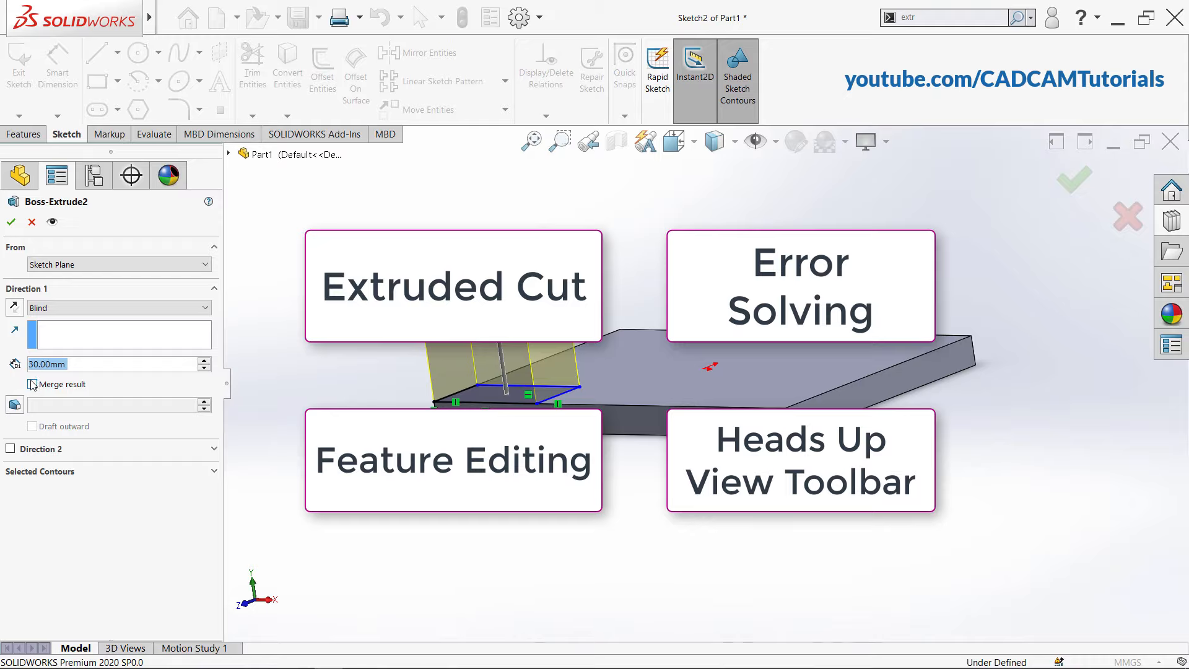
Extrude the corner rectangle 30 mm with Merge result enabled, joining the block to the base plate
left_click(32, 385)
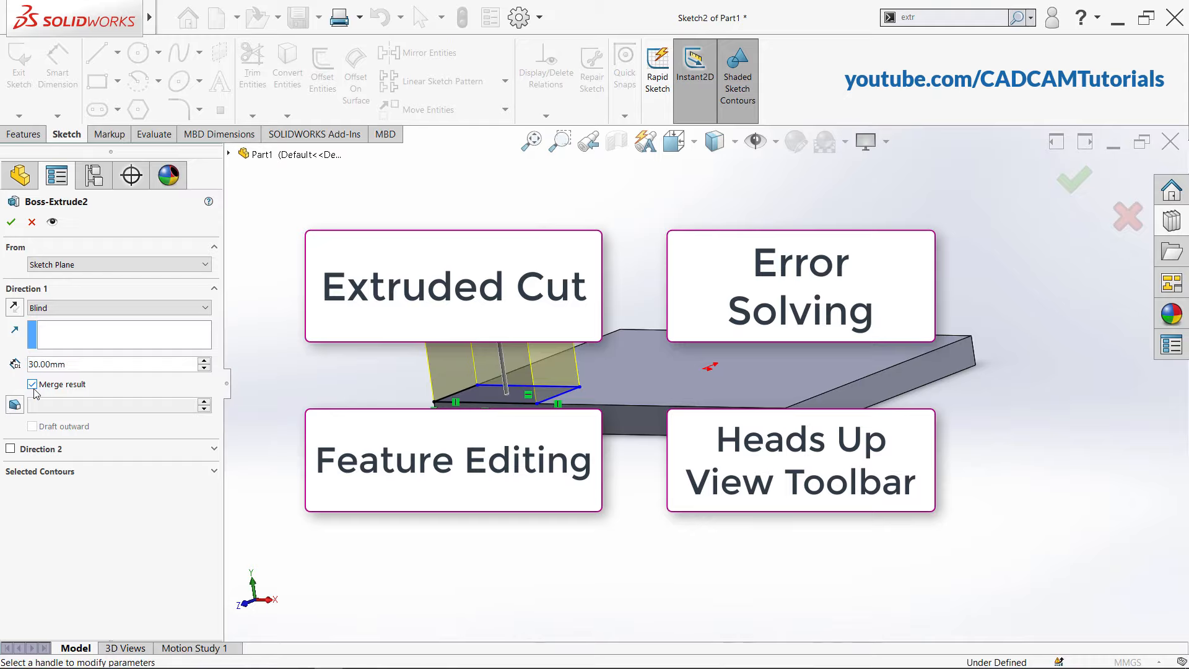
left_click(12, 223)
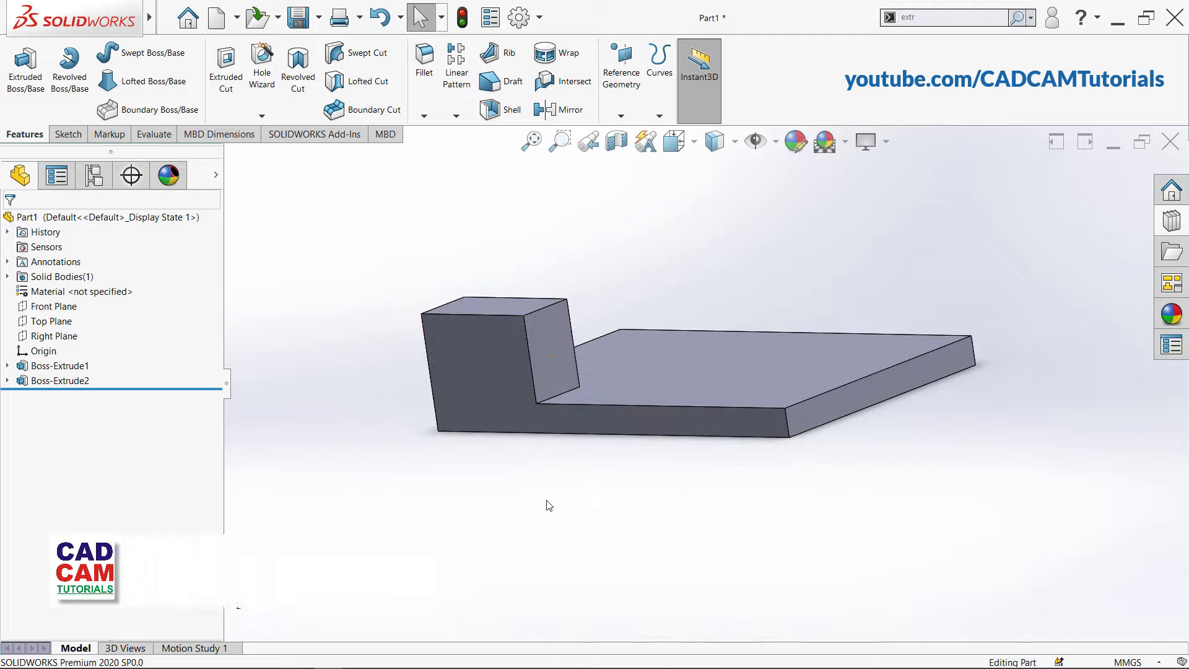
middle_click_drag(834, 440, 832, 493)
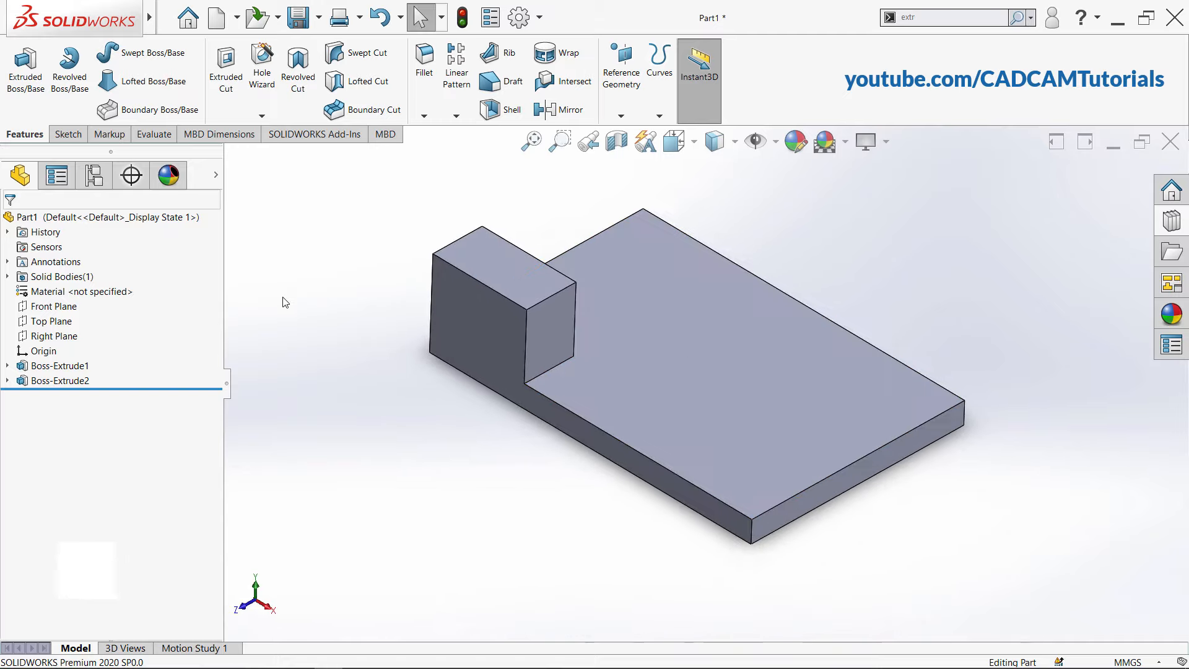
Start an Extruded Cut on the plate's top face and sketch a center rectangle about 65 × 29 mm at the origin, viewed normal to the sketch
left_click(228, 92)
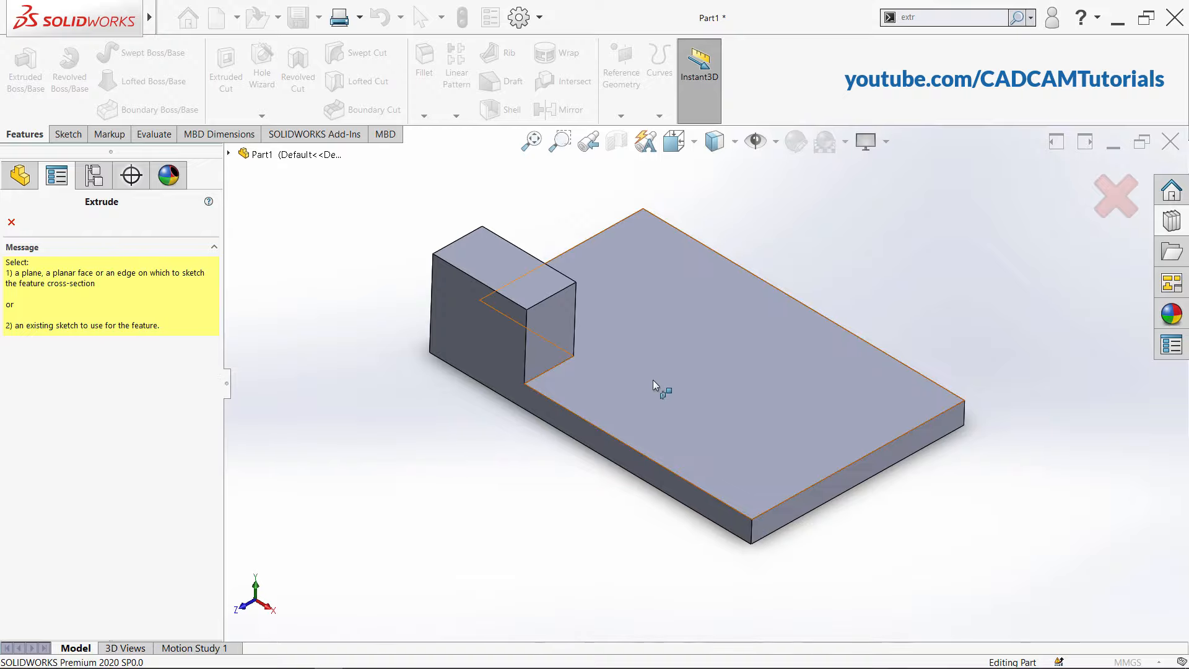
left_click(687, 338)
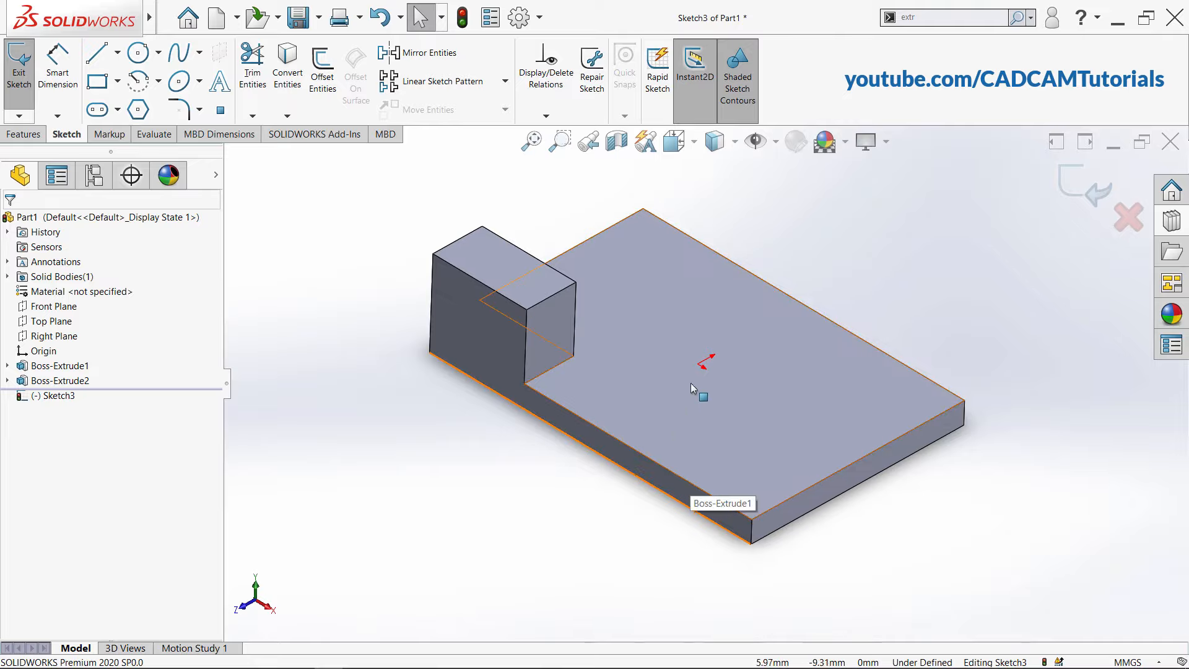
right_click(59, 398)
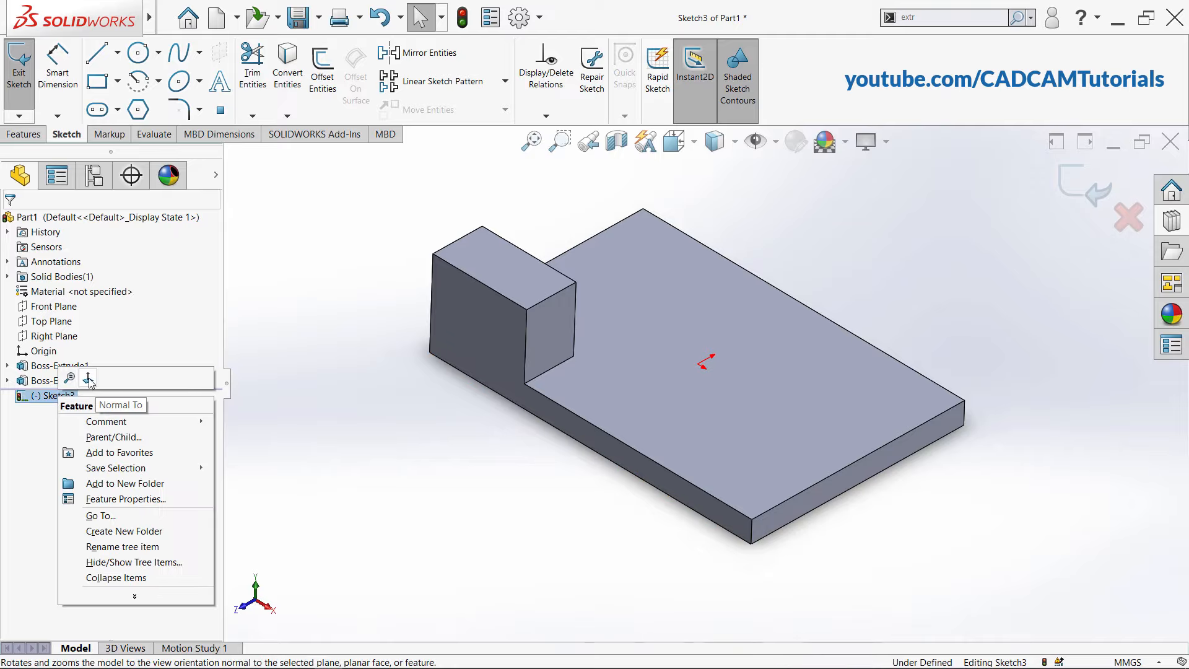
left_click(90, 382)
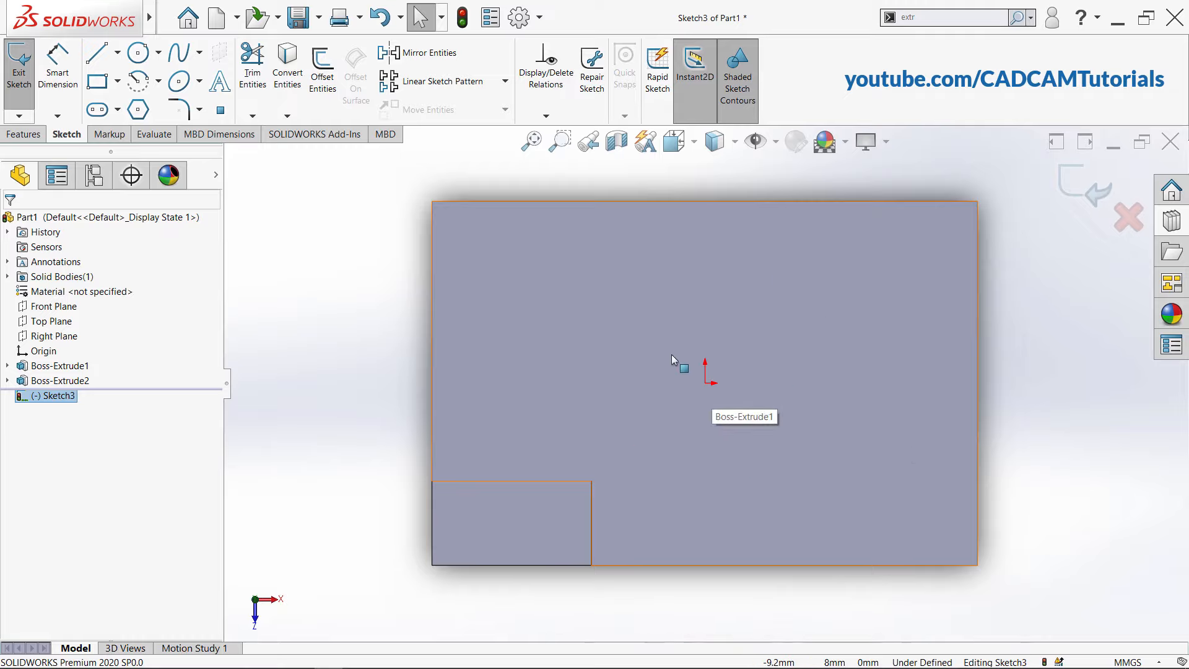
left_click(118, 82)
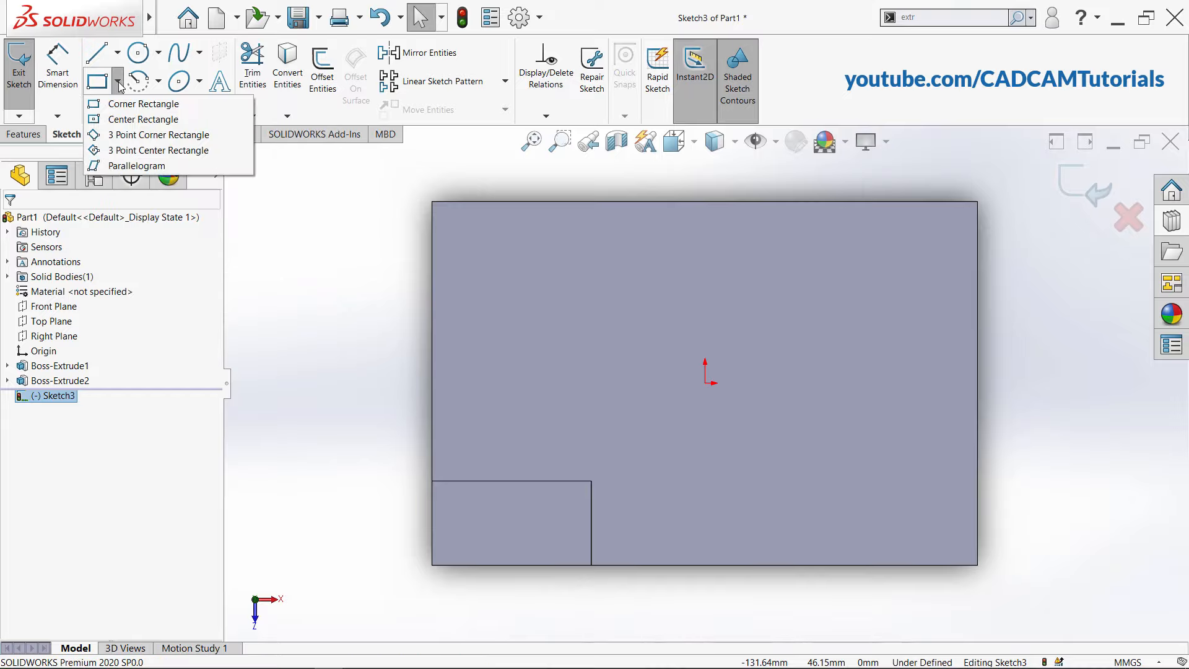
left_click(129, 120)
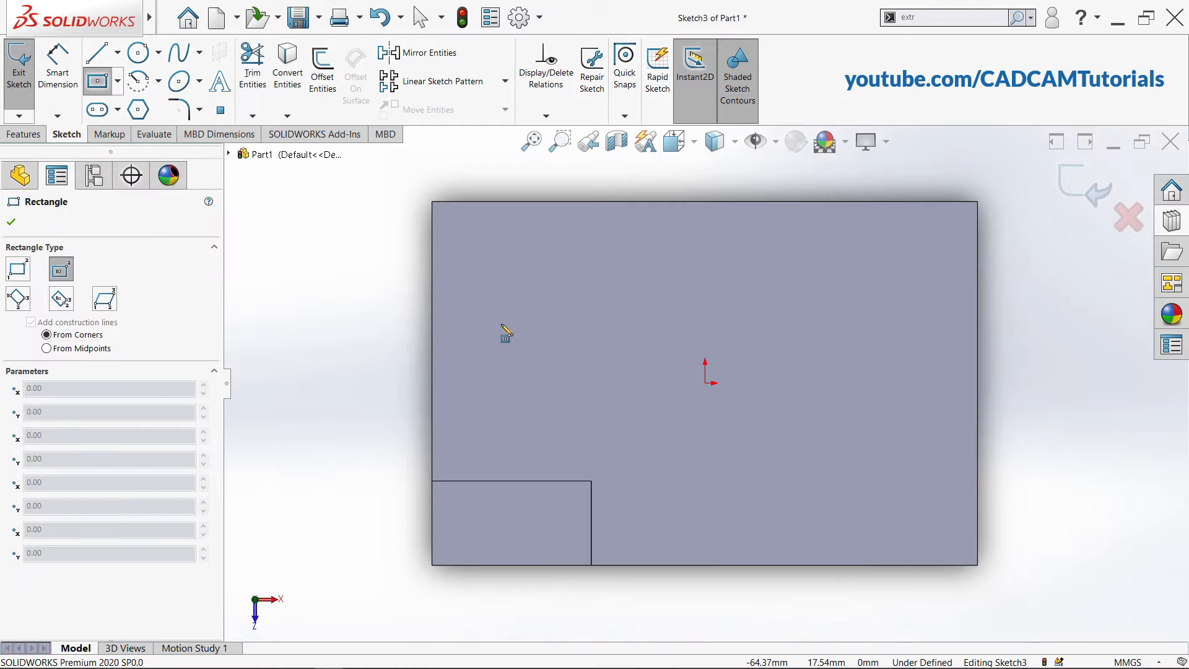
left_click(705, 384)
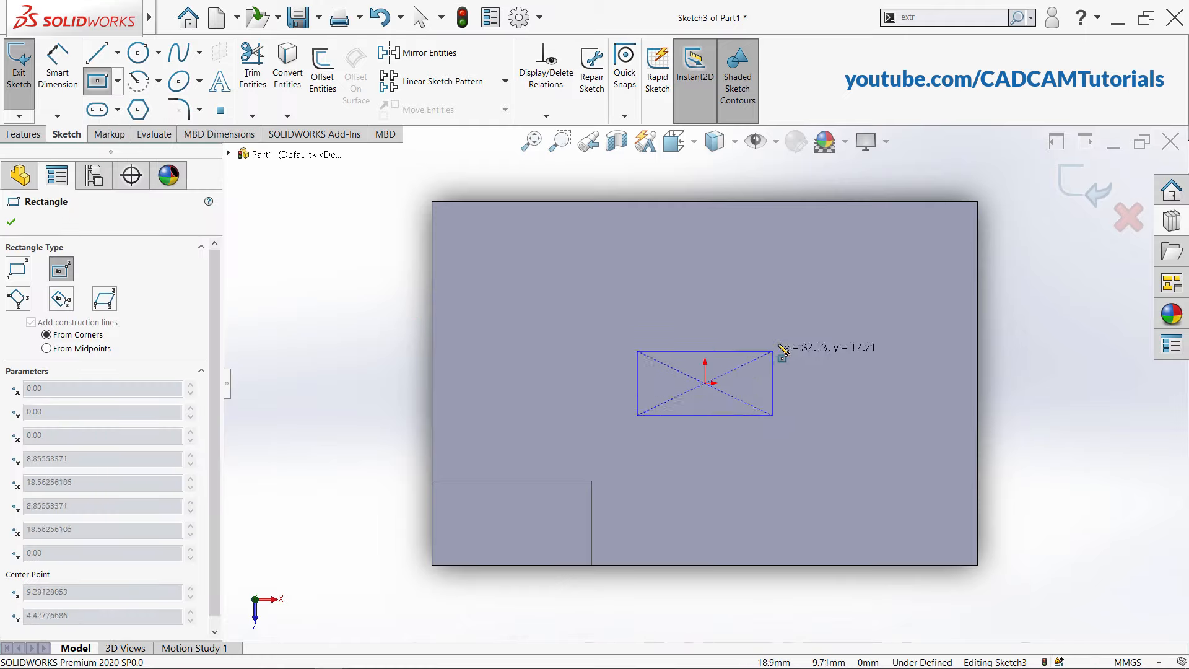
left_click(824, 332)
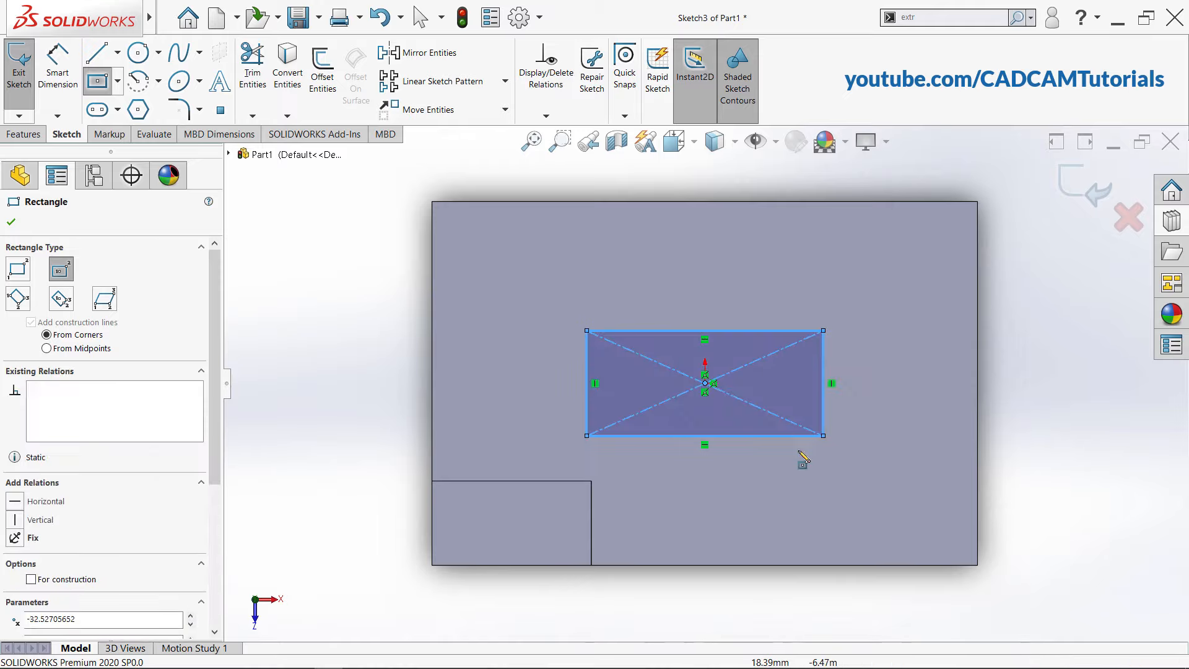
Sketch a circle of about 14.5 mm radius centred on the rectangle's right edge midpoint and reaching its corner, and finish the sketch
left_click(142, 56)
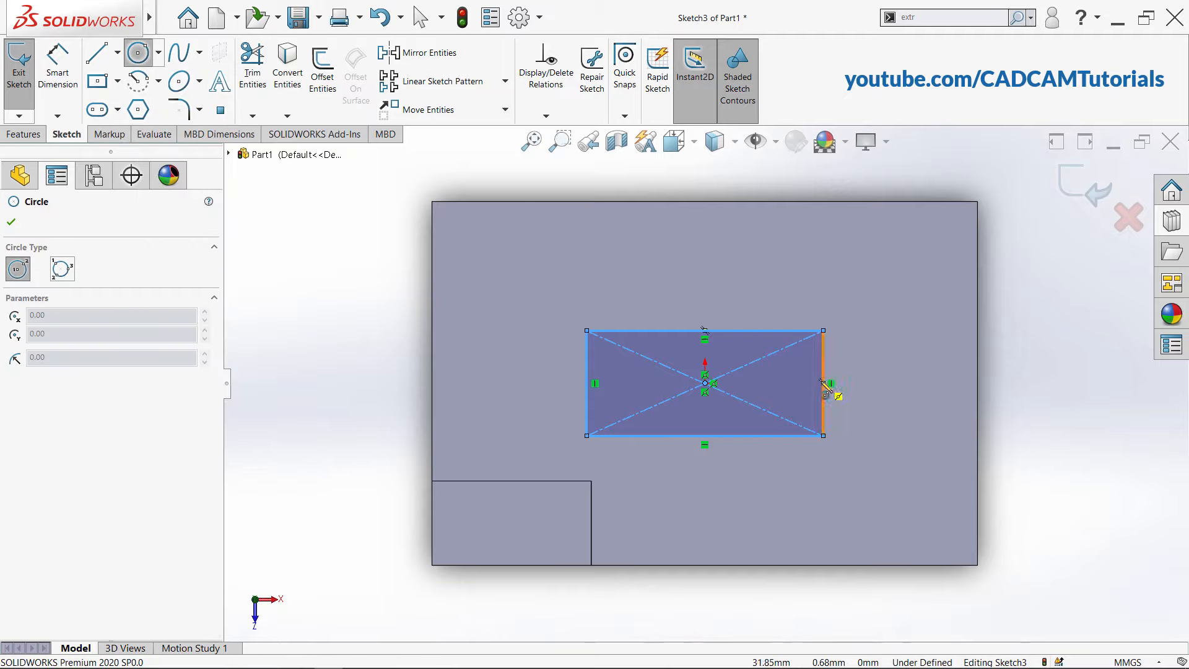
left_click(823, 383)
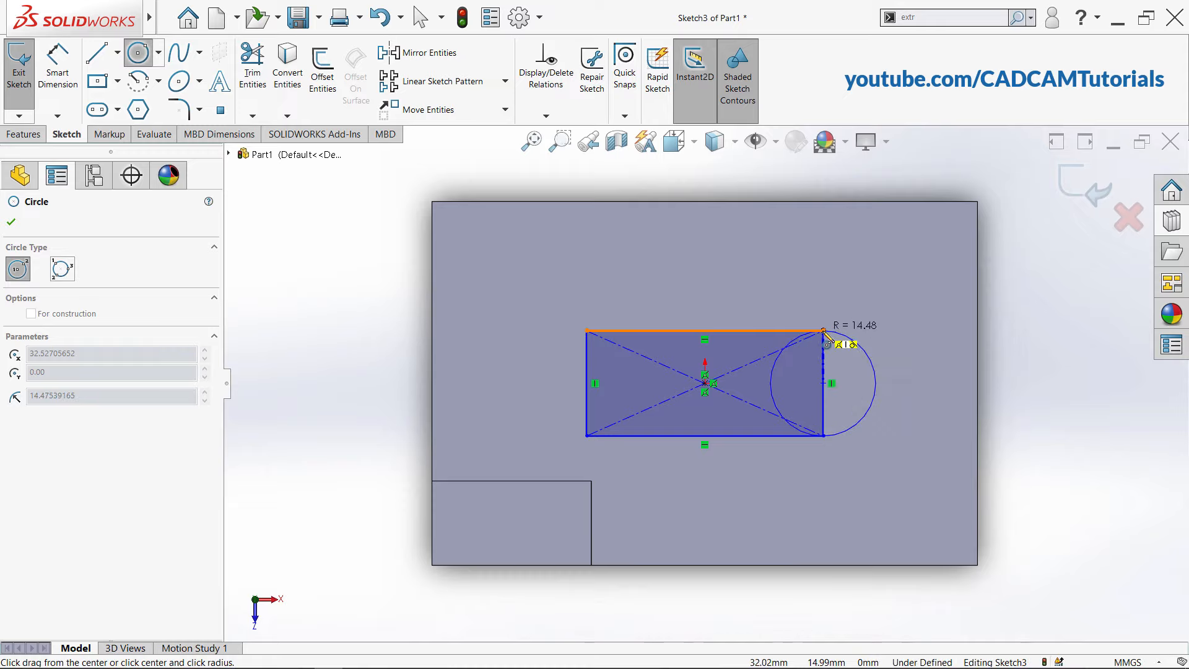
left_click(824, 333)
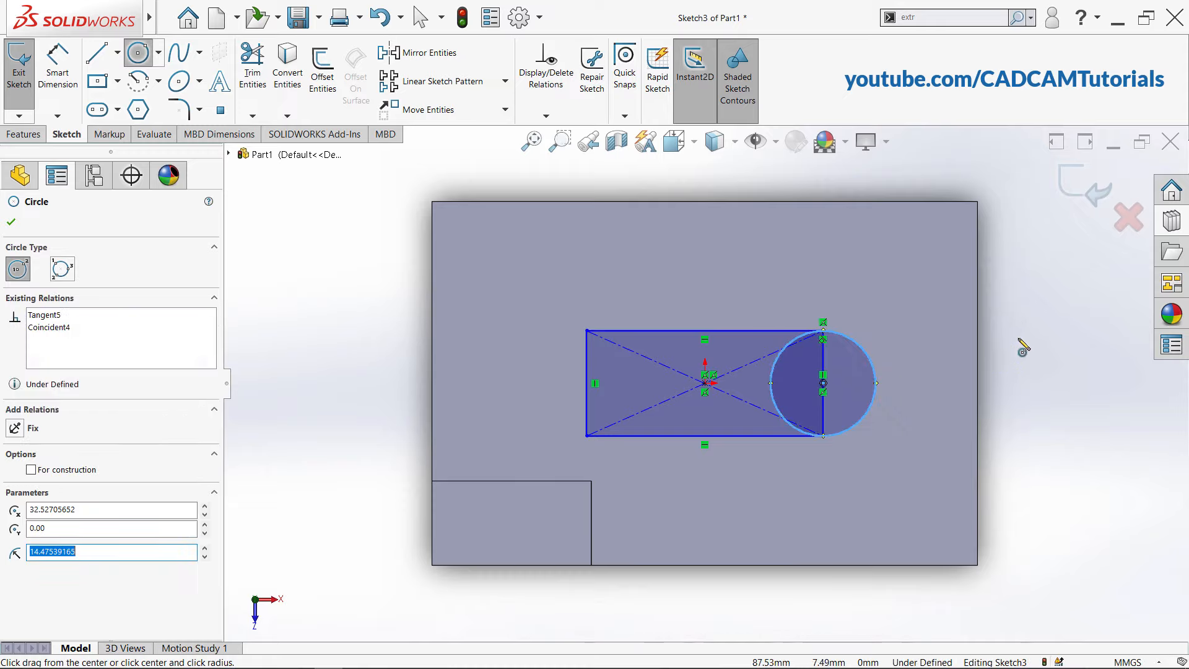
right_click(1019, 328)
left_click(1049, 337)
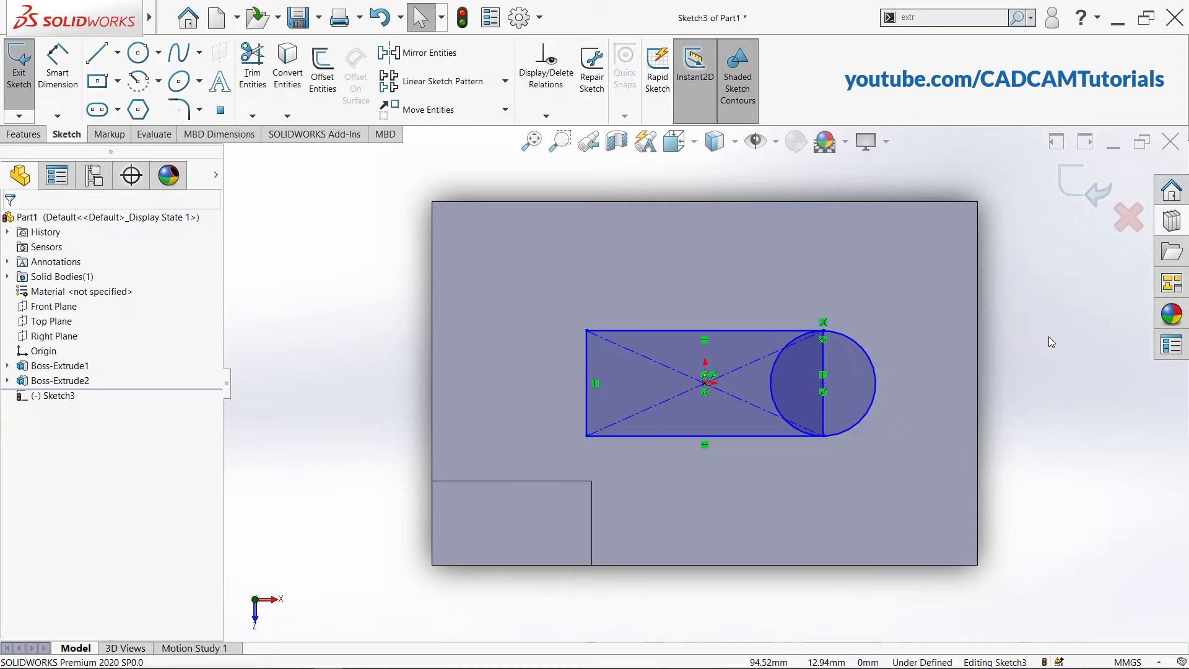
left_click(1083, 195)
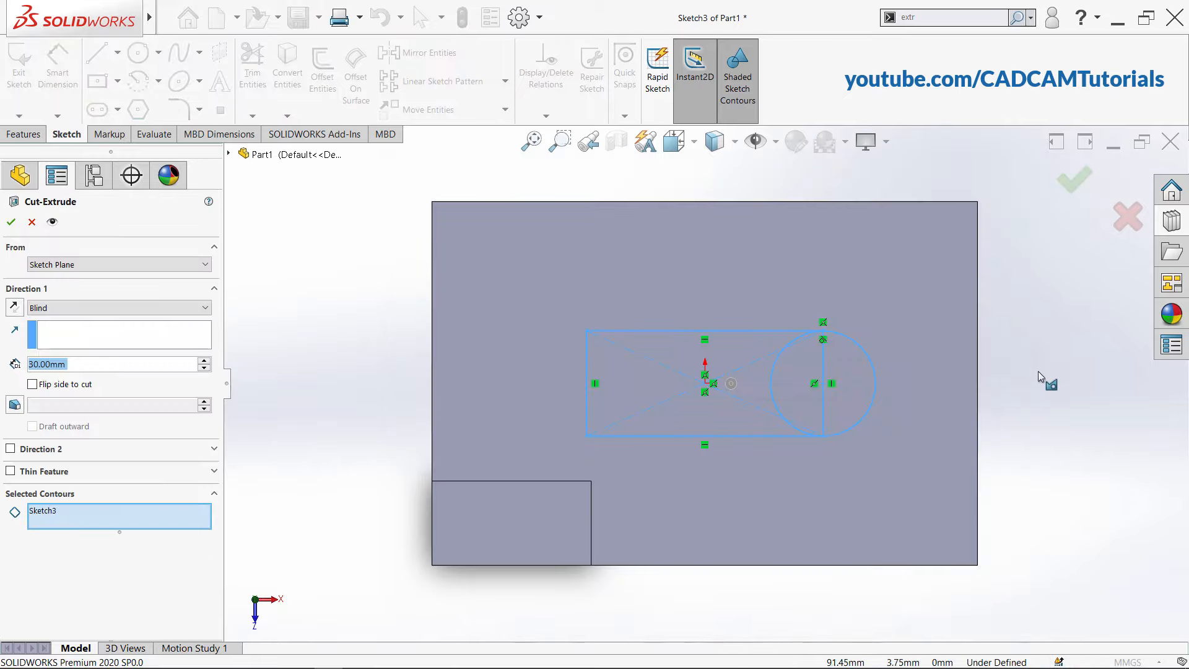
Add the rectangle and circle regions of the sketch as selected contours for the cut
middle_click_drag(497, 403, 496, 164)
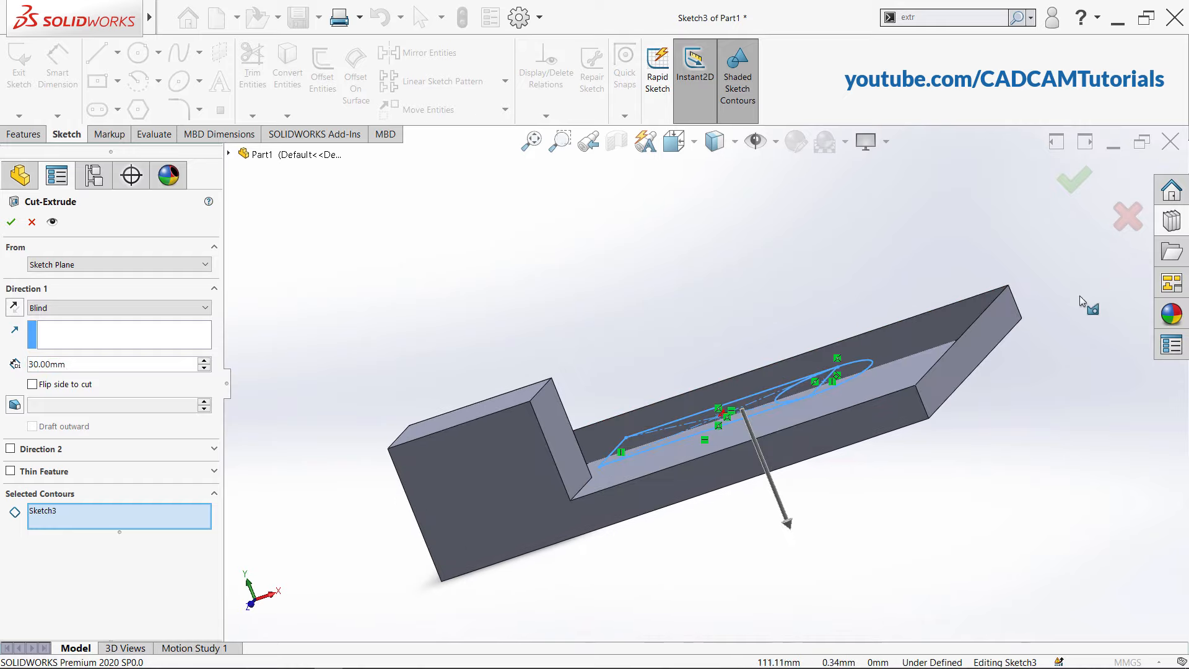
mouse_move(1103, 353)
middle_mouse_down()
mouse_move(1025, 466)
mouse_move(1036, 469)
middle_mouse_up()
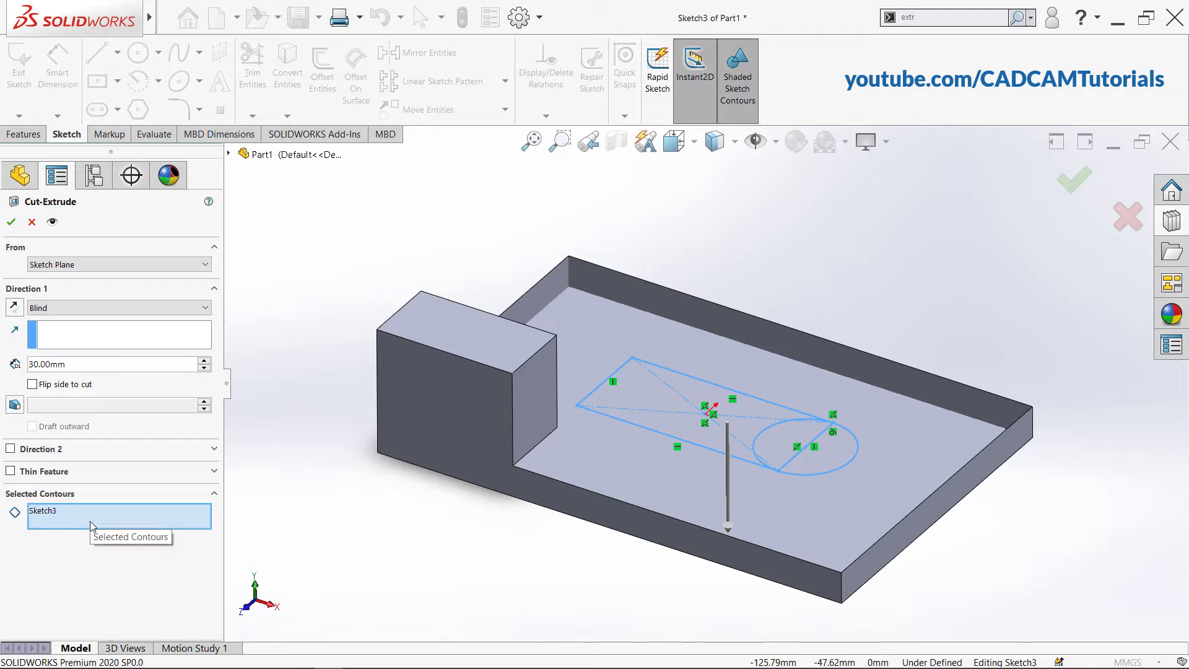
left_click(659, 398)
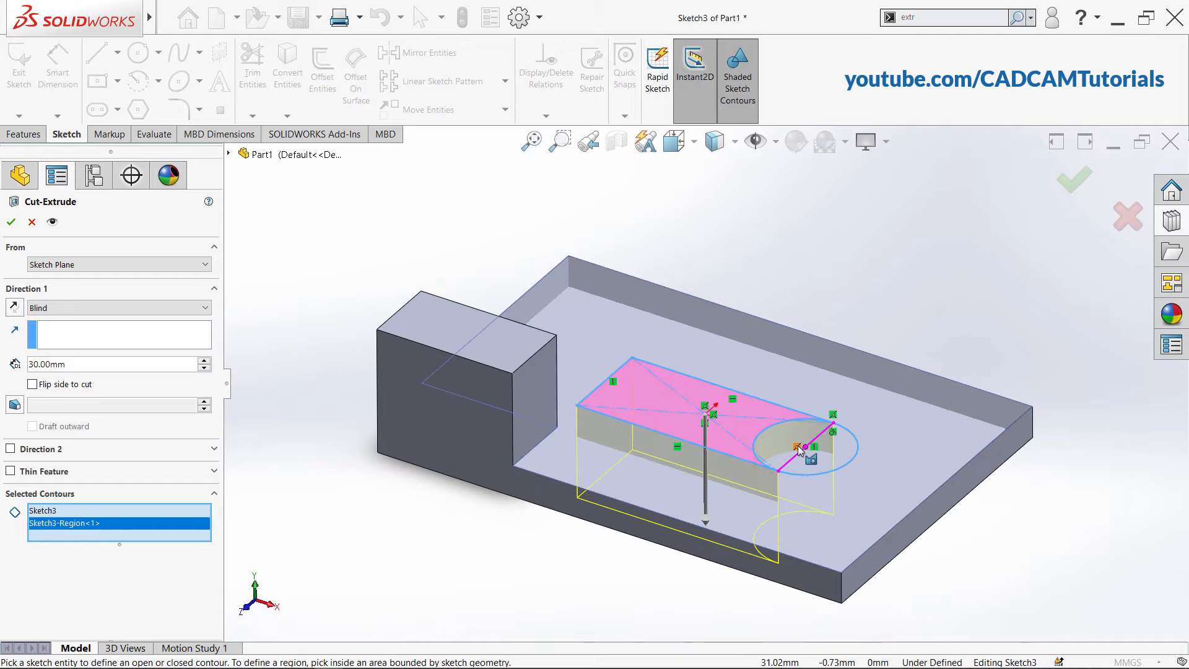
left_click(820, 459)
left_click(824, 459)
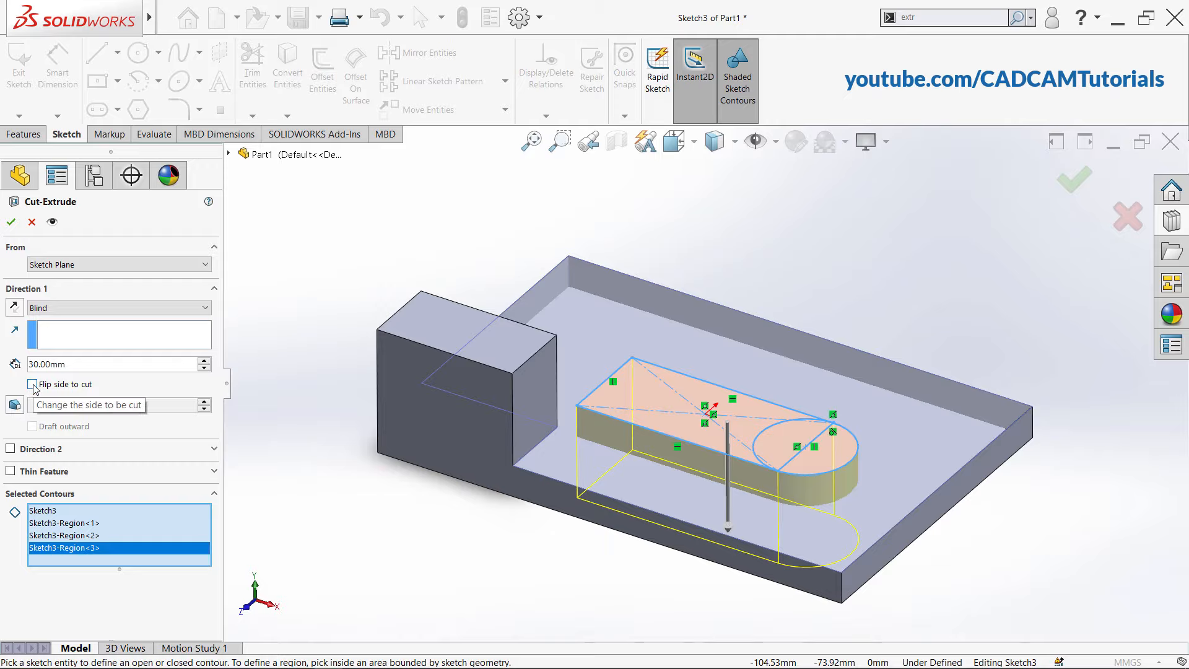
Try out the Flip side to cut option and the reversed cut direction, restoring the original settings
middle_click_drag(499, 500, 690, 445)
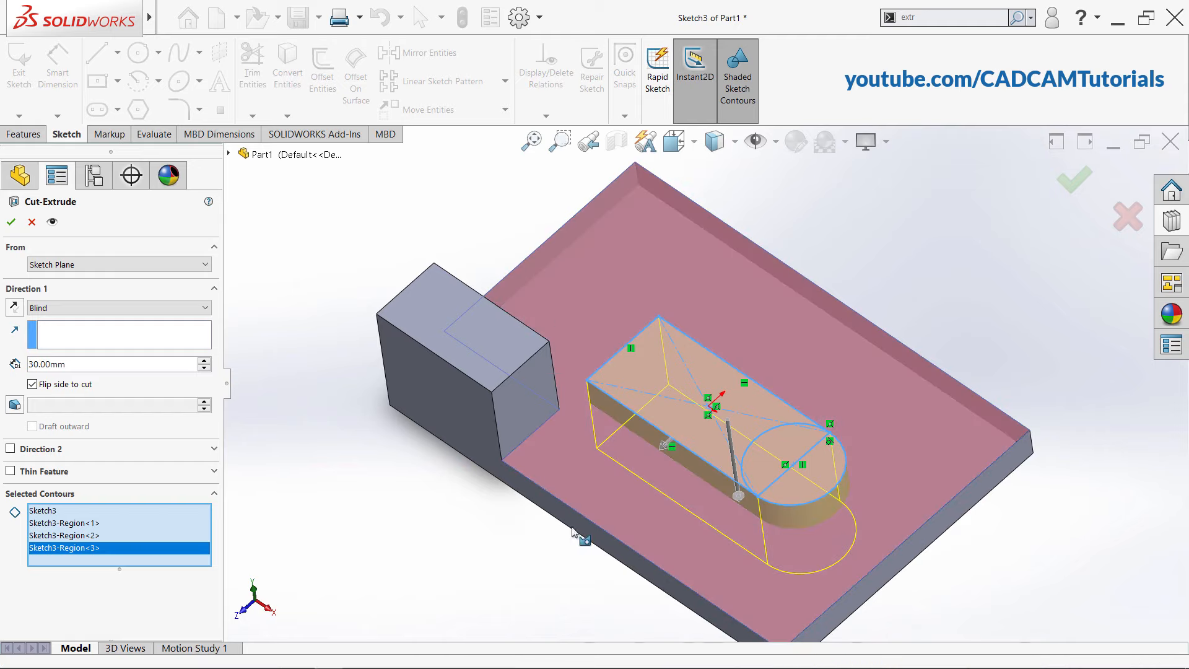
left_click(34, 385)
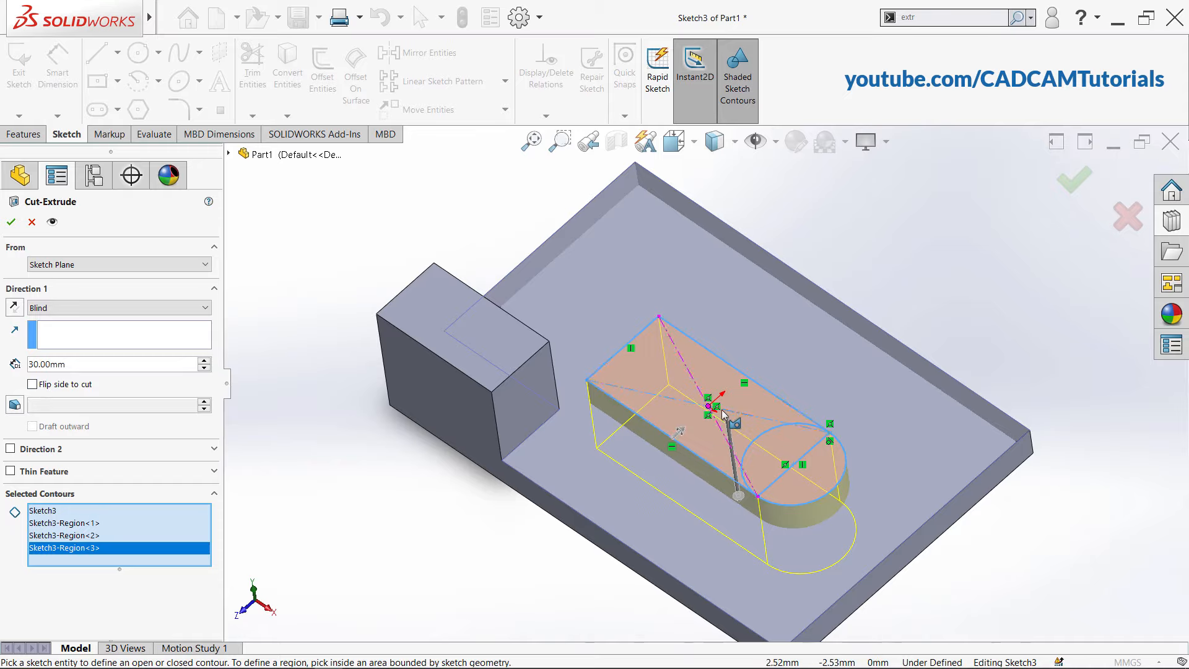
middle_click_drag(409, 568, 415, 473)
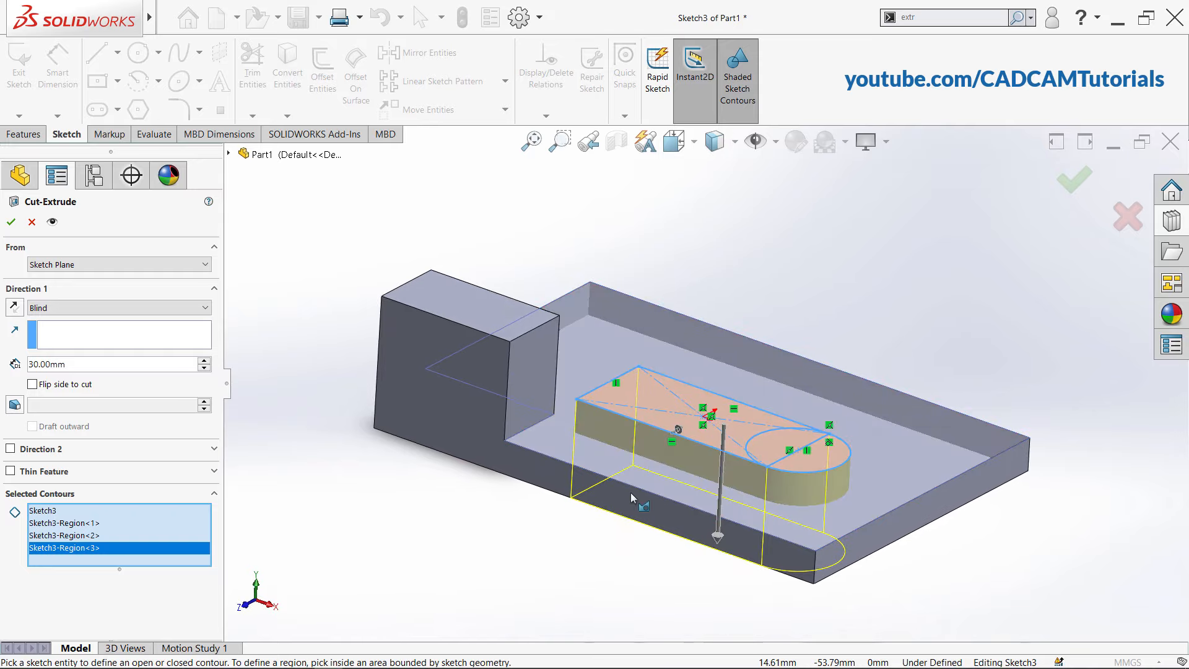
left_click(13, 307)
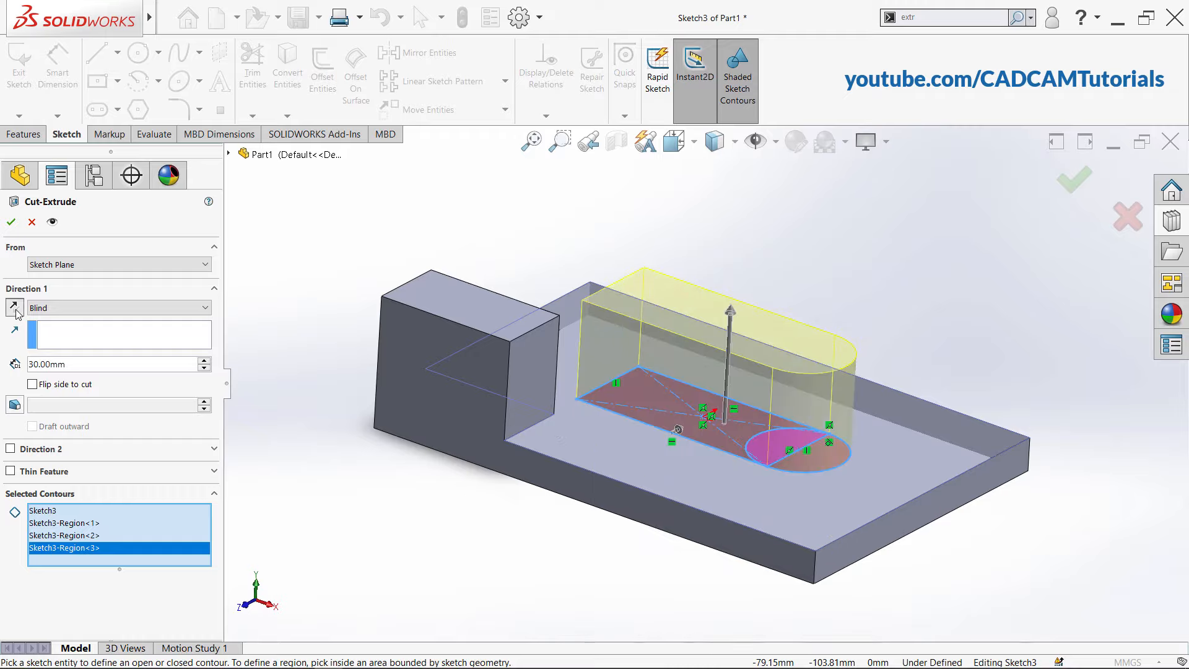
left_click(13, 310)
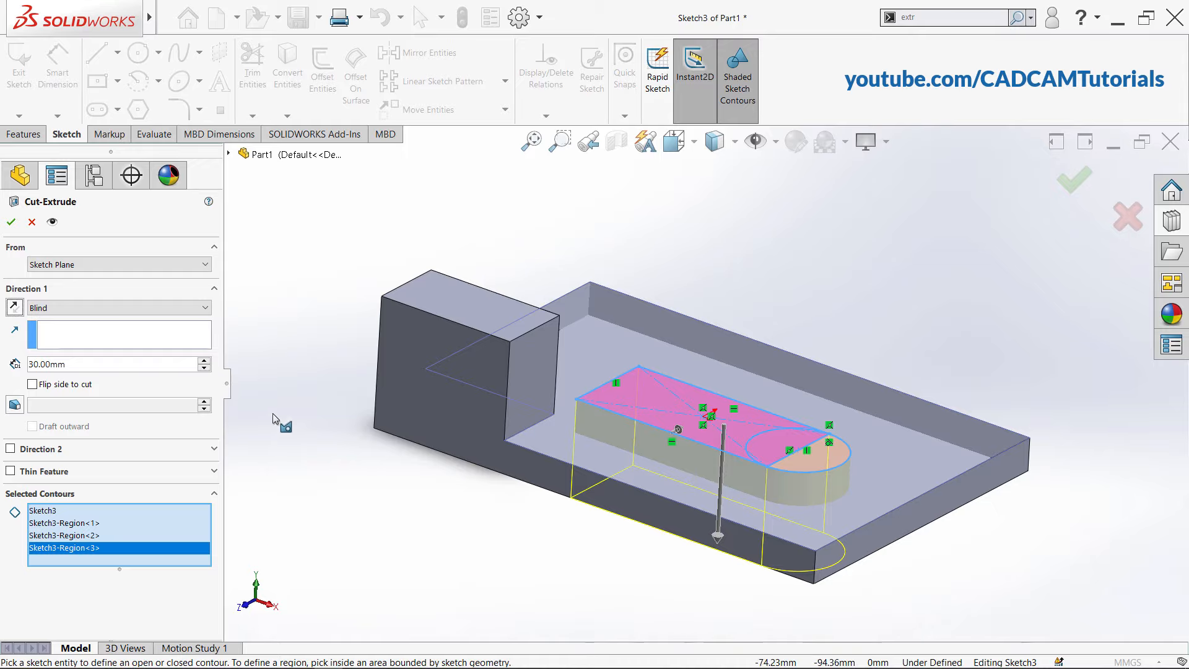
Complete the Blind cut of the selected regions at 30 mm depth and show the part in isometric view
left_click(10, 221)
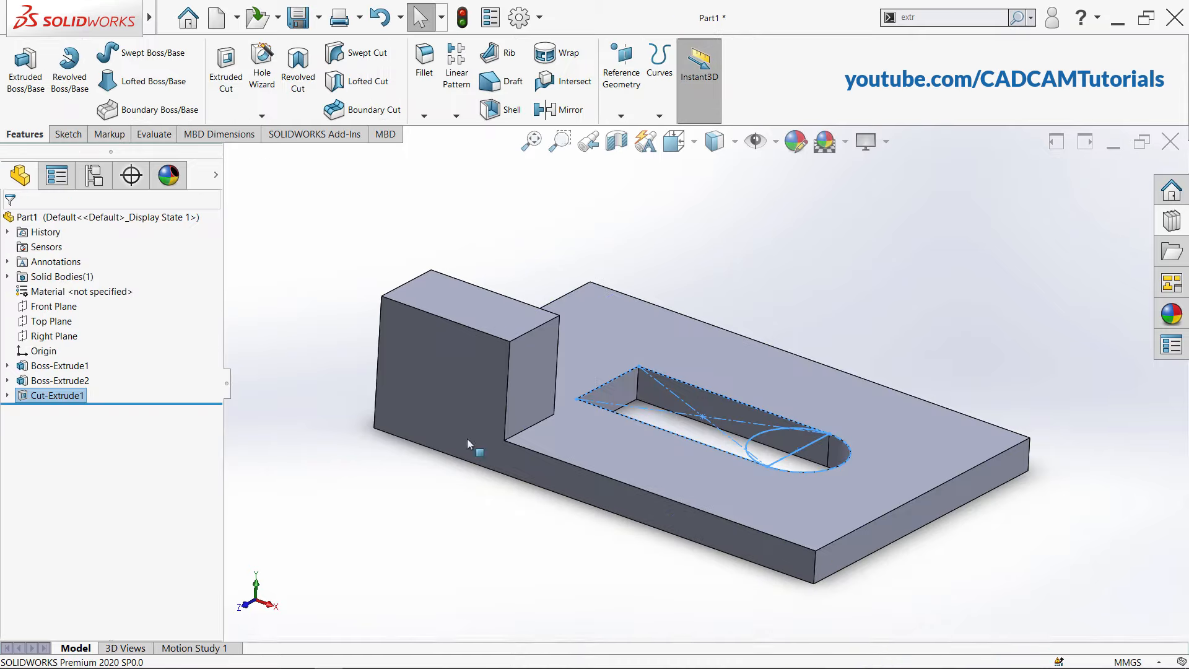
middle_click_drag(538, 319, 544, 549)
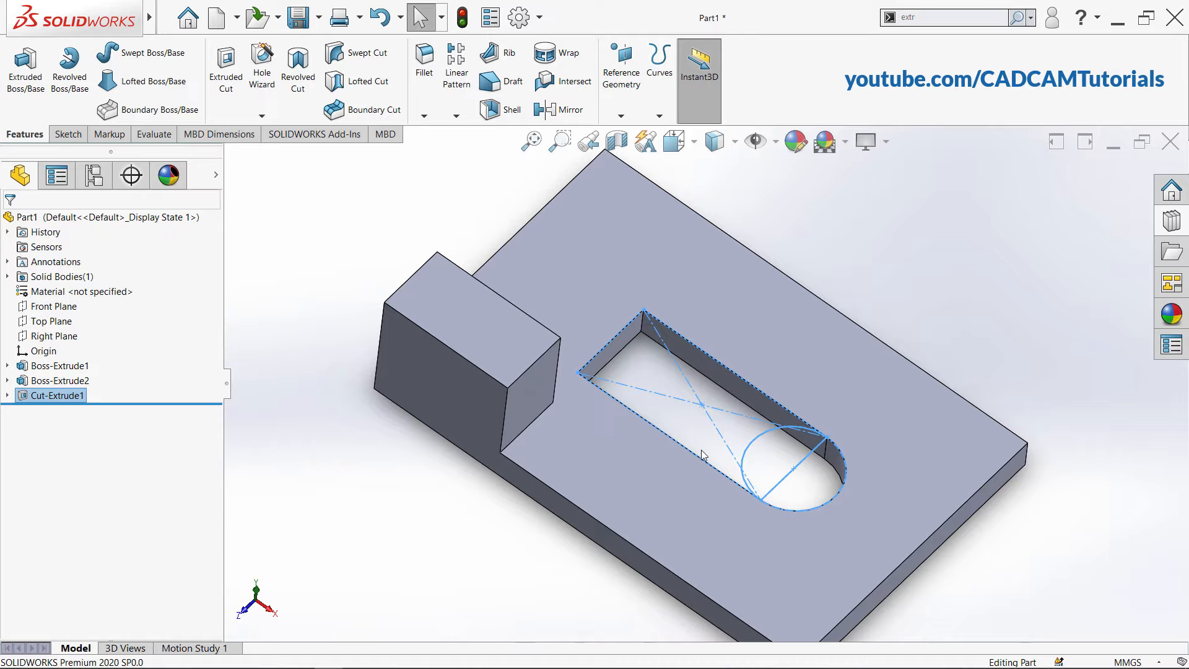
left_click(501, 542)
key("ctrl+7")
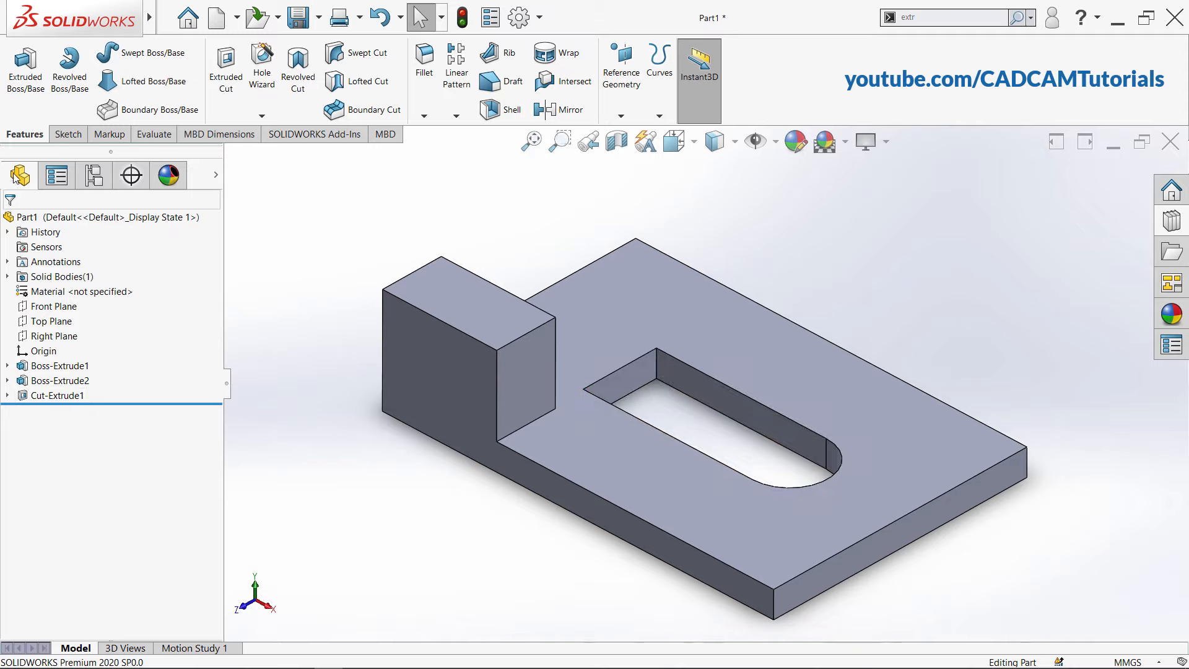
left_click(49, 366)
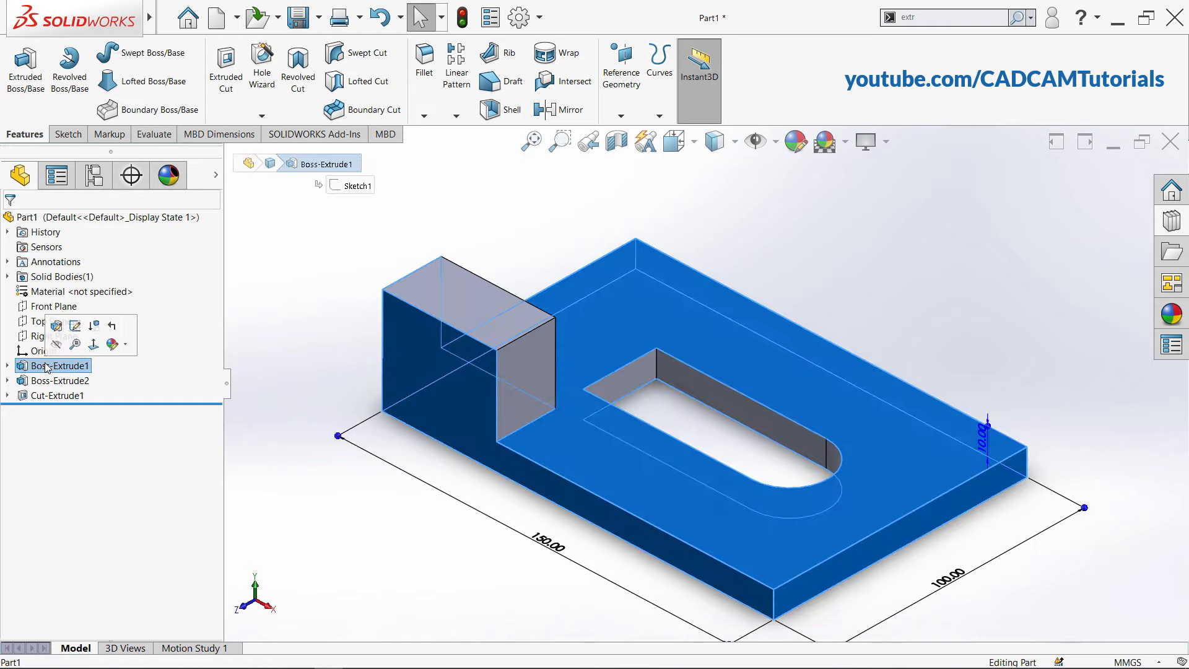
left_click(51, 382)
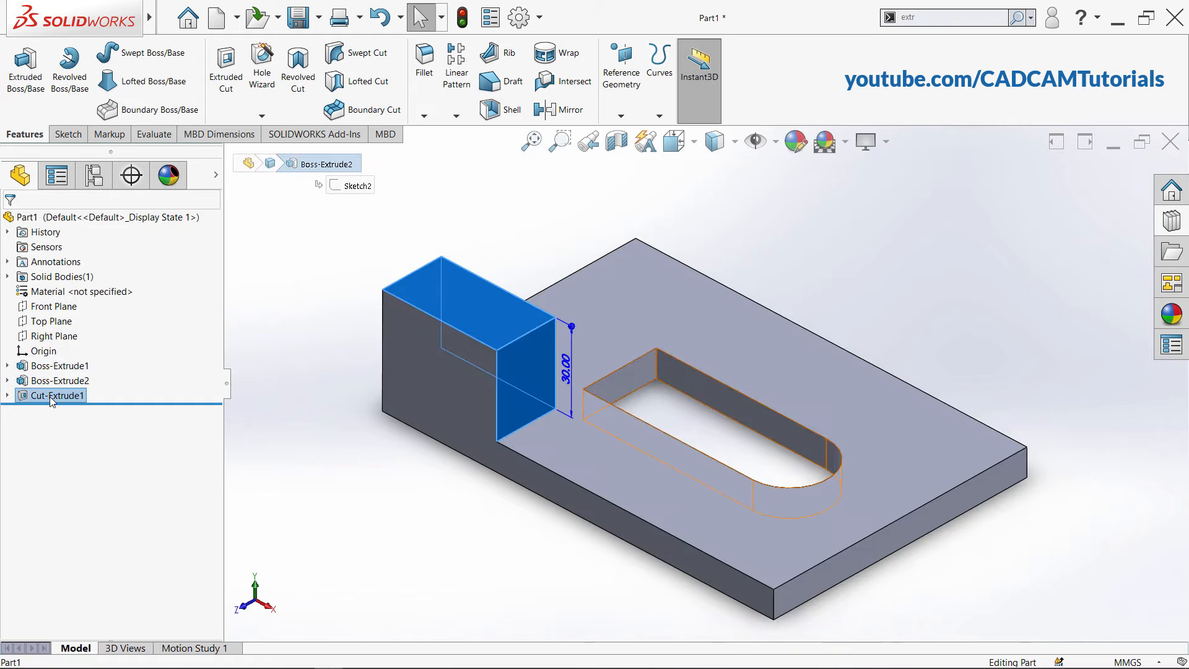
left_click(51, 396)
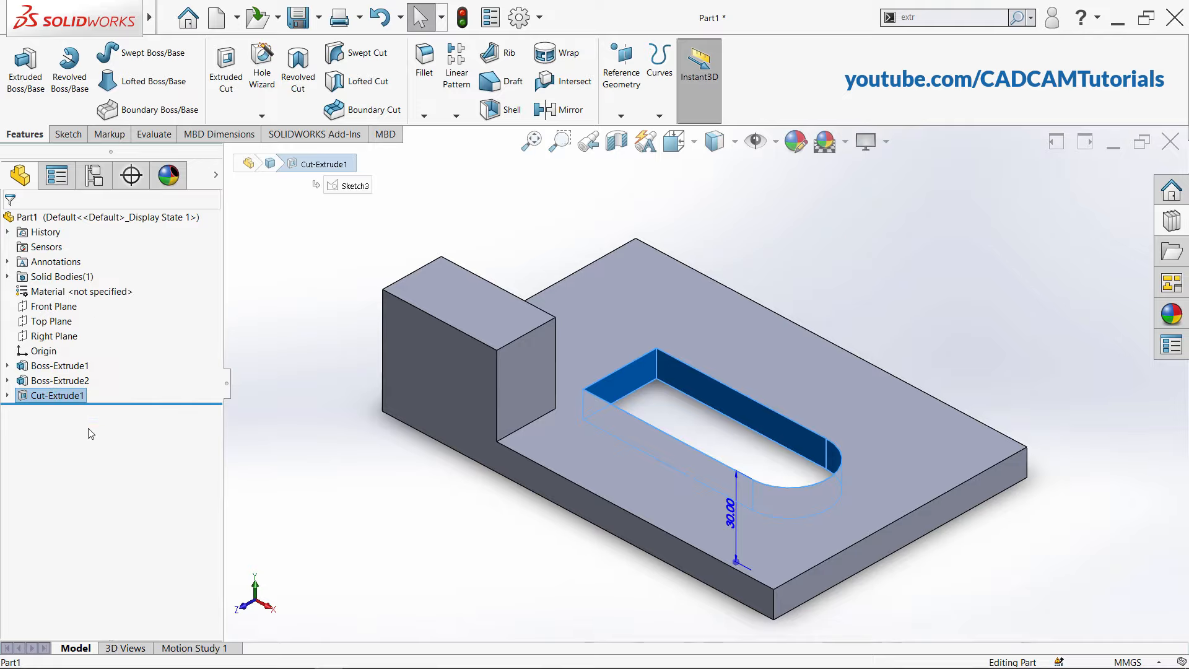
left_click(650, 564)
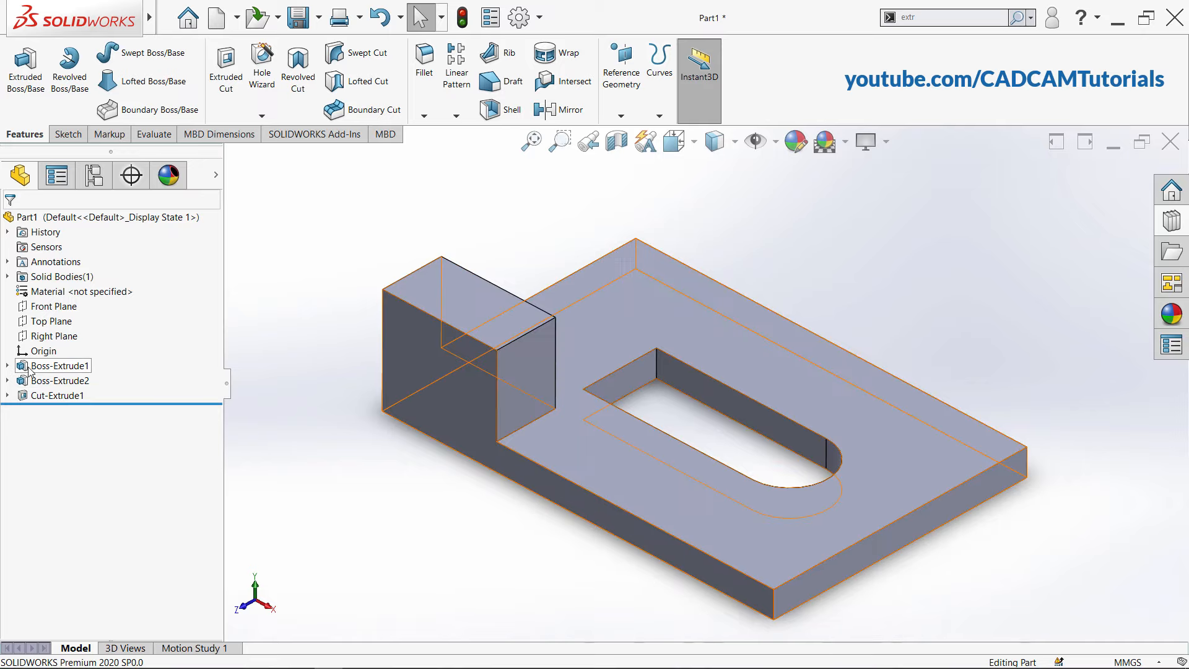
Edit the base plate's extrusion and set its depth to 20 mm
left_click(60, 366)
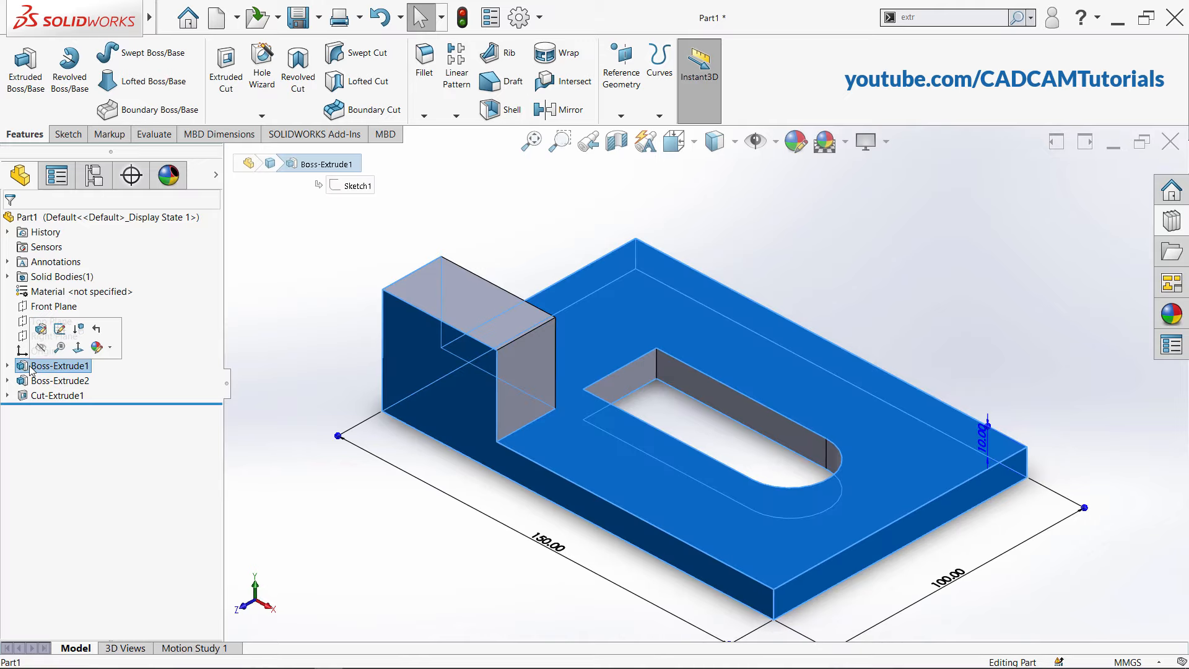
left_click(41, 330)
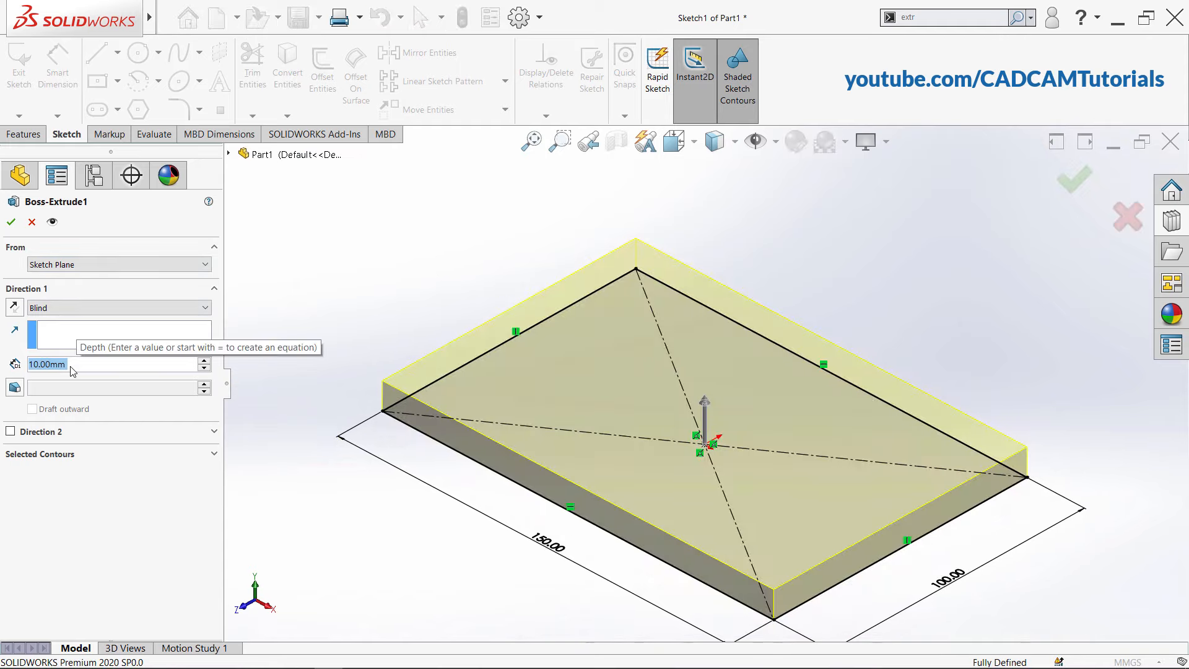
type("20")
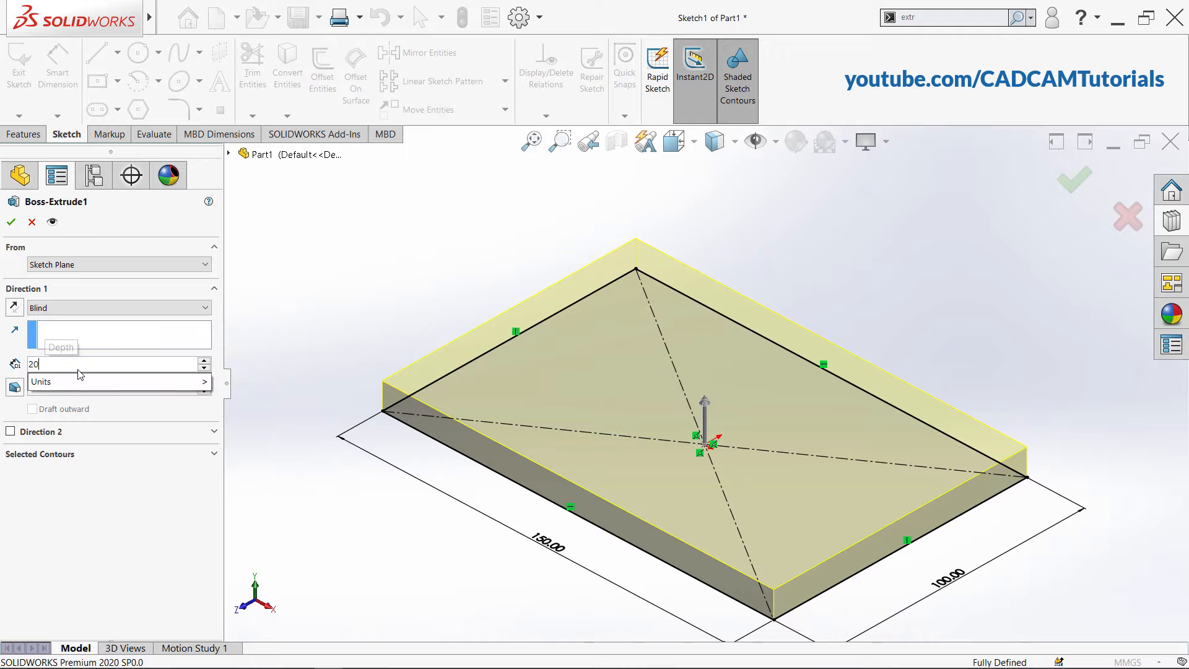
key("Return")
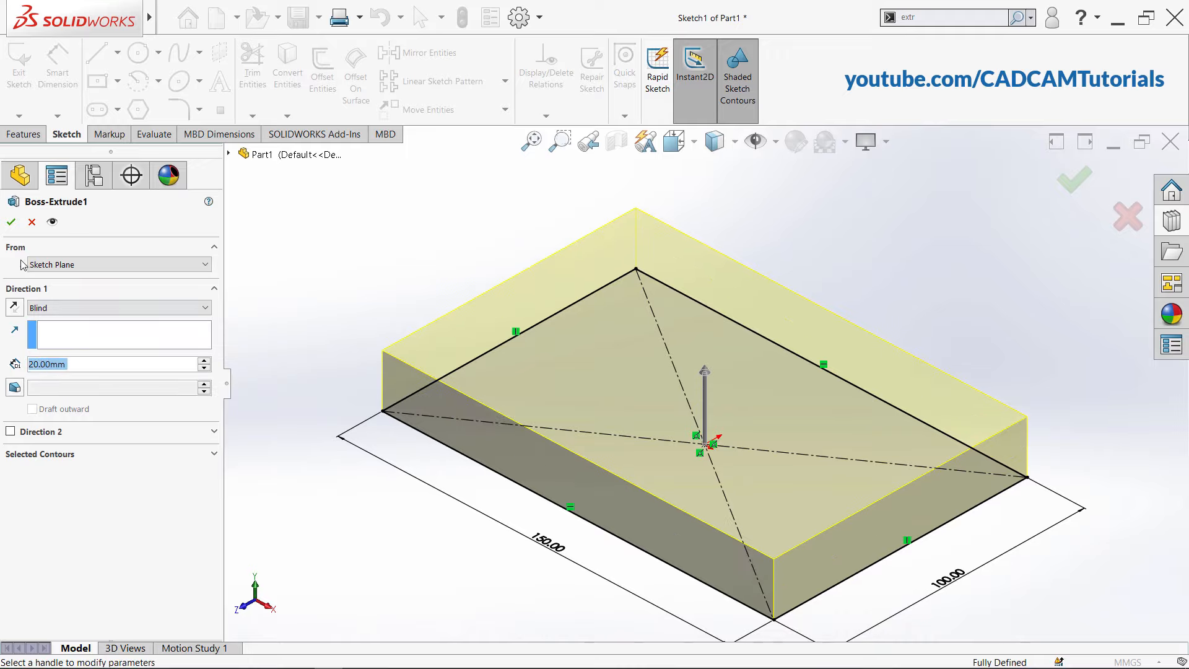
left_click(11, 222)
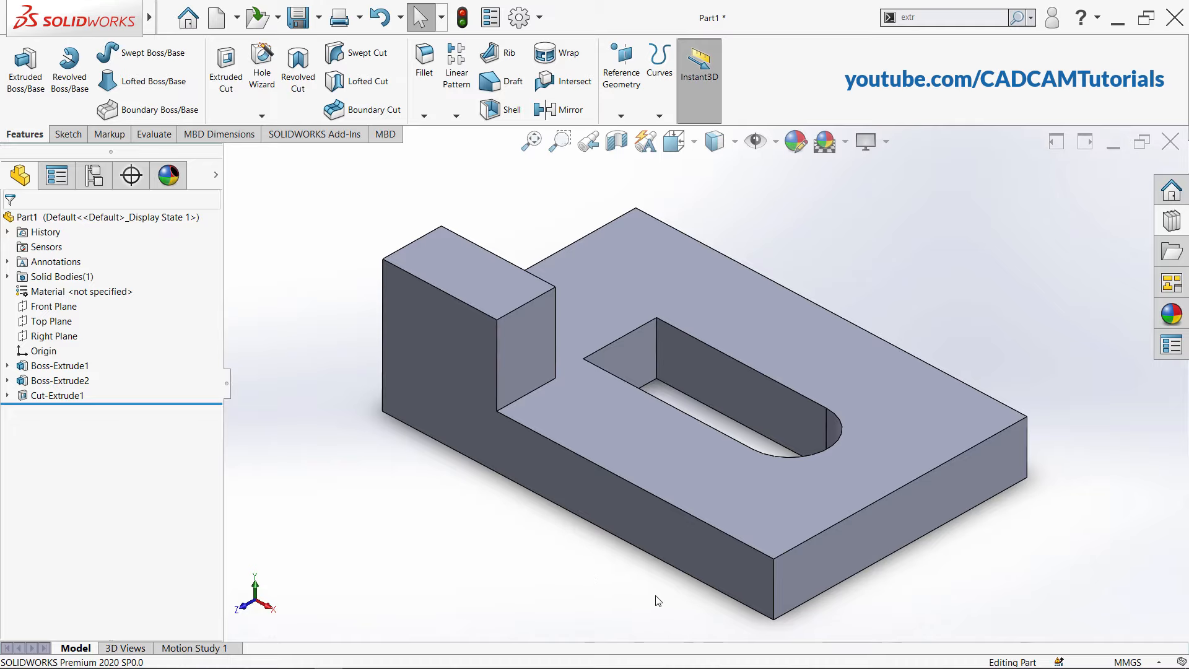
Open the base plate's sketch for editing and show it in full, normal to the sketch plane
left_click(28, 366)
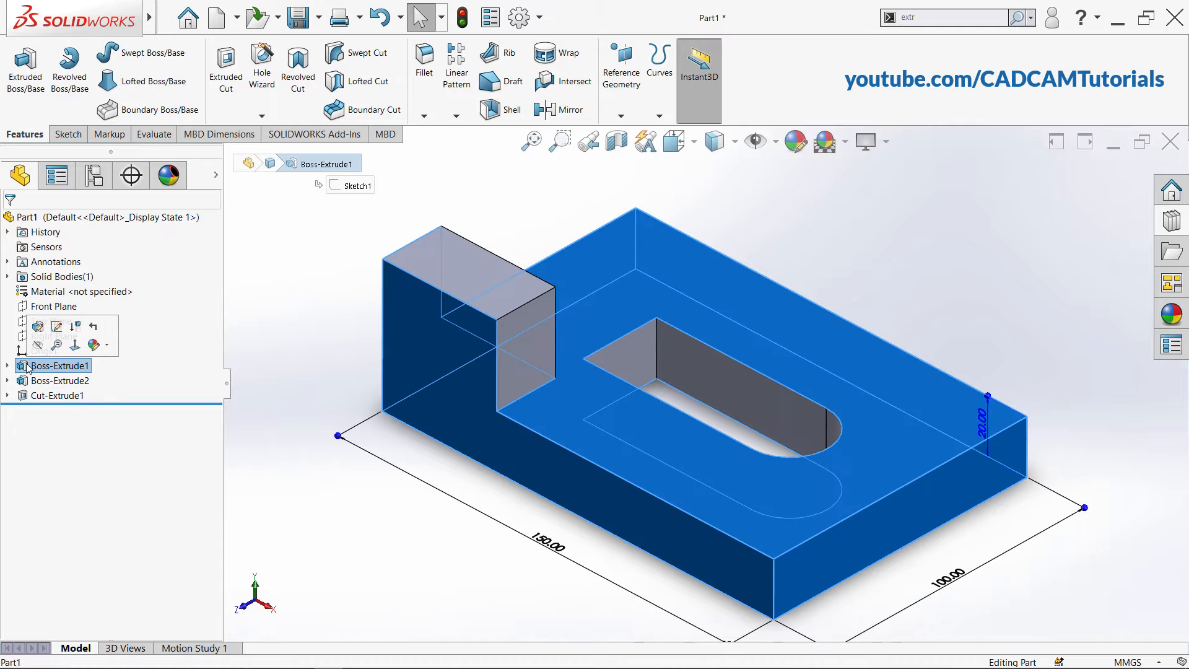
left_click(57, 327)
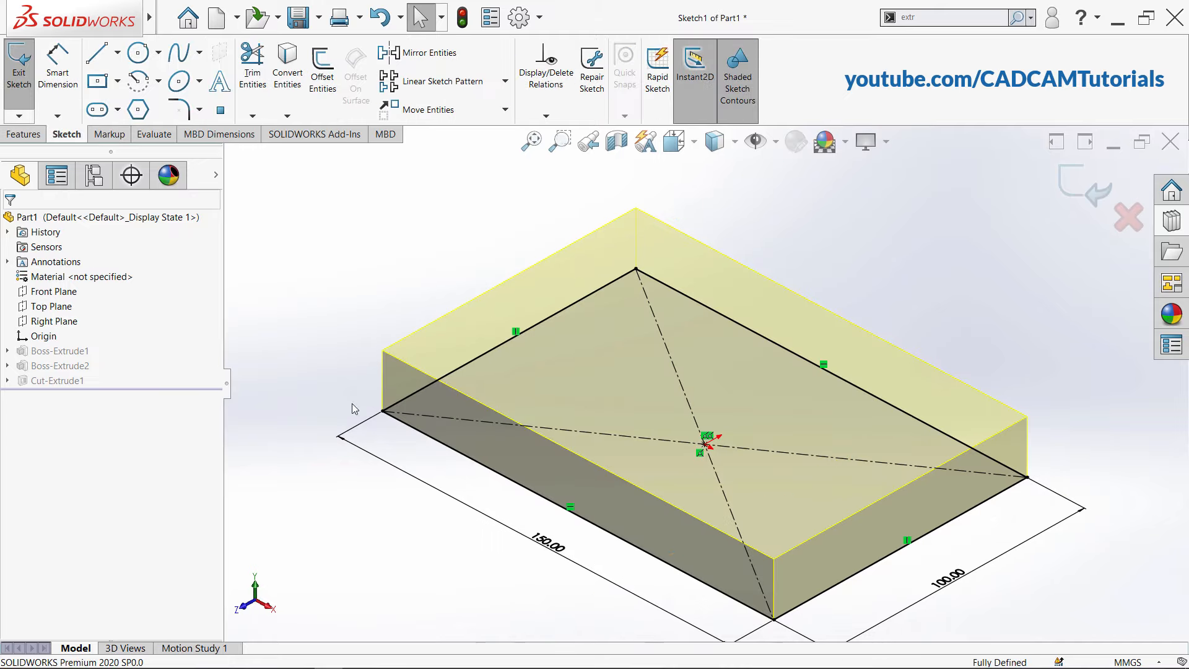
scroll(512, 286, "down", 5)
key("f")
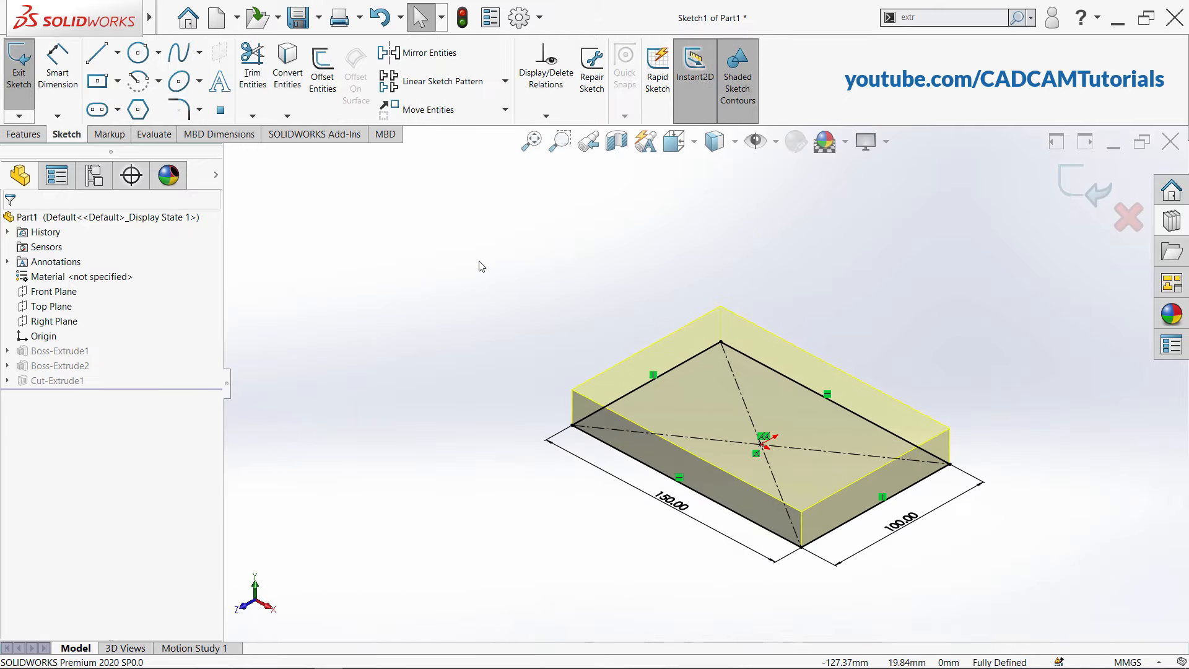
left_click(534, 140)
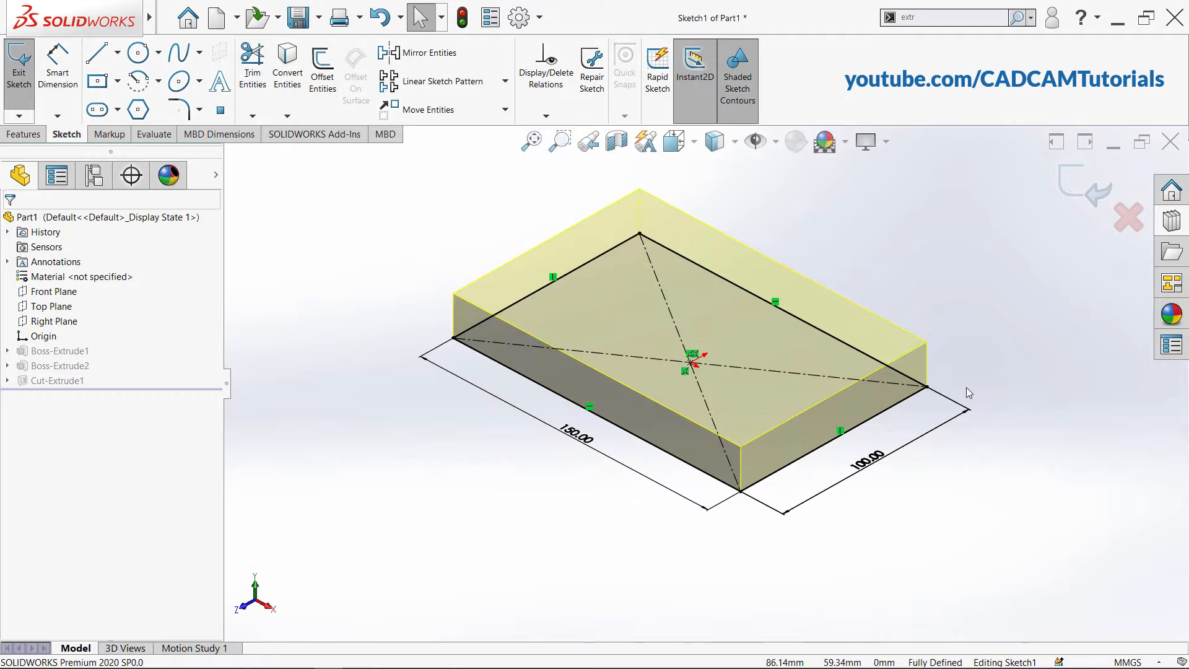
scroll(948, 381, "up", 1)
scroll(939, 372, "down", 1)
scroll(804, 456, "down", 3)
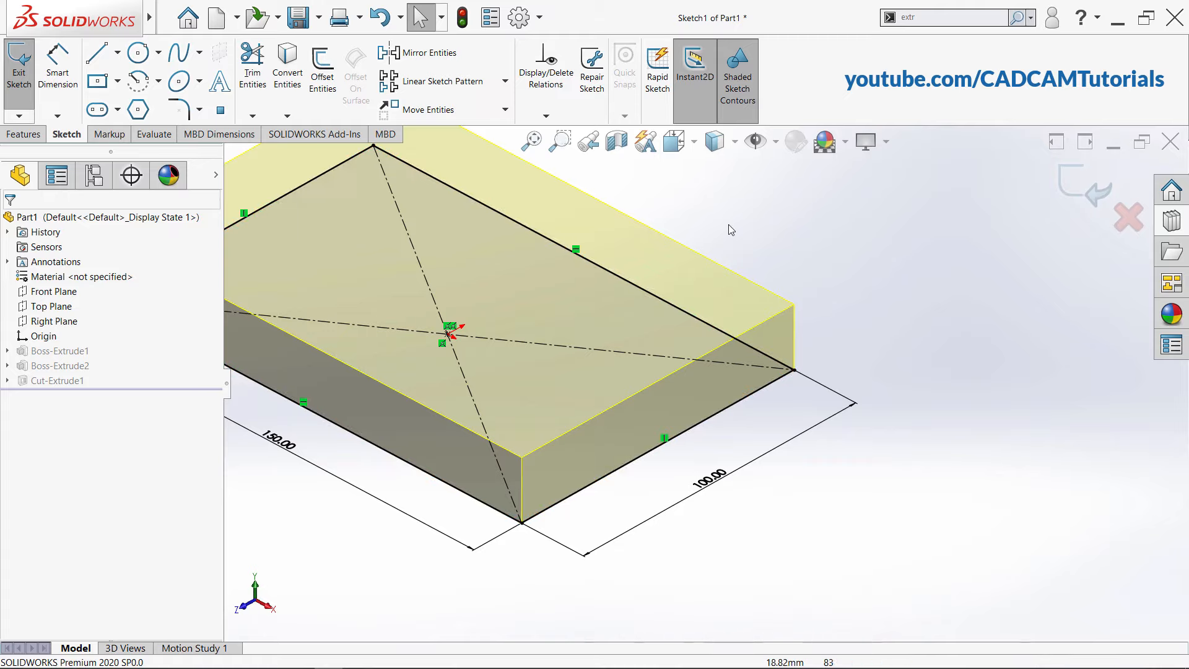
left_click(696, 142)
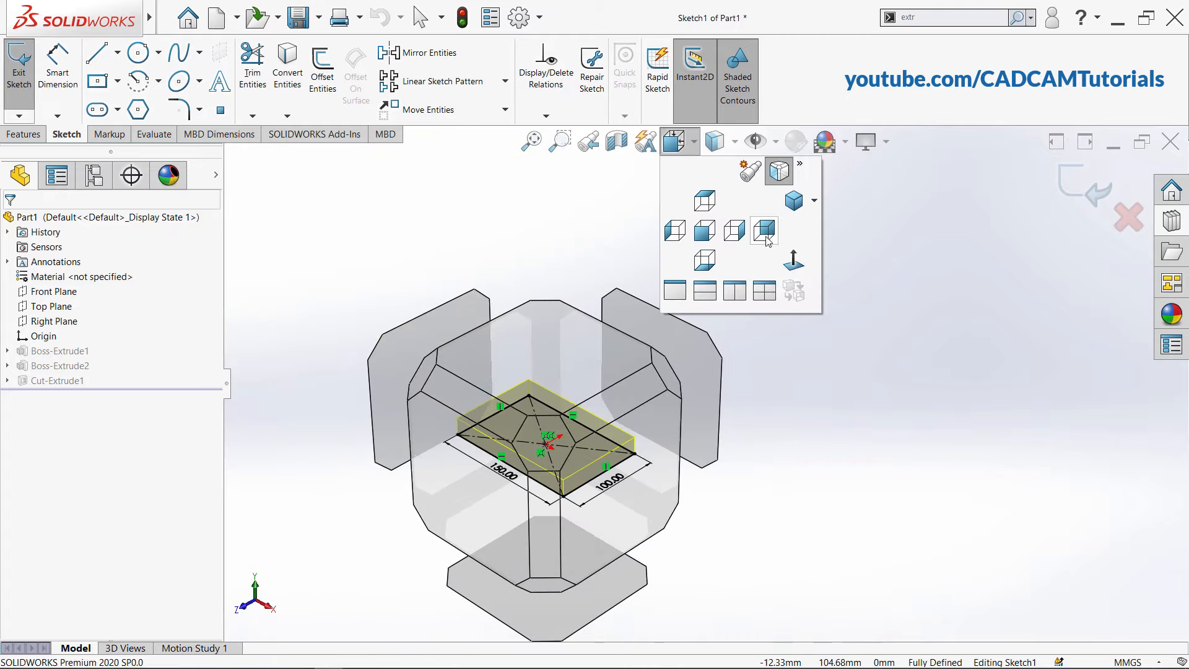
left_click(793, 261)
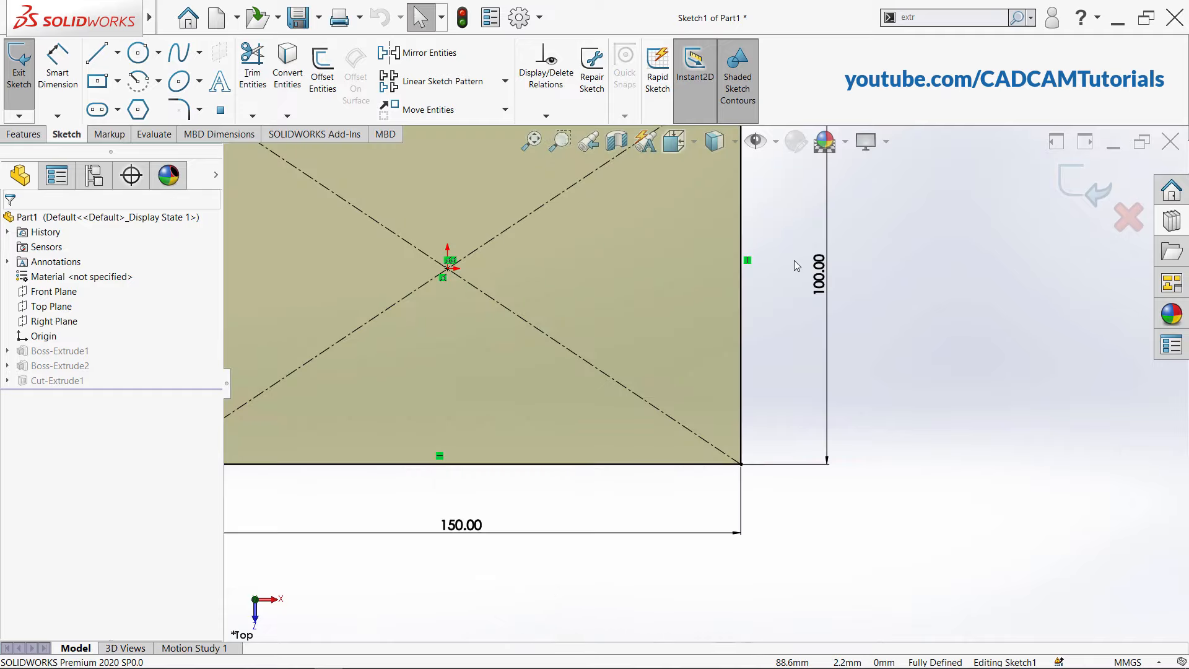
left_click(532, 143)
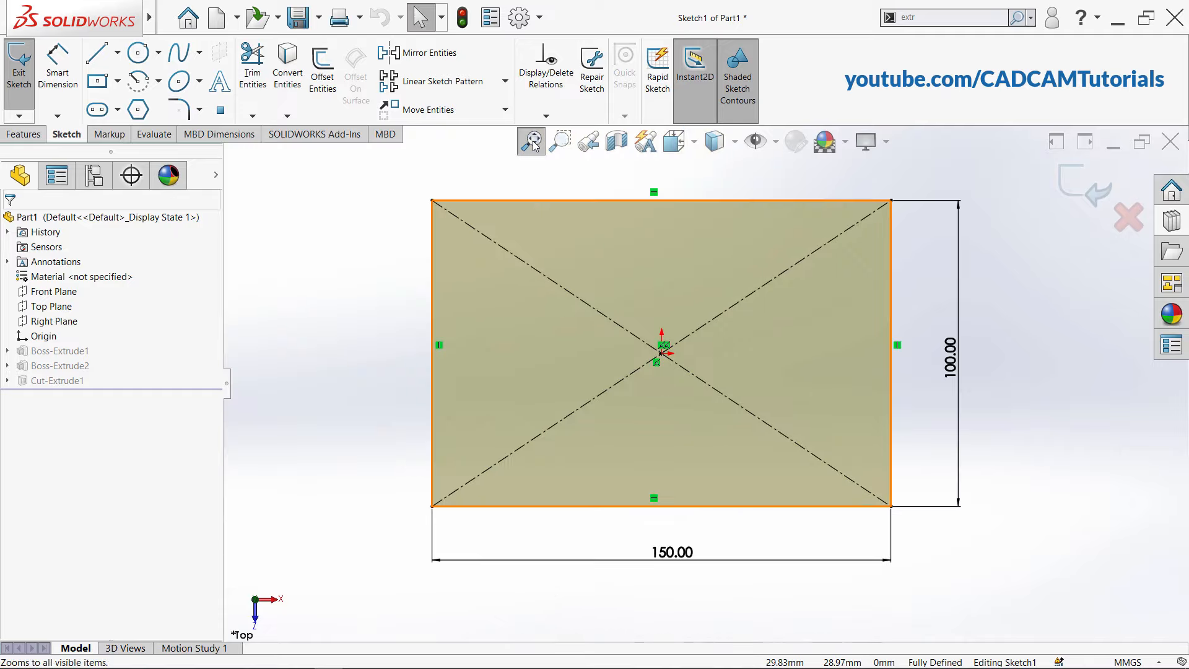
Draw a circle of 50 mm radius centred on the midpoint of the rectangle's right edge and reaching its upper corner
left_click(138, 54)
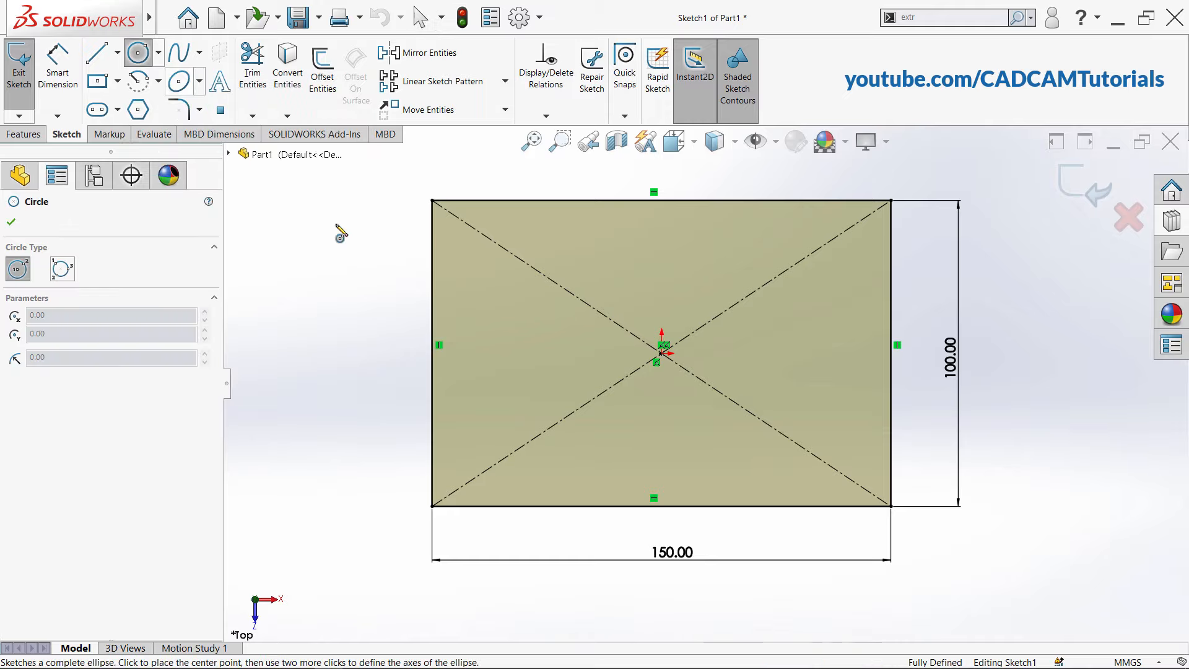
left_click(891, 353)
left_click(891, 201)
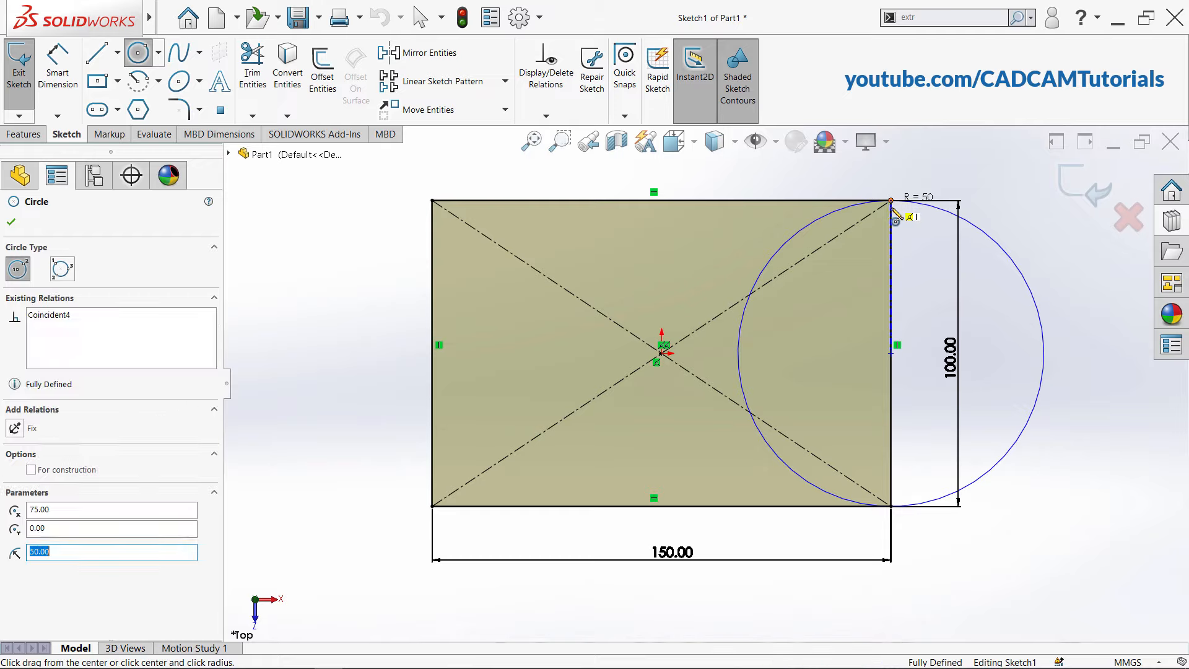
right_click(289, 347)
left_click(317, 353)
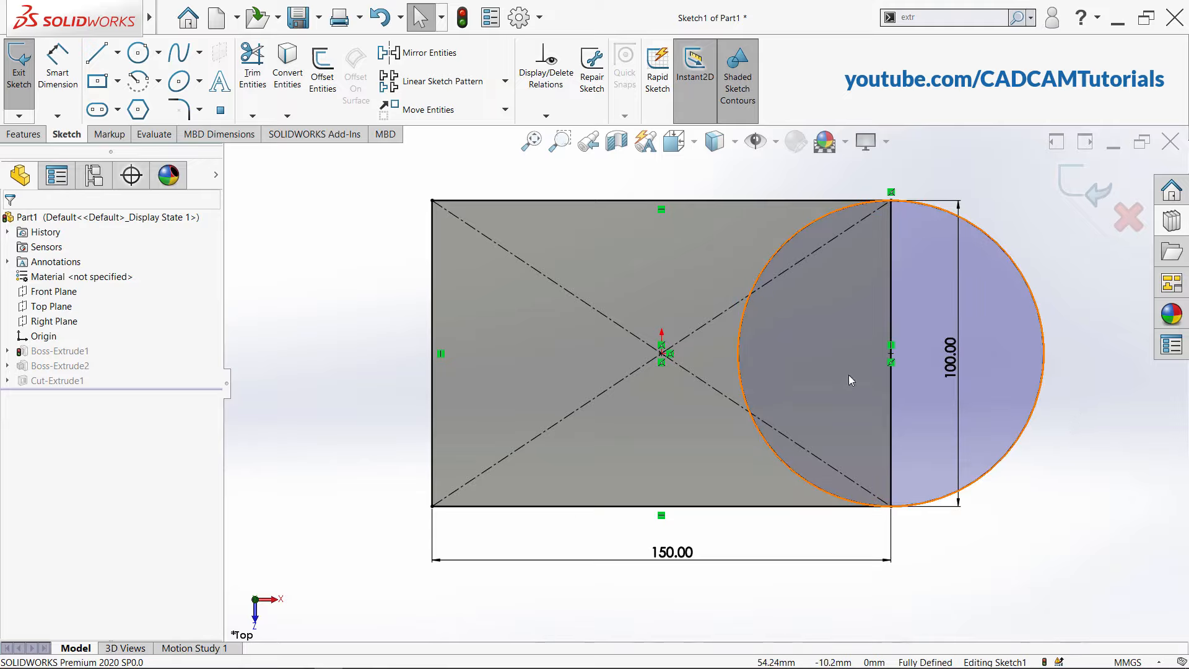
Try to exit the sketch, check it for feature usage and start the sketch repair
left_click(1095, 200)
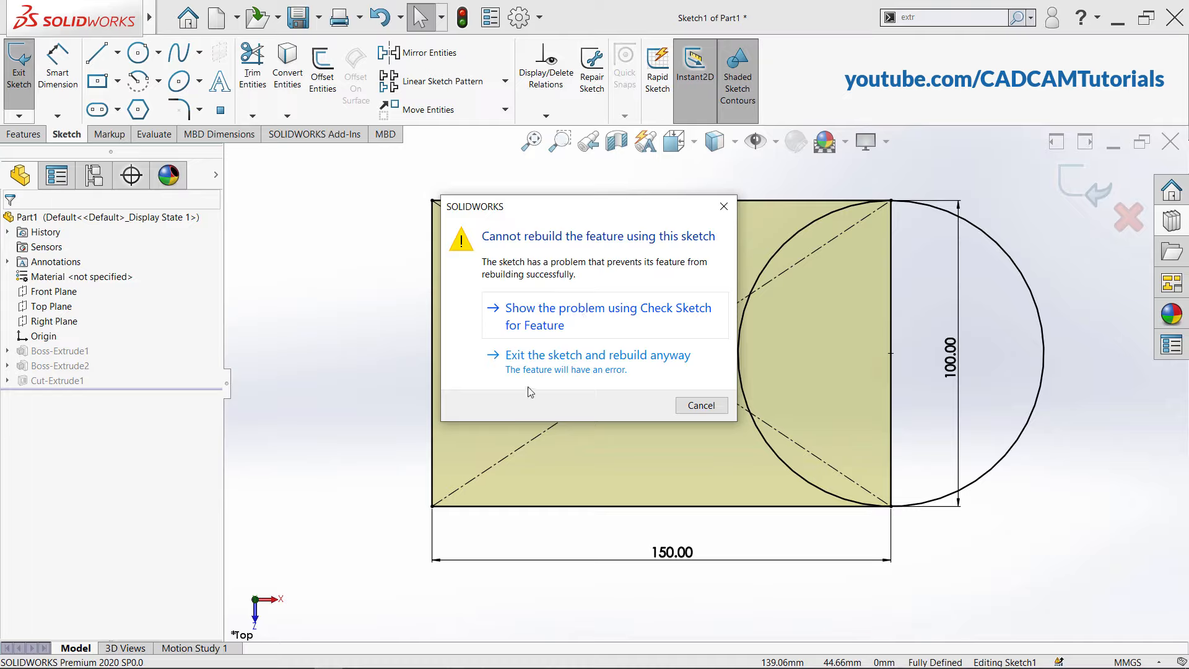
left_click(575, 323)
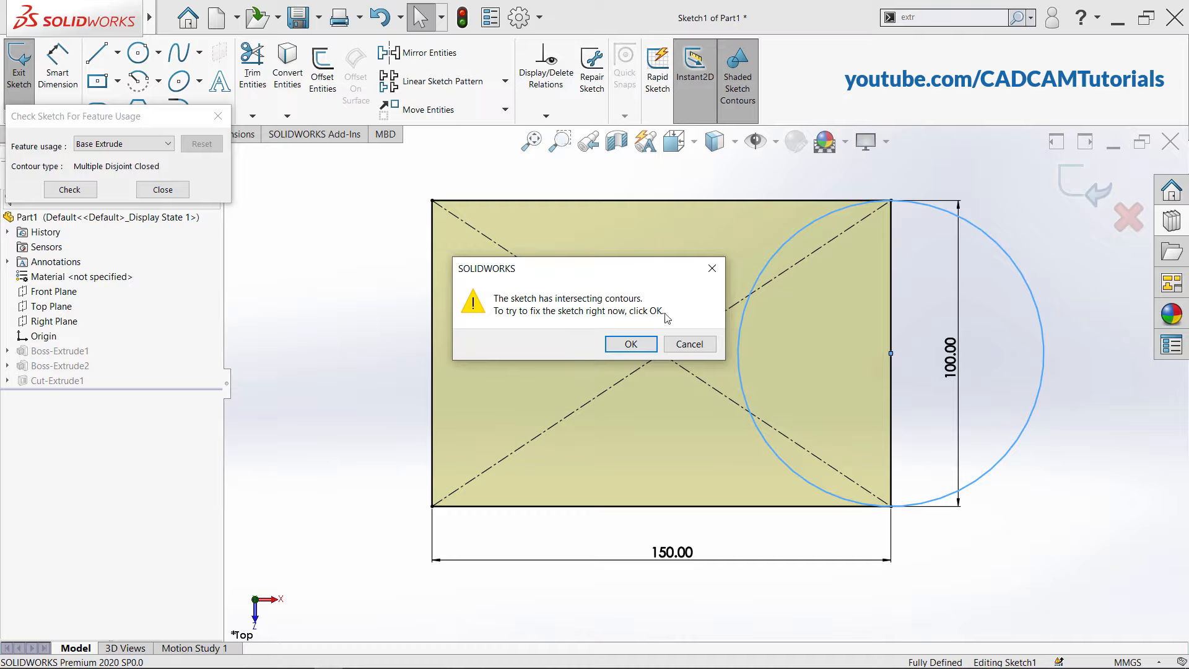
left_click(632, 344)
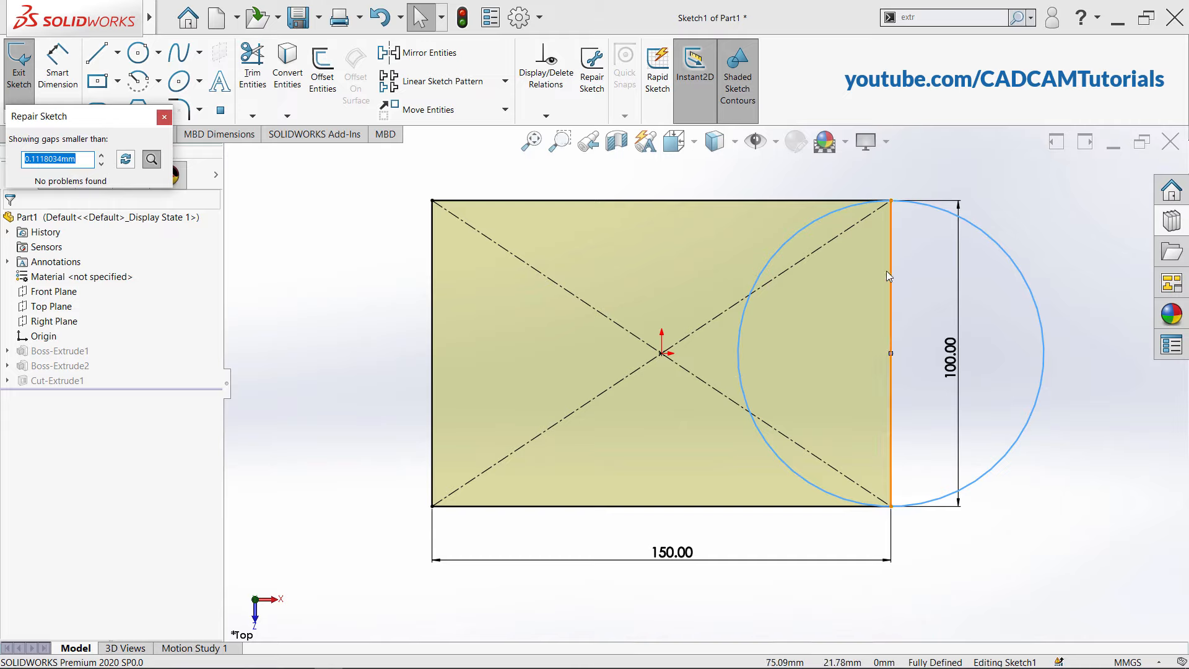
Trim away the circle's arcs inside the rectangle and the rectangle's right edge with Trim to closest, and exit the sketch
left_click(253, 62)
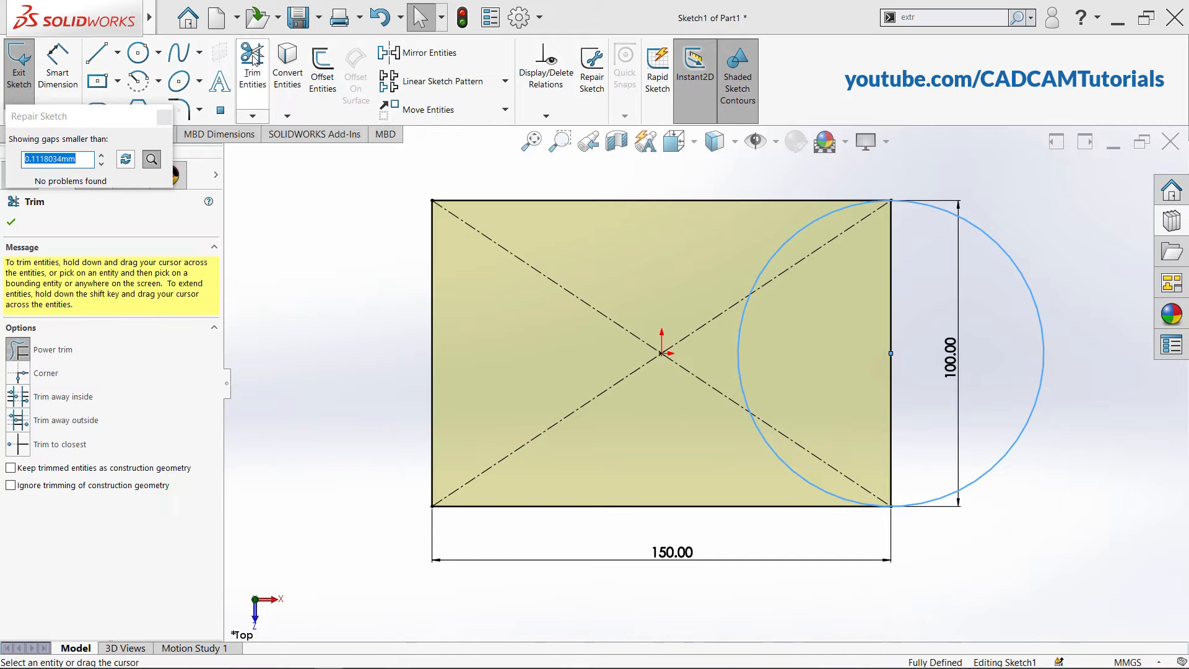
left_click(18, 444)
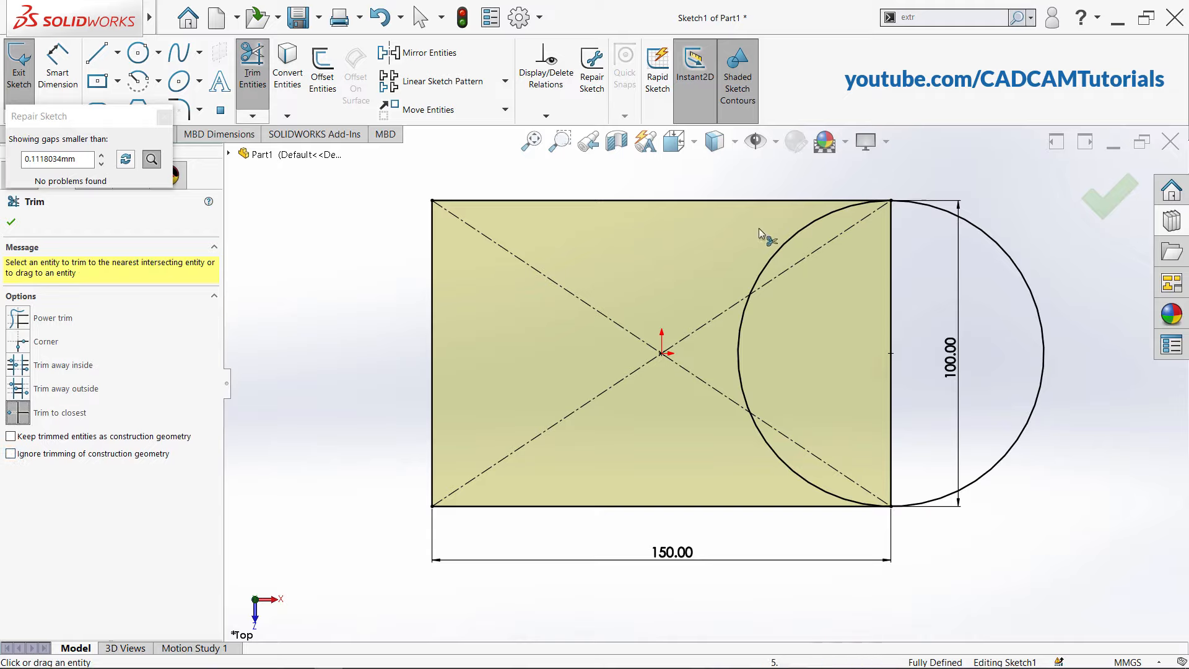
left_click(780, 248)
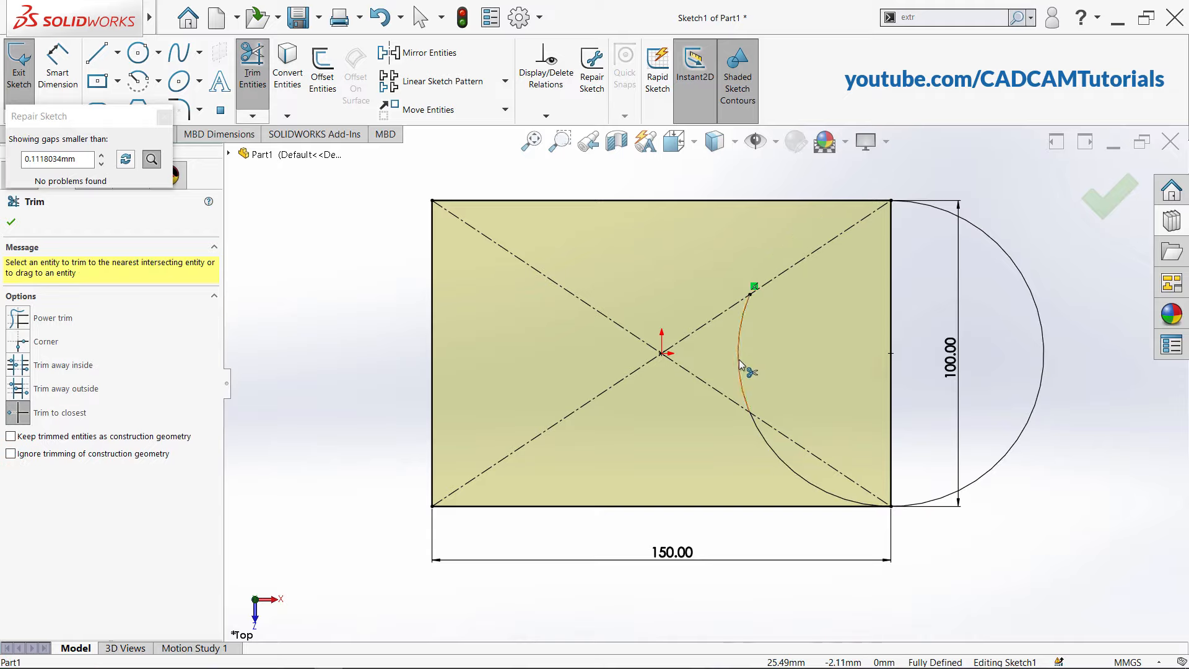
left_click(741, 375)
left_click(793, 471)
left_click(891, 416)
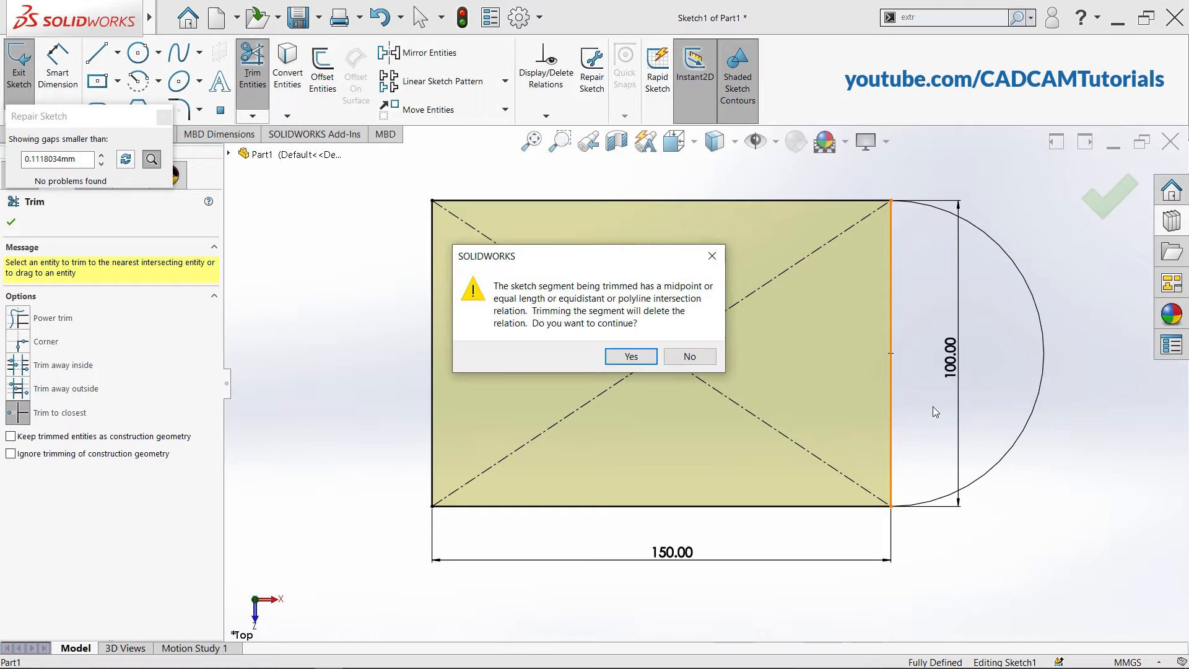
left_click(629, 356)
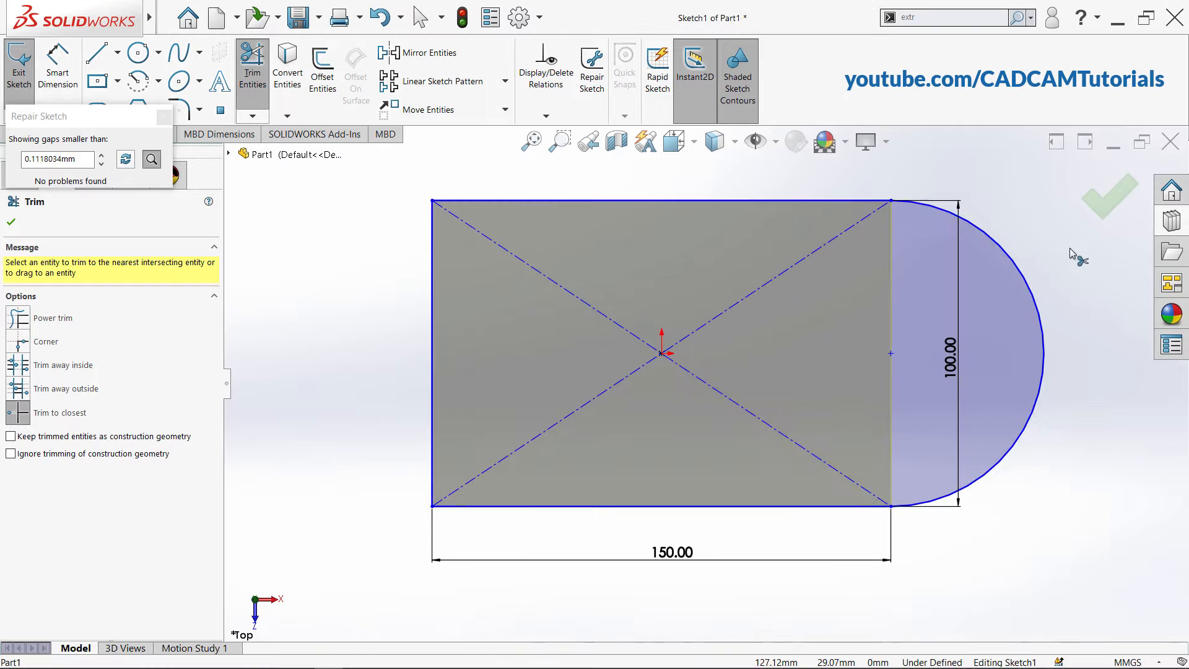
left_click(1102, 205)
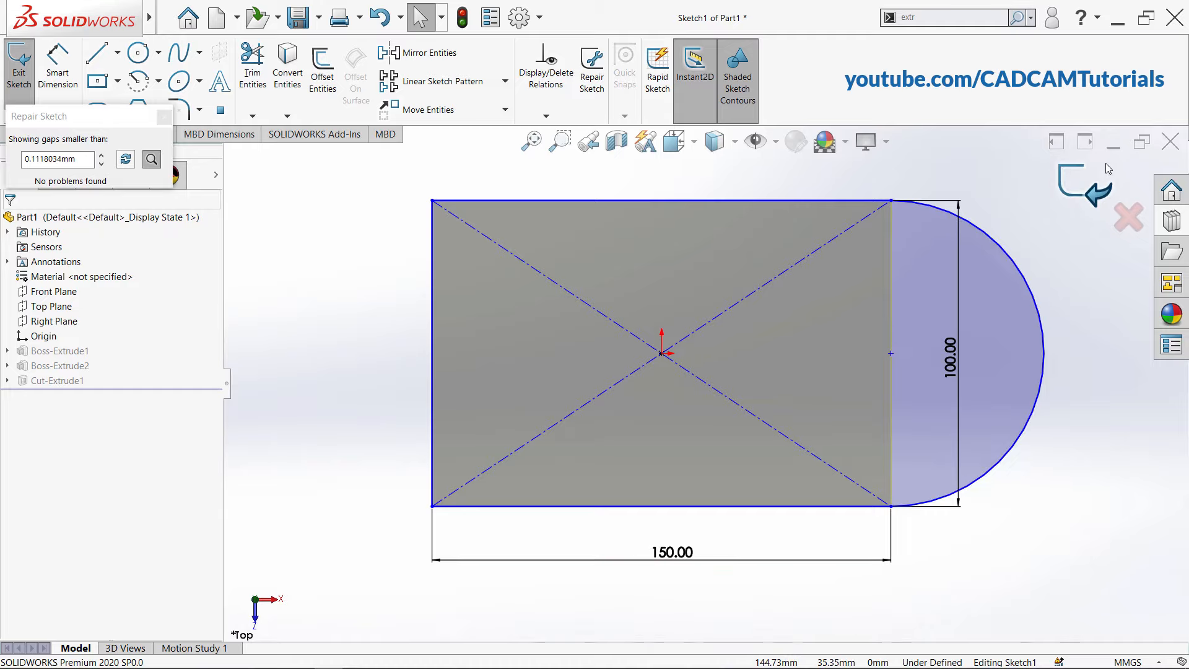
left_click(1089, 201)
mouse_move(493, 492)
middle_mouse_down()
mouse_move(445, 340)
mouse_move(467, 254)
mouse_move(1097, 388)
mouse_move(1046, 505)
middle_mouse_up()
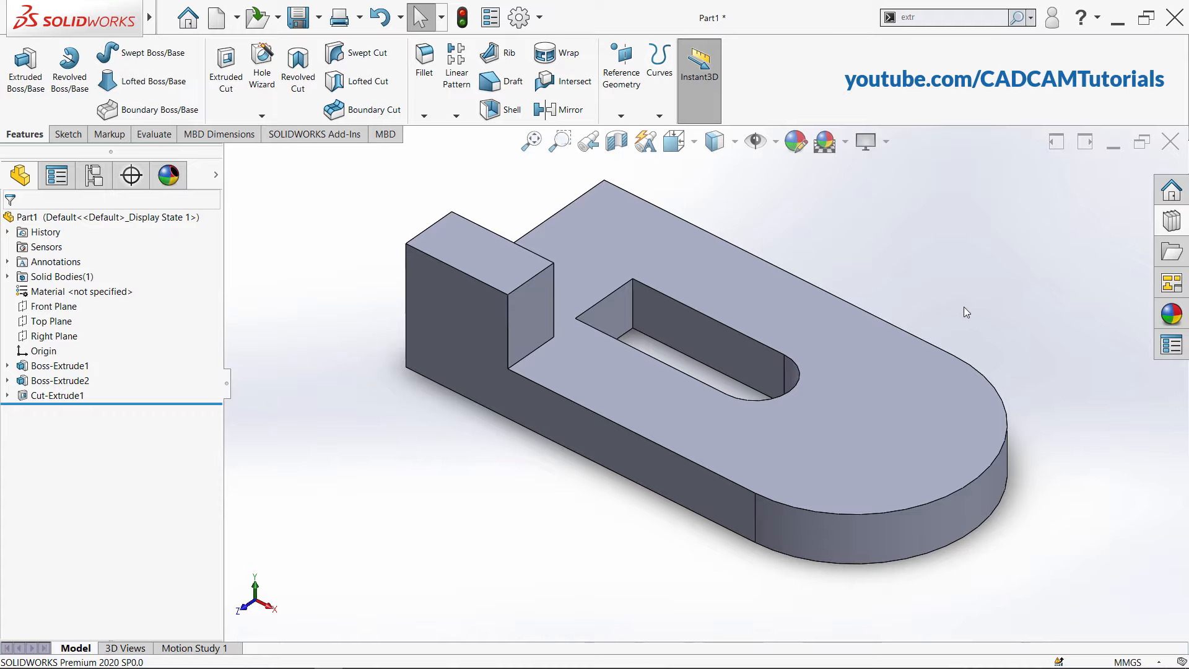
Undo the trims in the base plate's sketch to restore the rectangle's right edge and the full circle
left_click(383, 25)
left_click(382, 25)
left_click(383, 25)
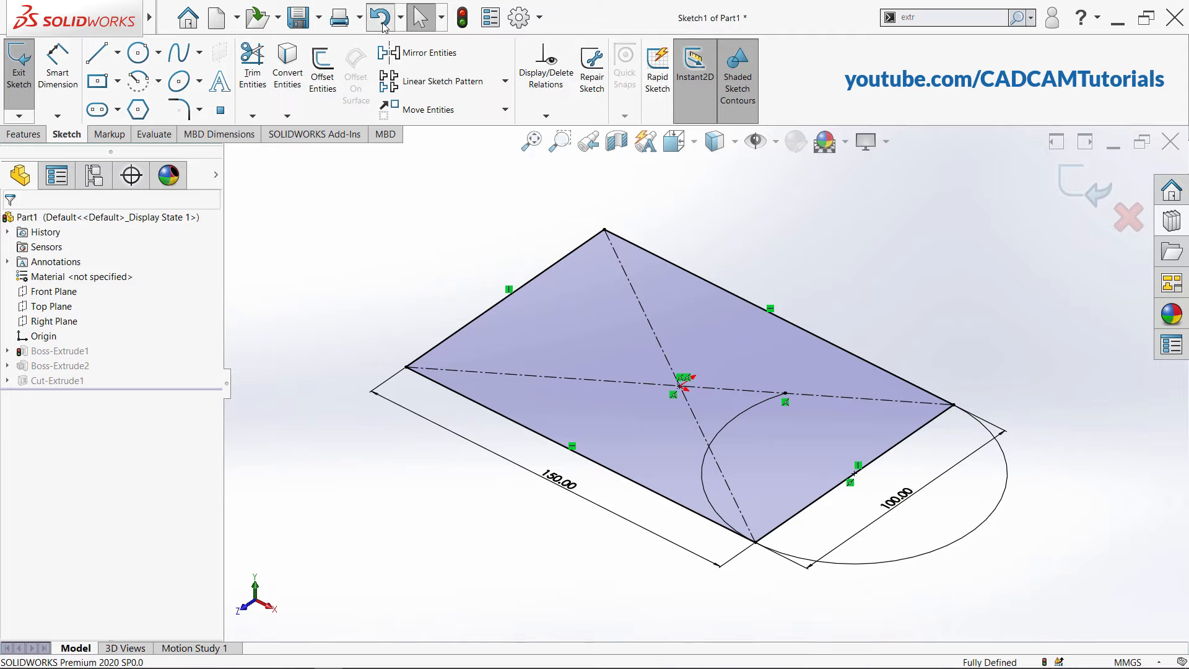
left_click(383, 24)
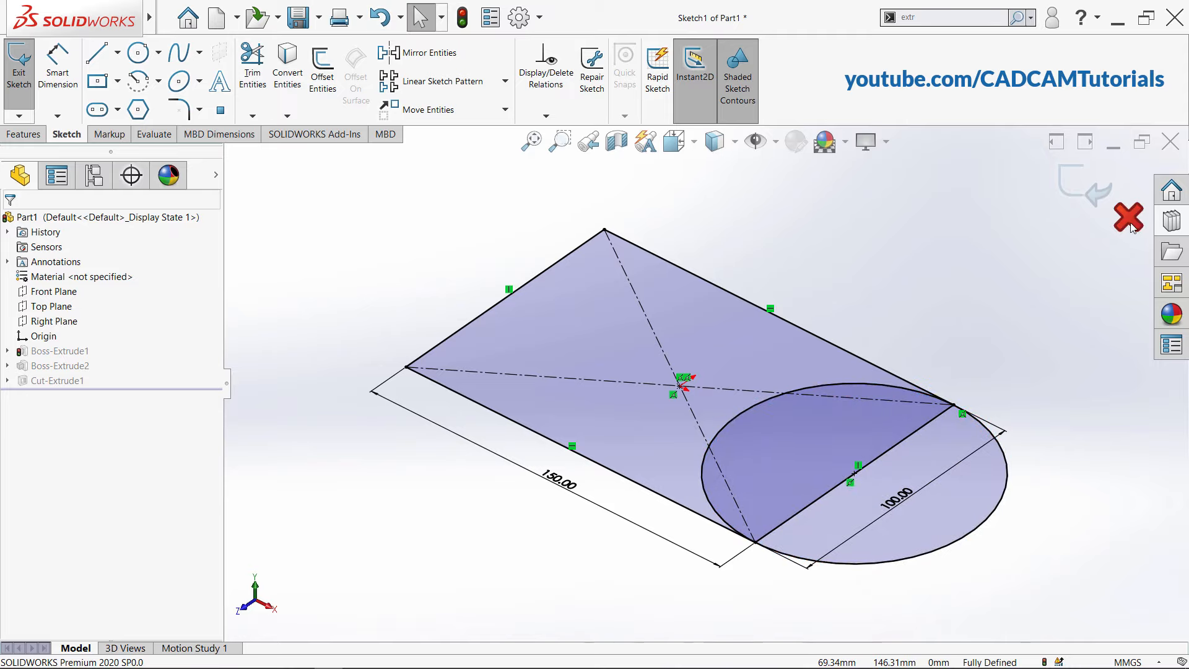
Exit the sketch and rebuild anyway, choose Stop and Repair, and review and dismiss the rebuild error
left_click(1081, 197)
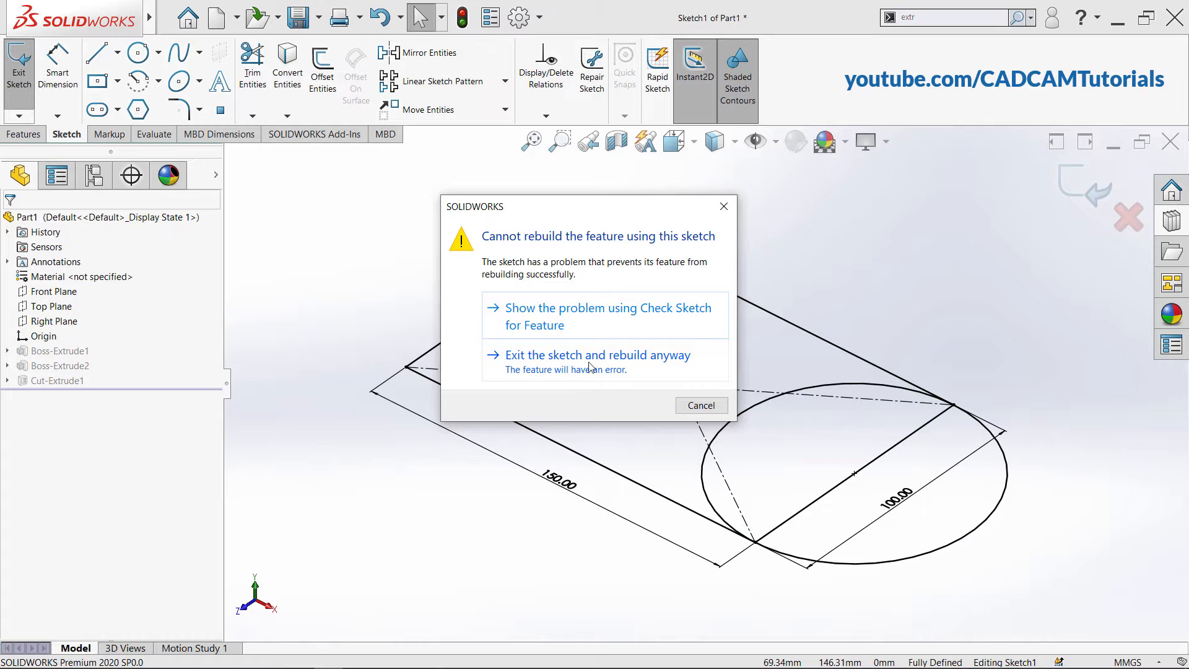
left_click(563, 370)
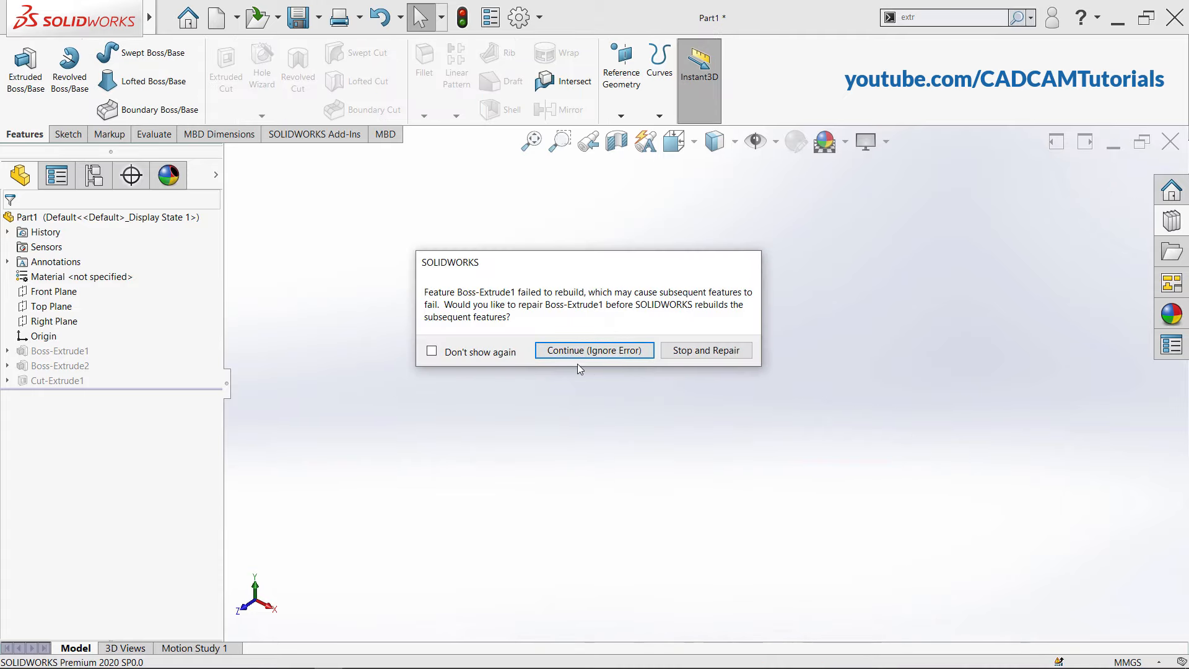
left_click(708, 352)
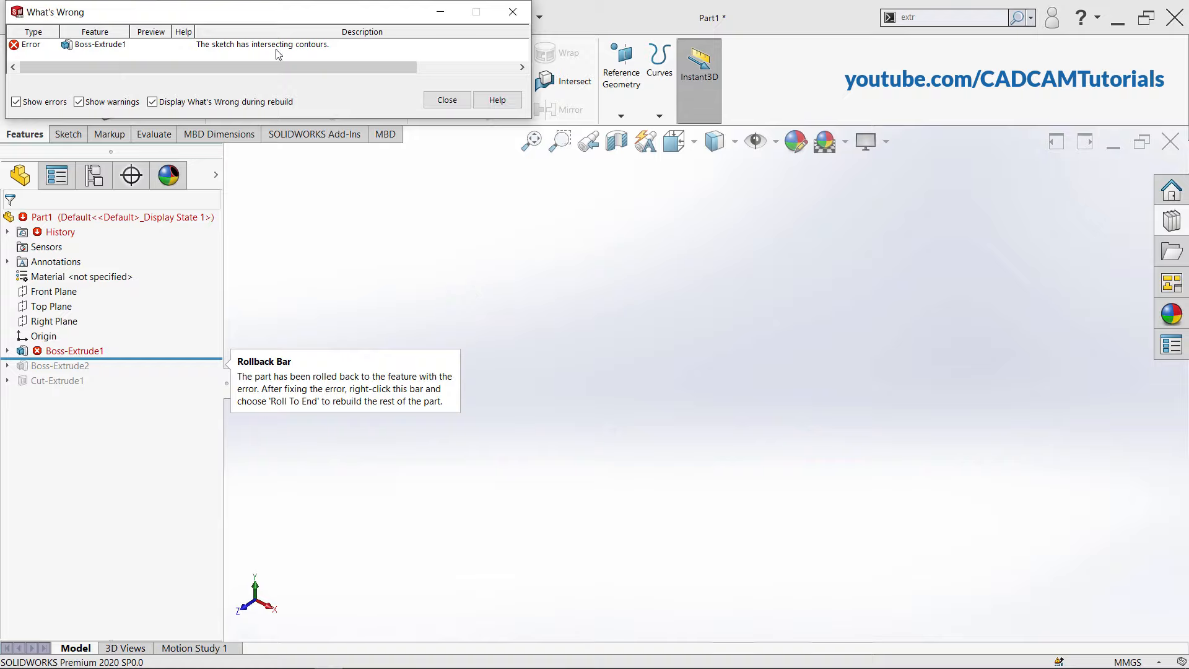
left_click(319, 47)
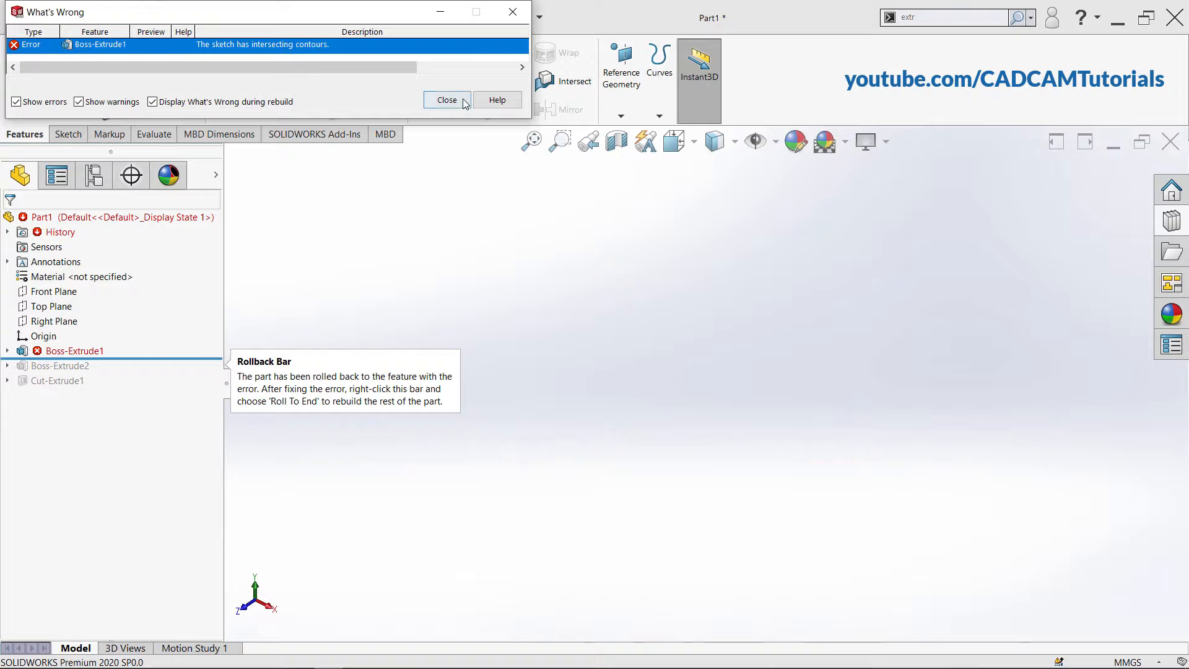
left_click(447, 101)
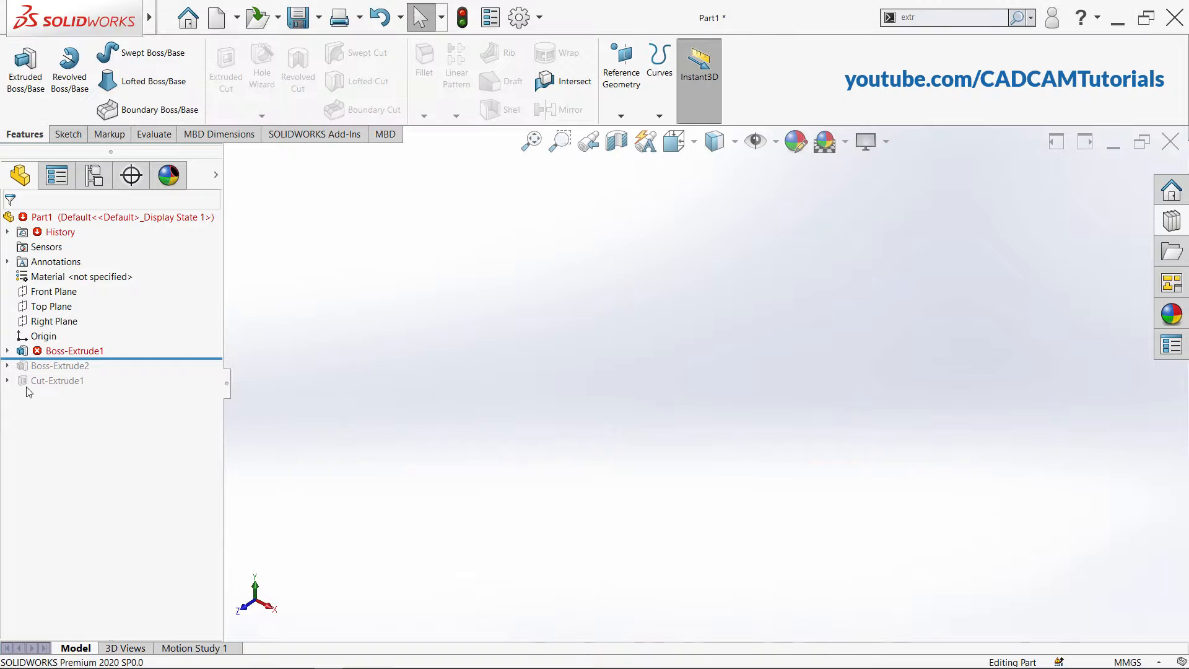
Reopen the base plate's sketch and trim away the circle's arcs inside the rectangle and the rectangle's right edge, accepting deletion of the midpoint relation
left_click(8, 351)
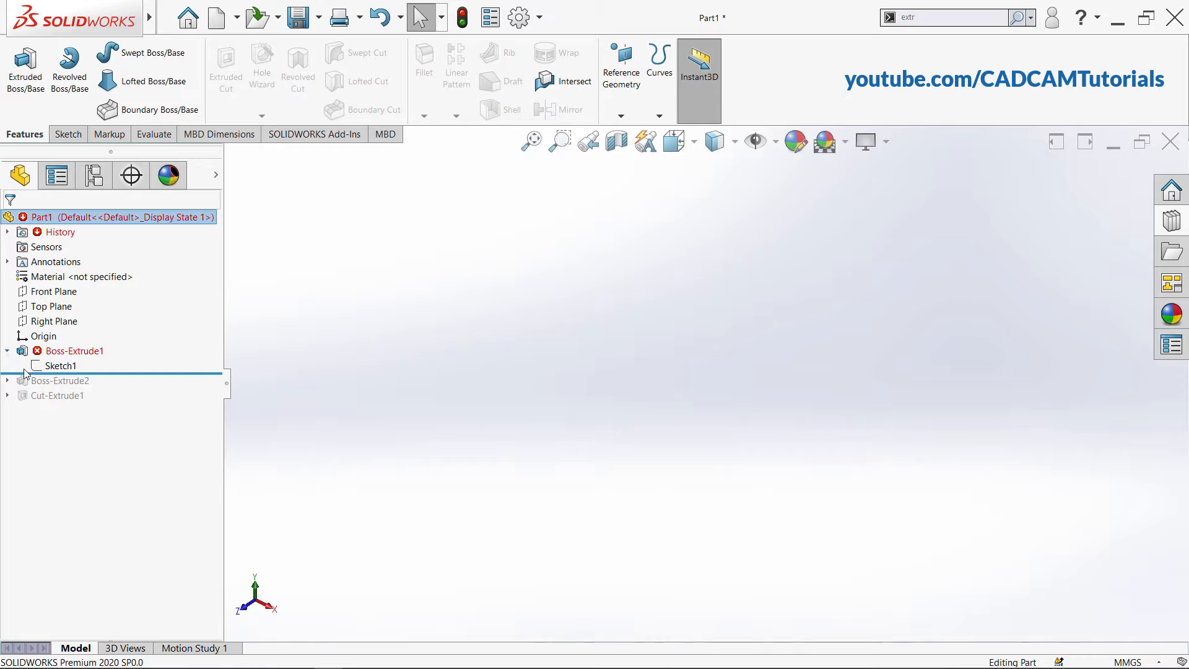
left_click(56, 366)
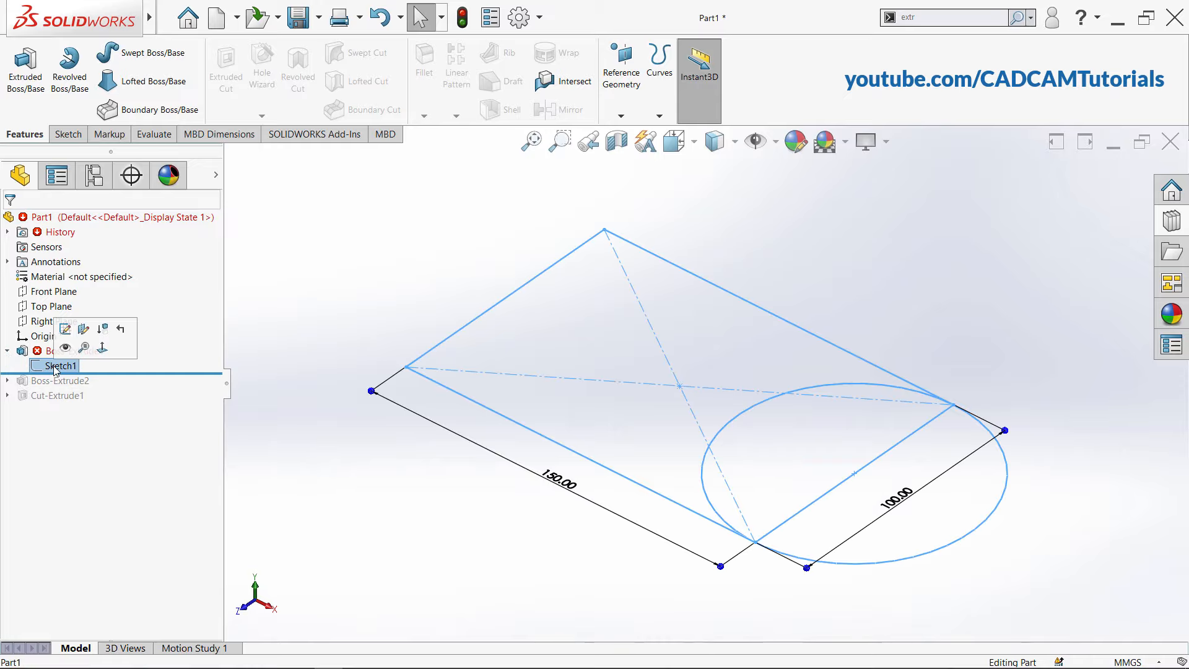
left_click(66, 330)
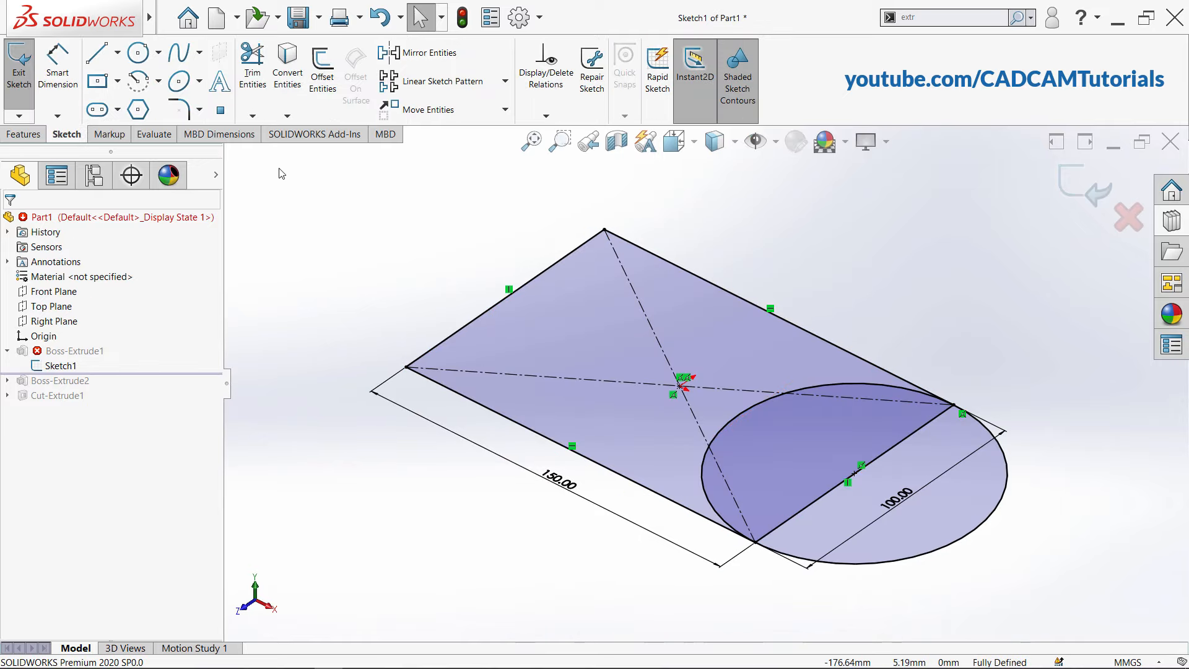
left_click(252, 68)
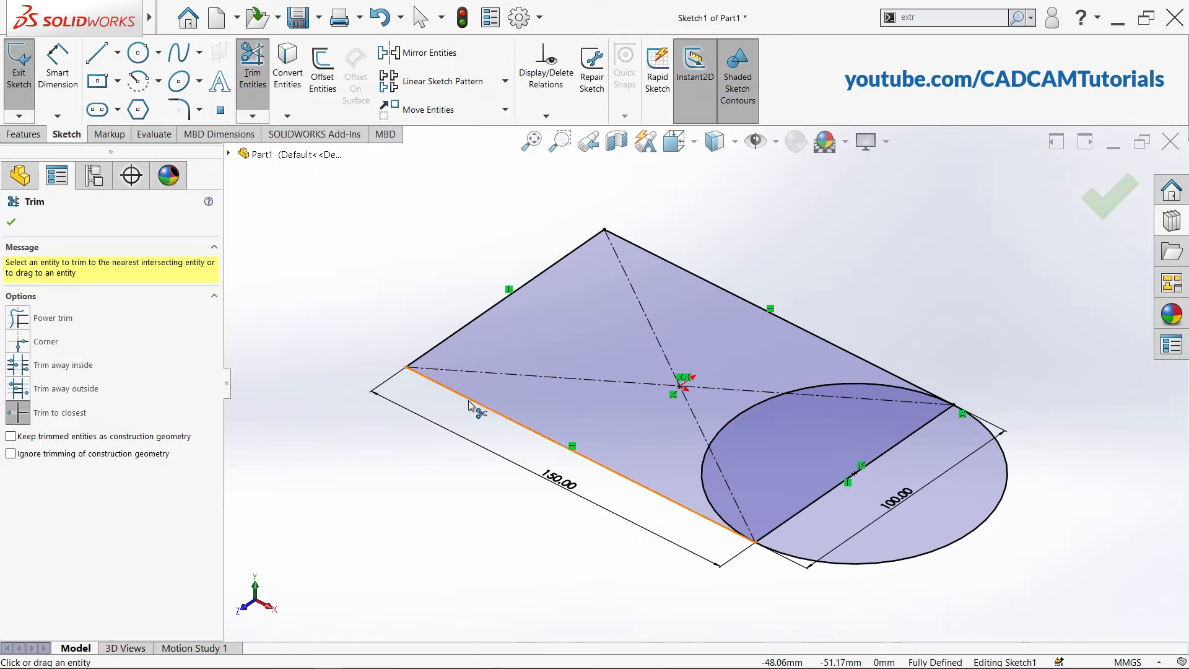
left_click(776, 397)
left_click(817, 392)
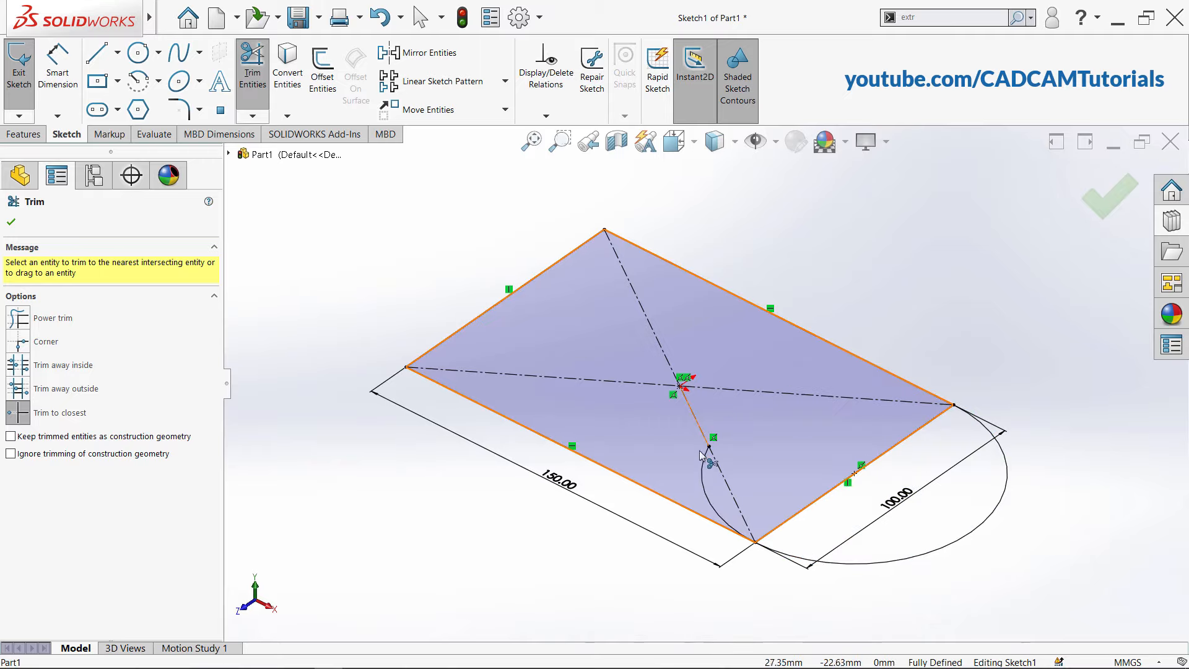
left_click(706, 489)
left_click(813, 507)
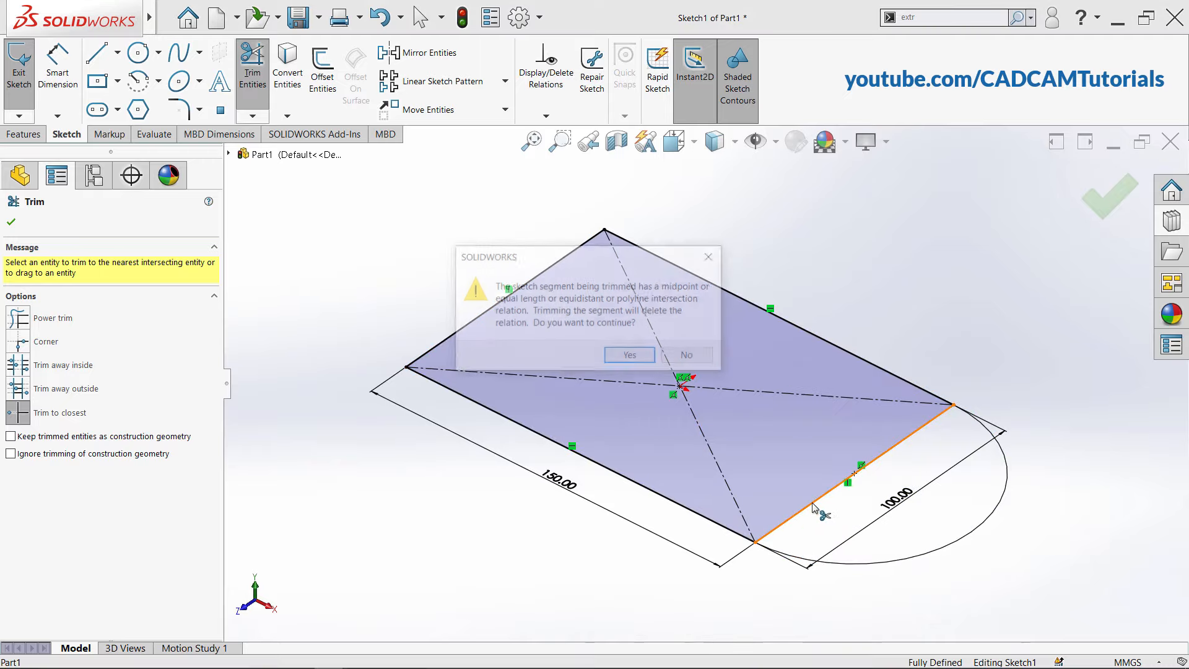
left_click(632, 355)
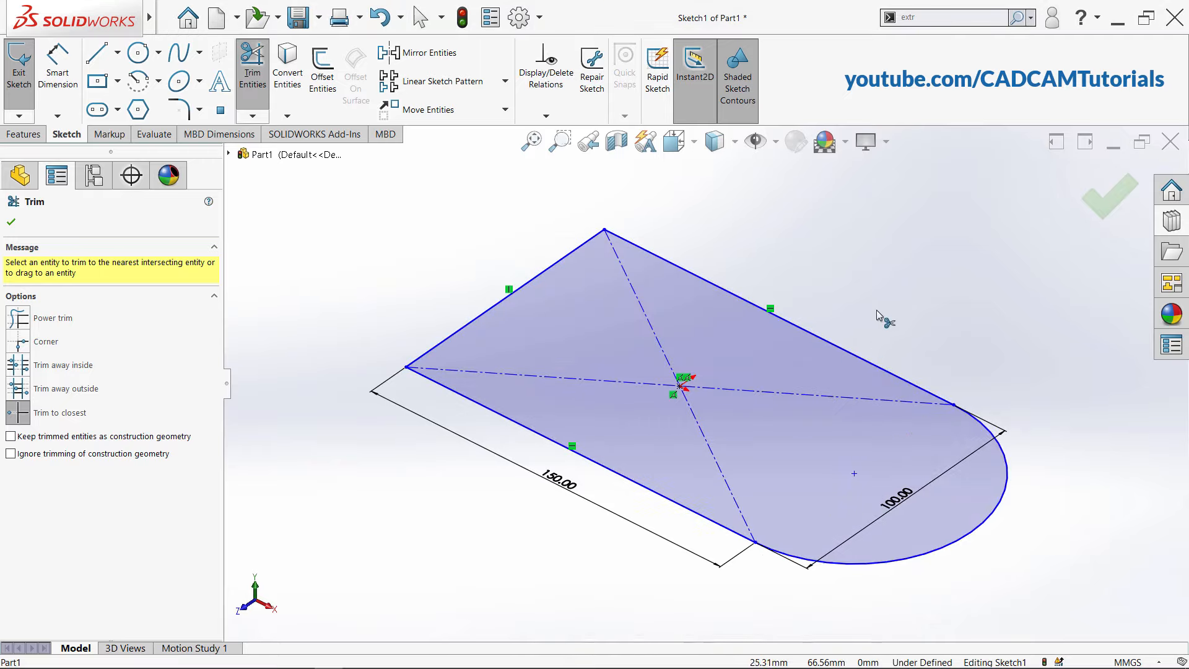
Finish trimming, exit the repaired sketch and roll the model forward past Boss-Extrude2 and Cut-Extrude1
left_click(1109, 197)
left_click(1091, 197)
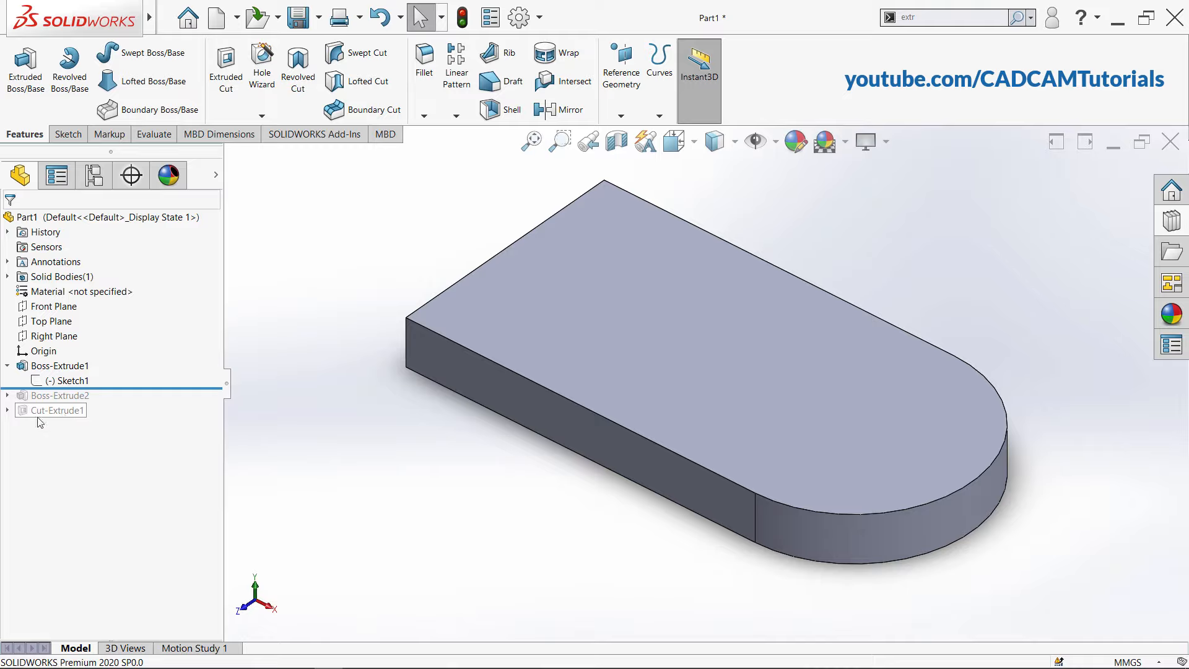
left_click(141, 388)
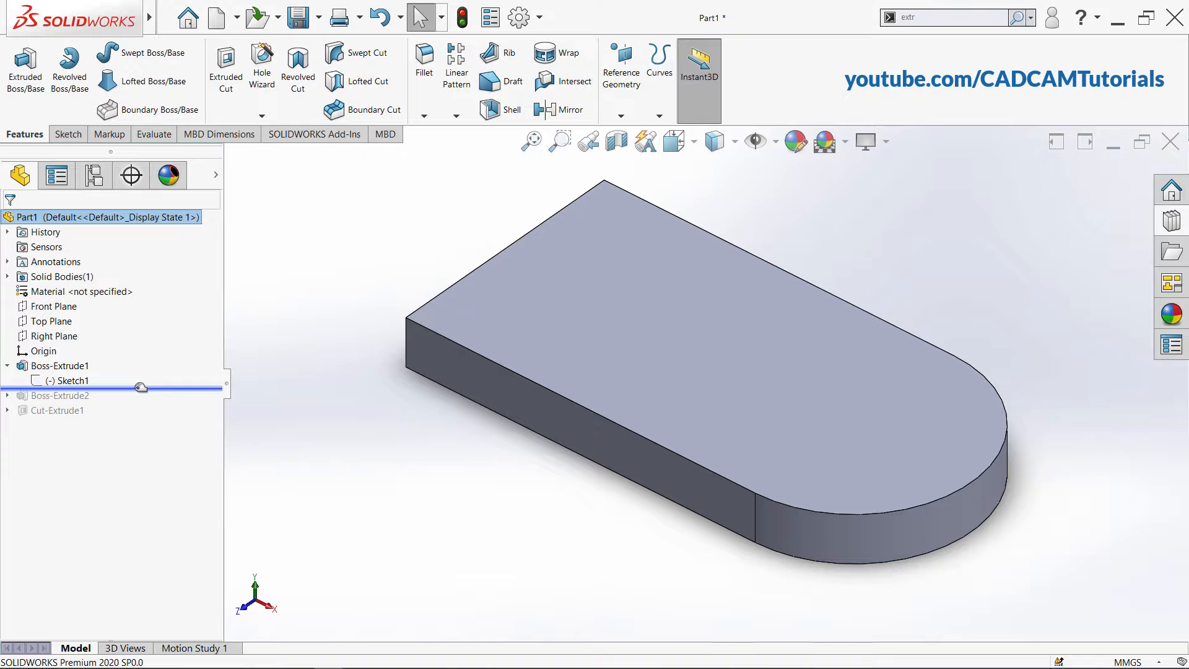
left_click_drag(141, 388, 142, 426)
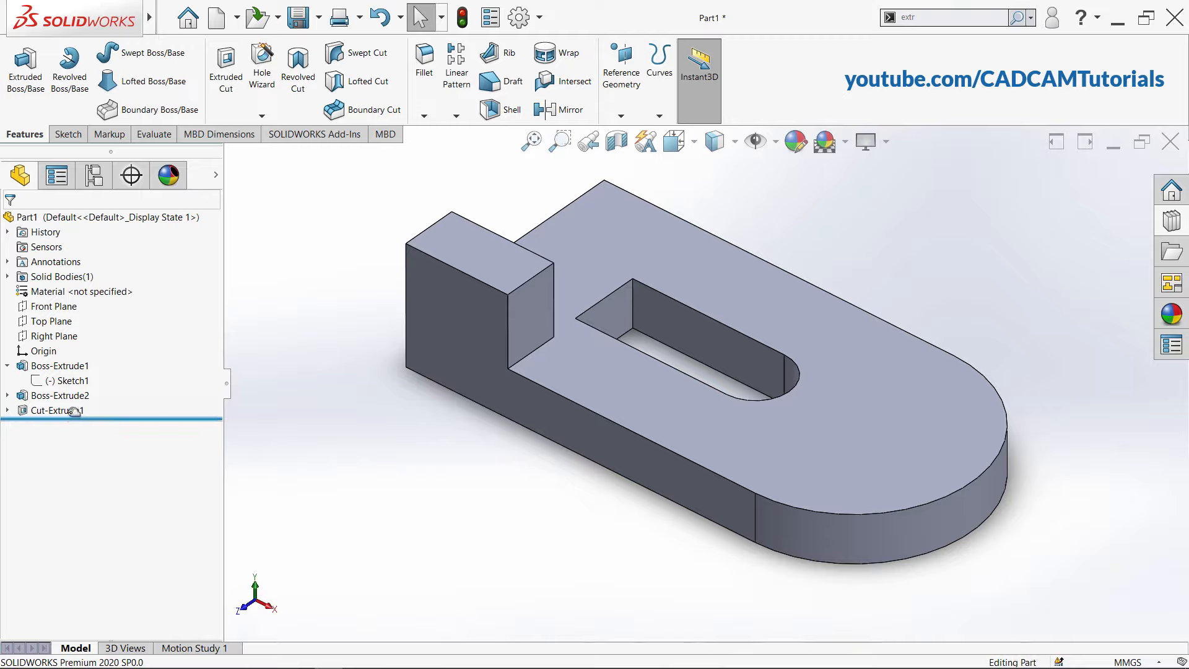
Open the raised block's extrusion for editing, review its Direction 1 end conditions and close it
left_click(51, 399)
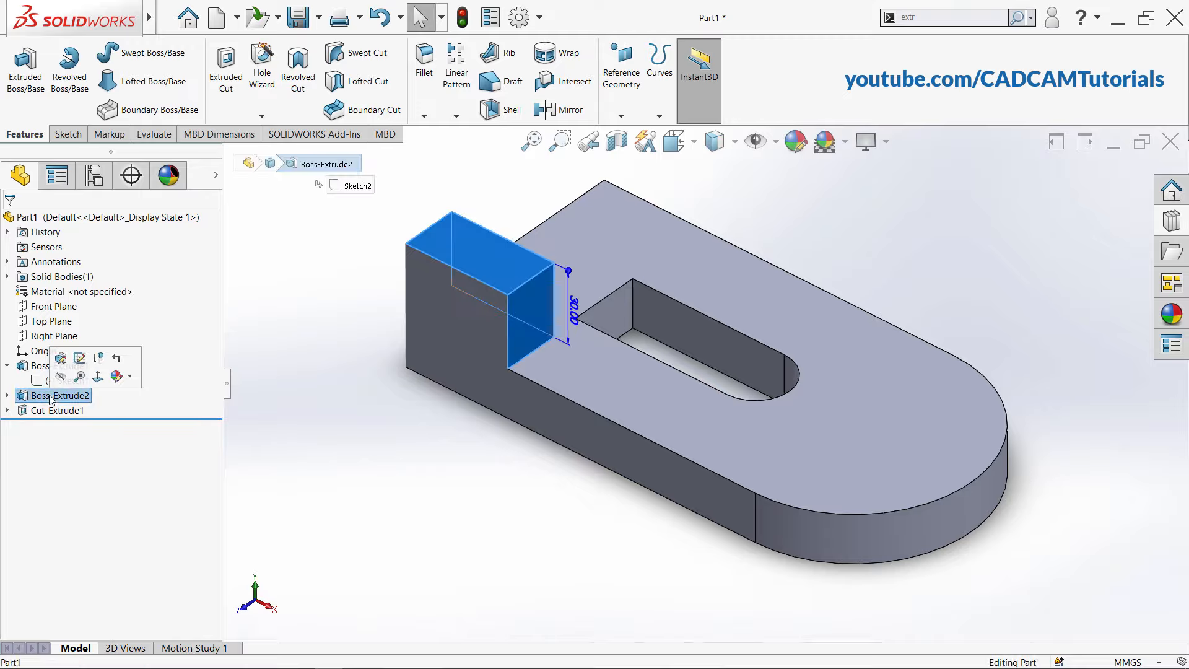
left_click(62, 358)
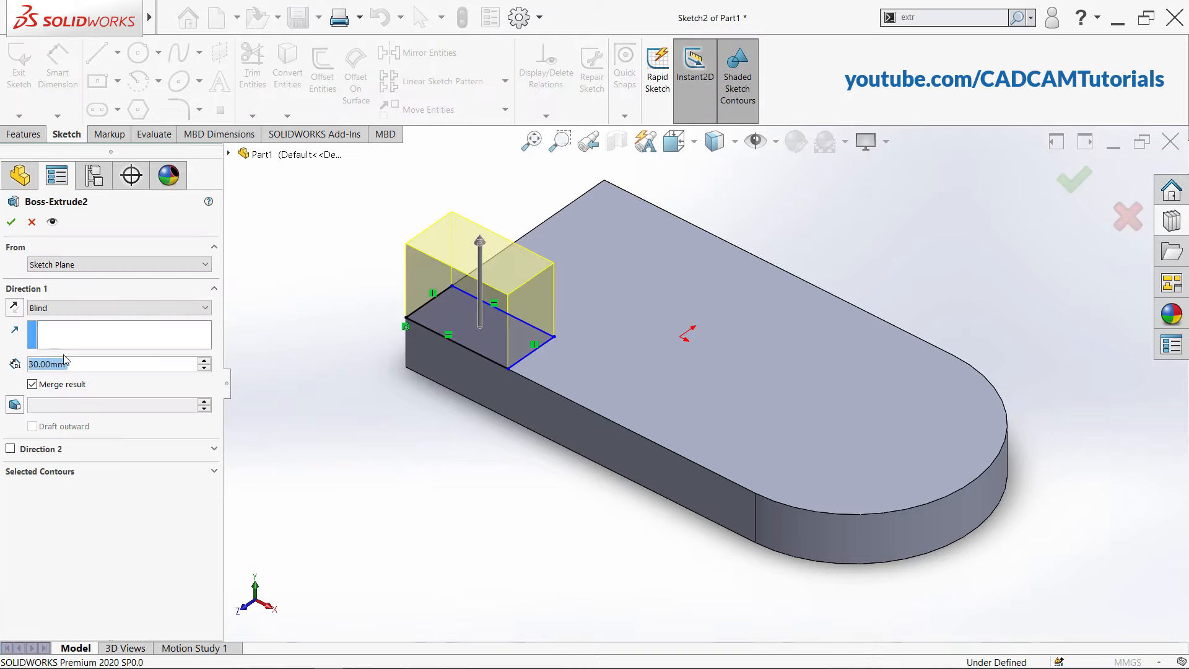
left_click(91, 308)
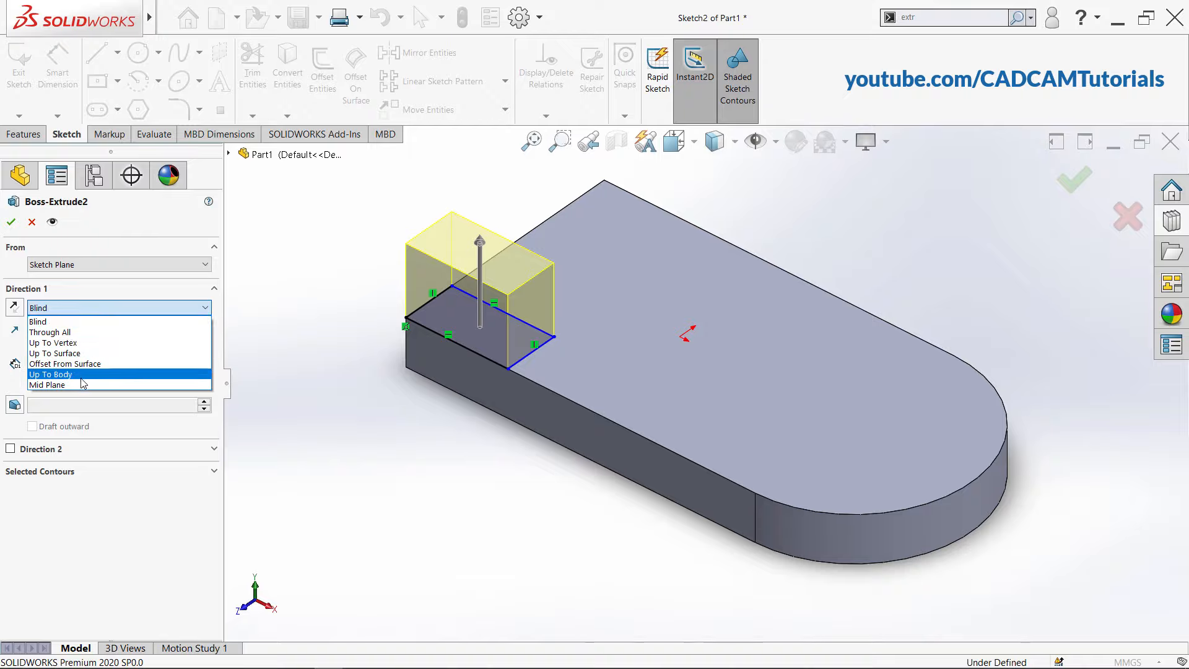
left_click(301, 378)
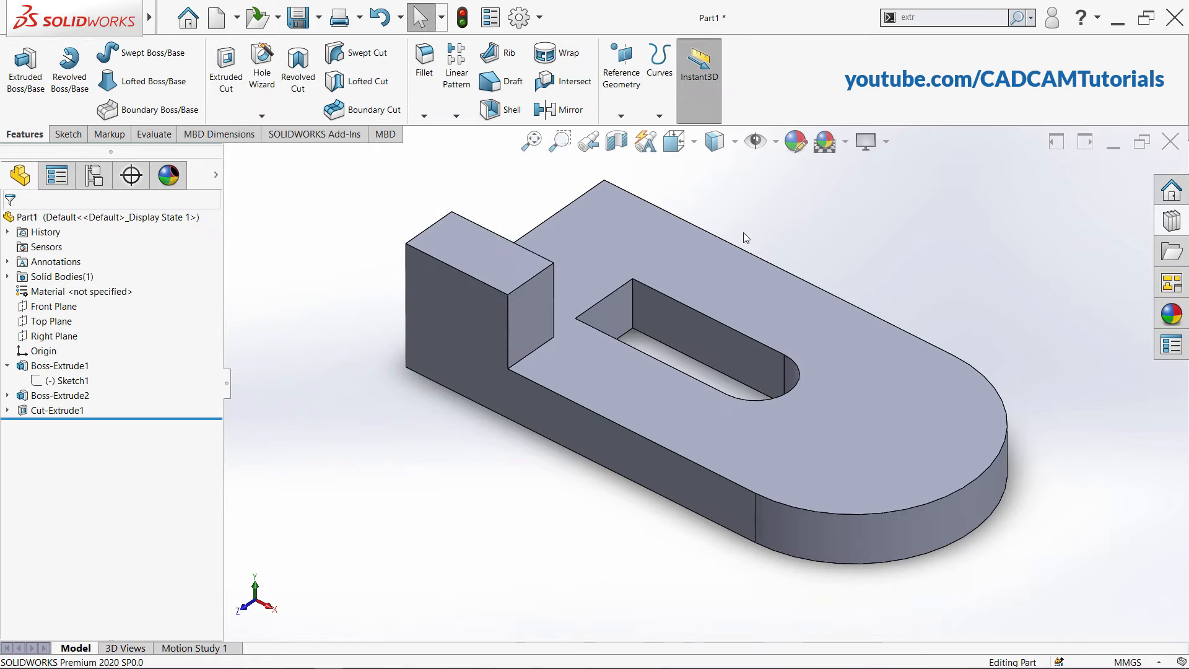
Save the part as Part2 and close it
left_click(298, 23)
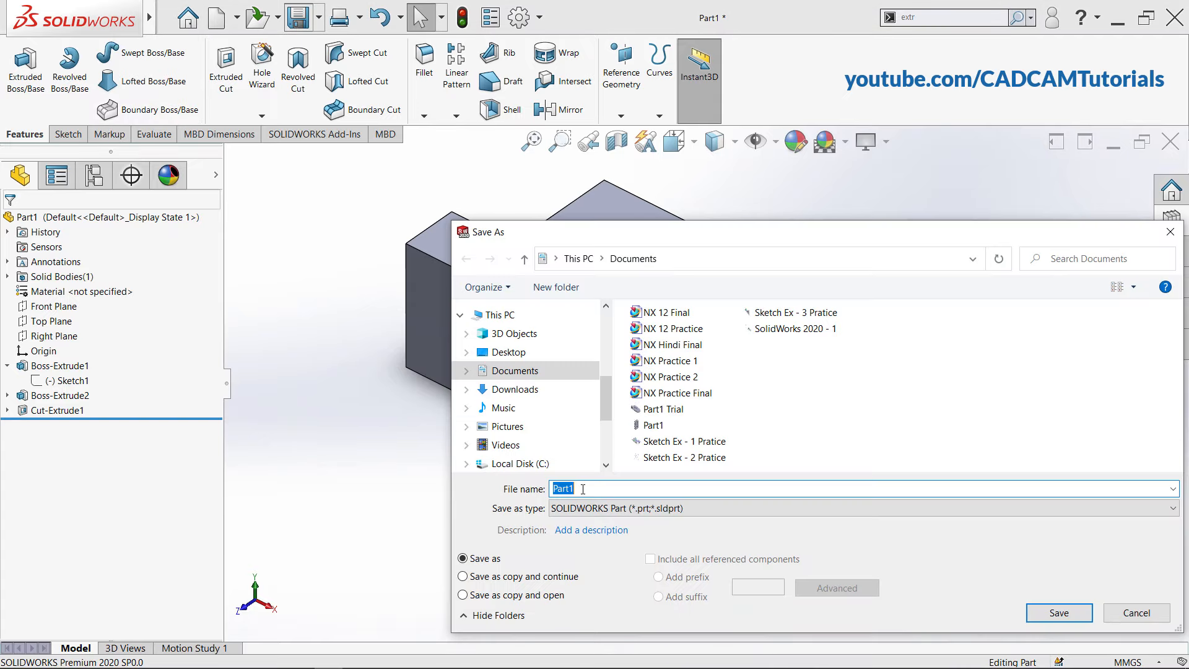
key("BackSpace")
type("2")
left_click(1075, 615)
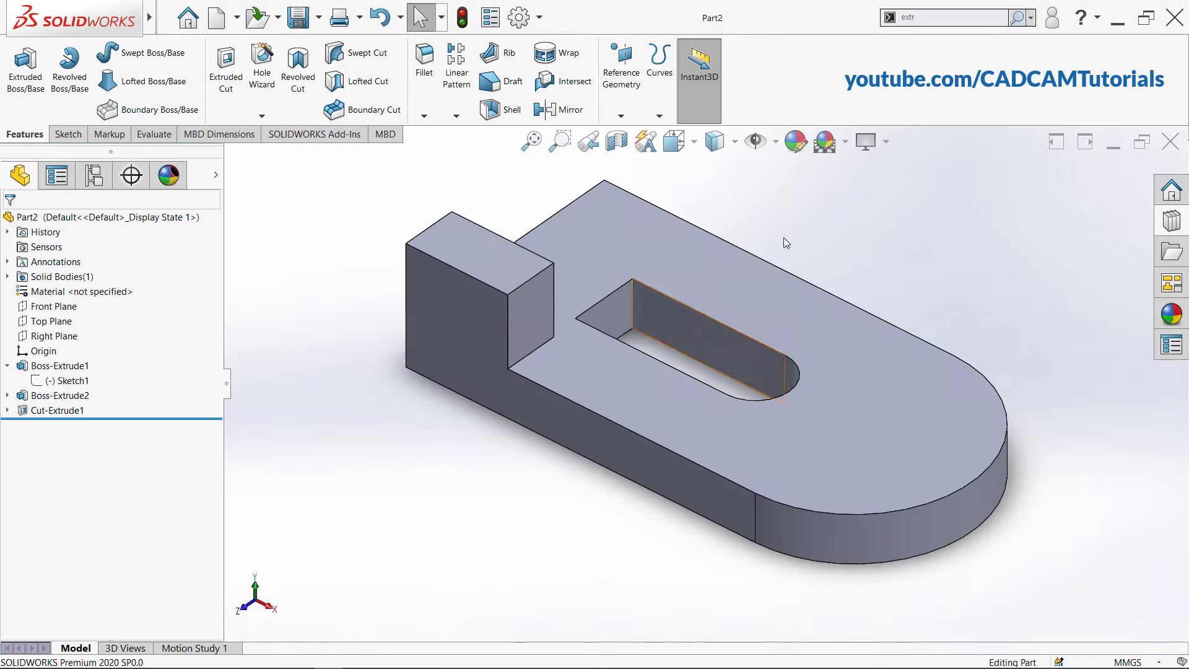
left_click(1167, 148)
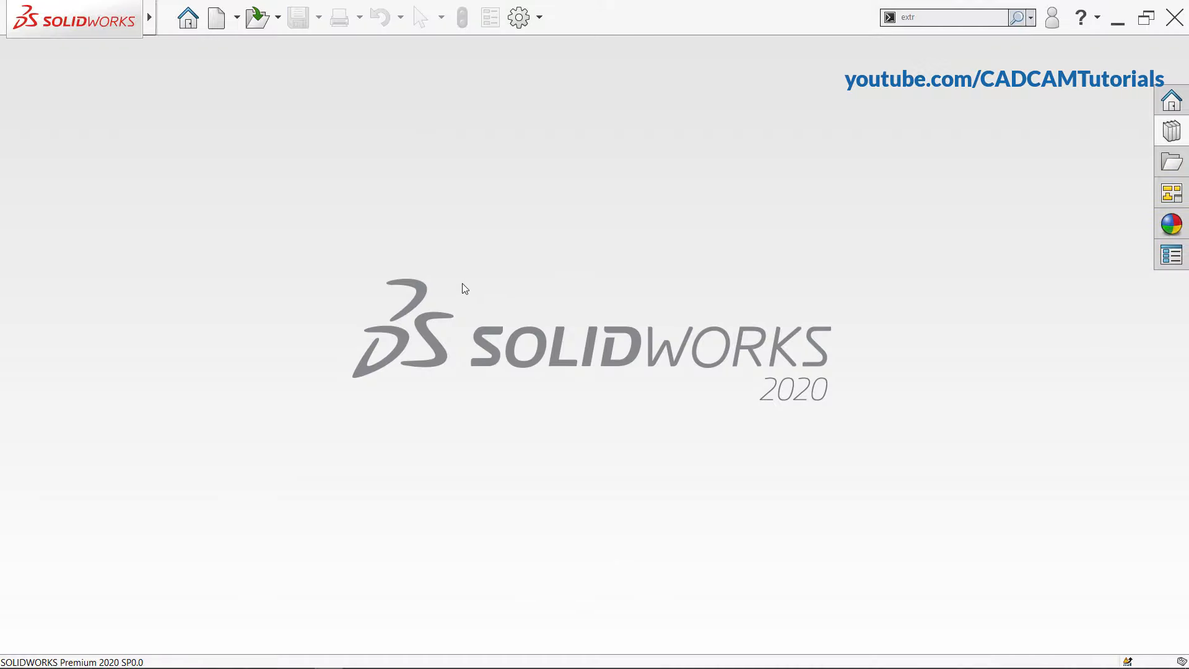
Create a new part and start an Extruded Boss/Base with its sketch on the Right Plane
left_click(216, 20)
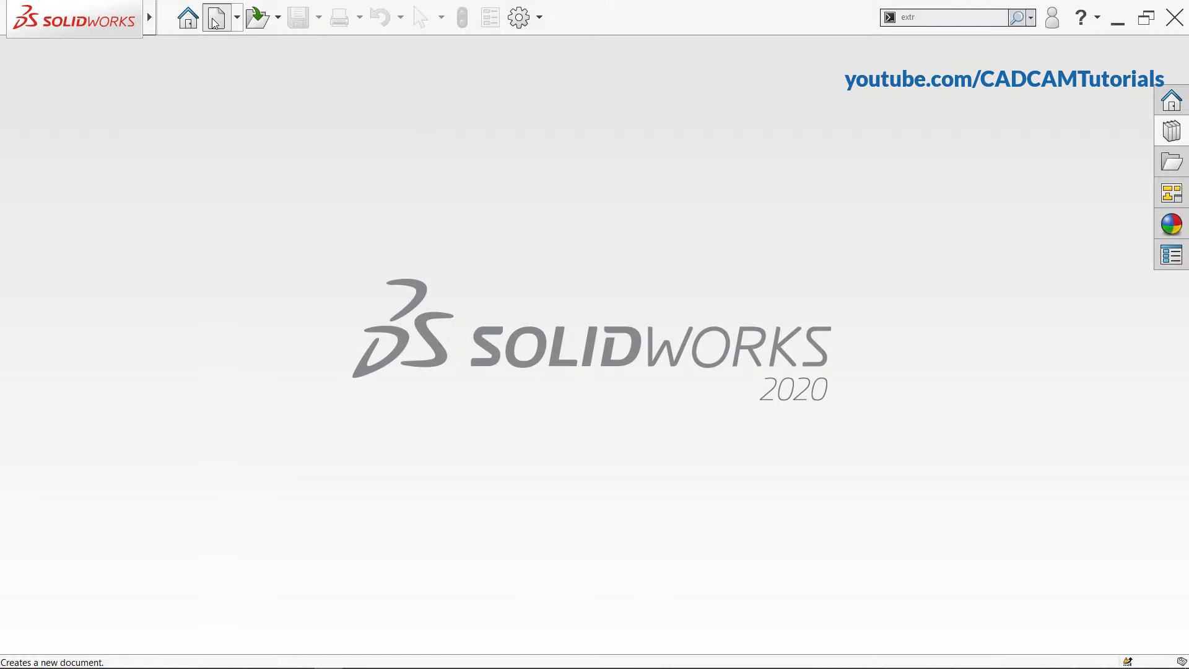
left_click(672, 481)
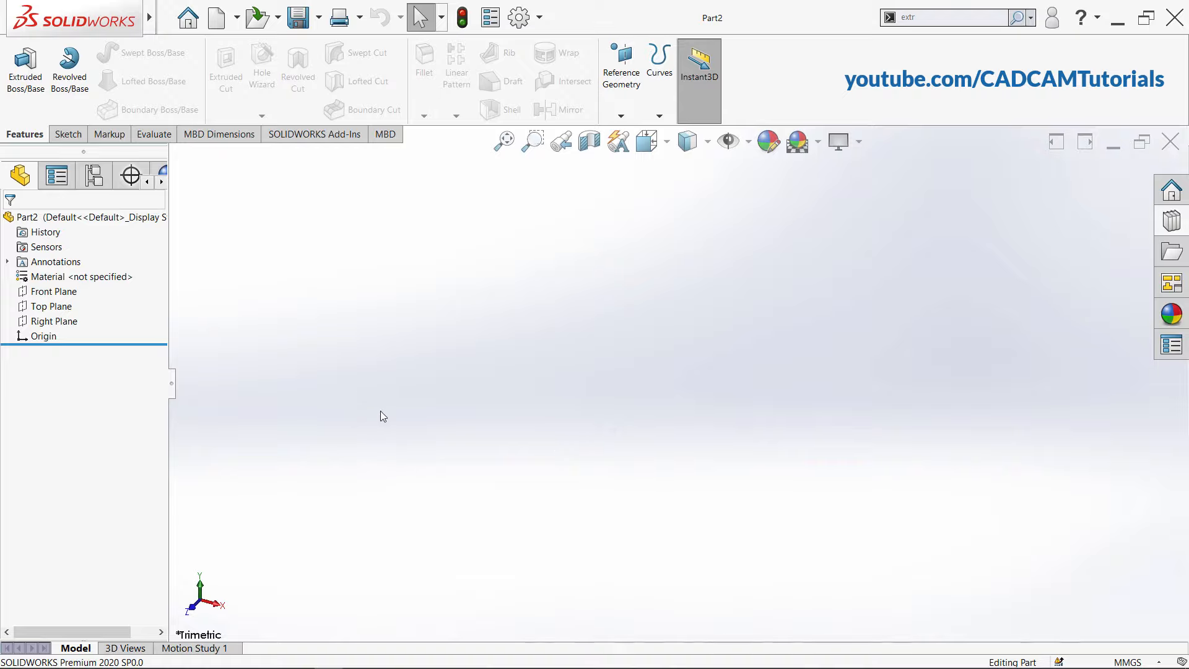
left_click(27, 93)
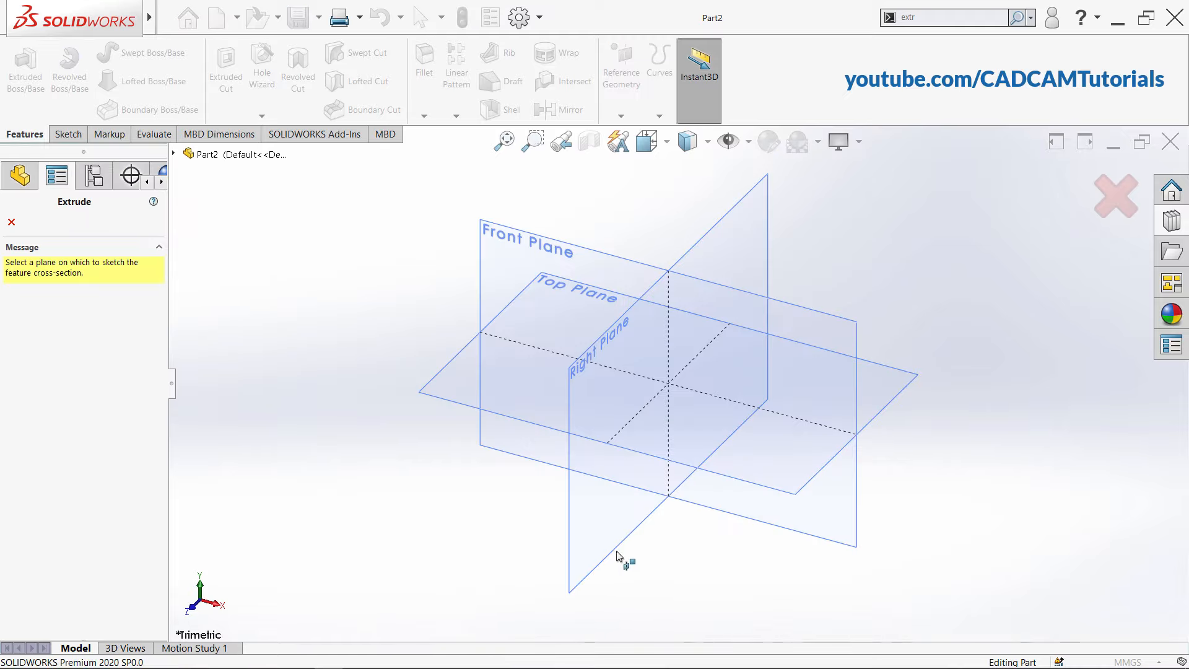
left_click(588, 525)
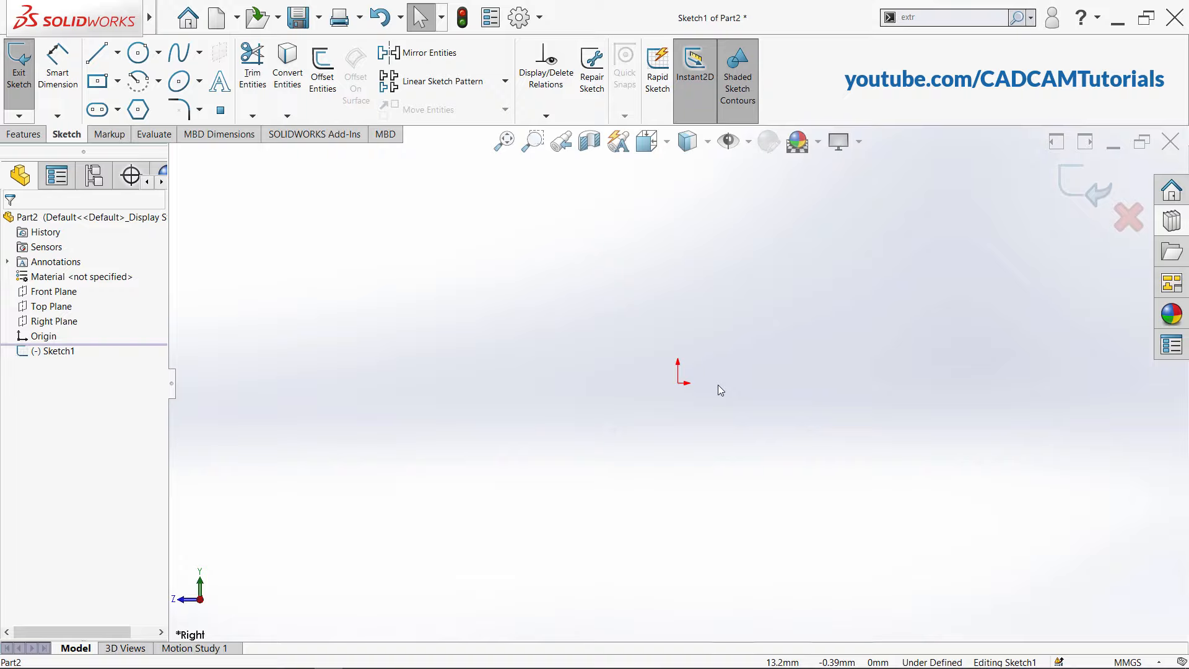
Sketch the bottom, right and top edges of a profile starting at the origin, about 135 mm tall
middle_click_drag(700, 338, 271, 555, "ctrl")
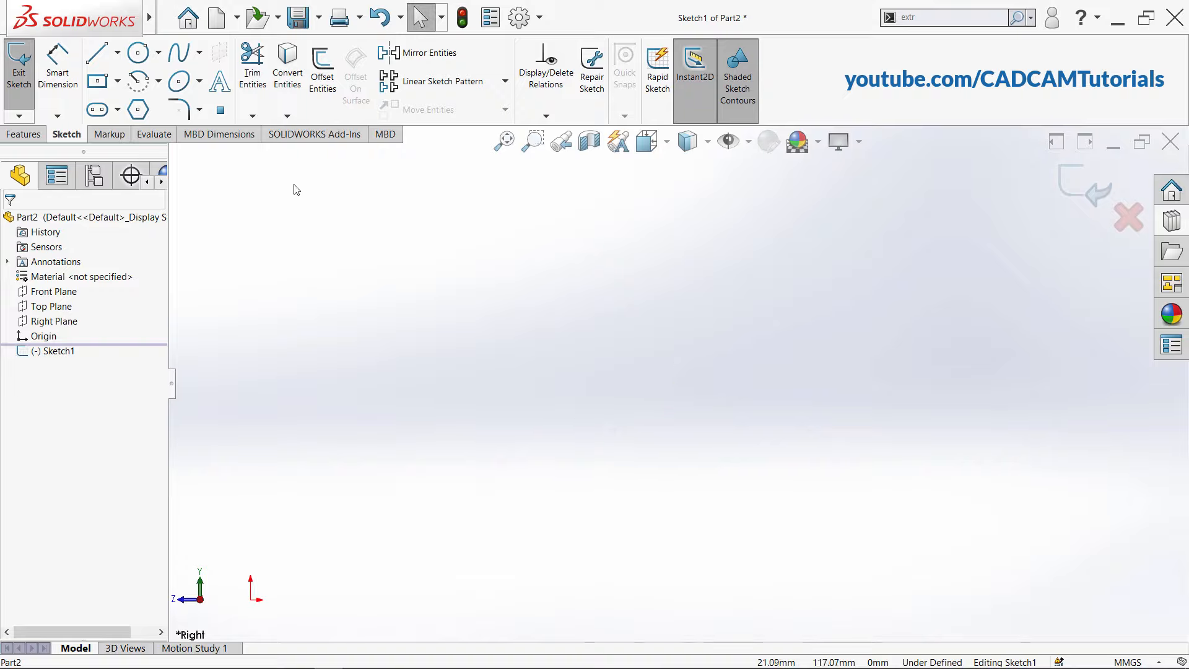
left_click(94, 57)
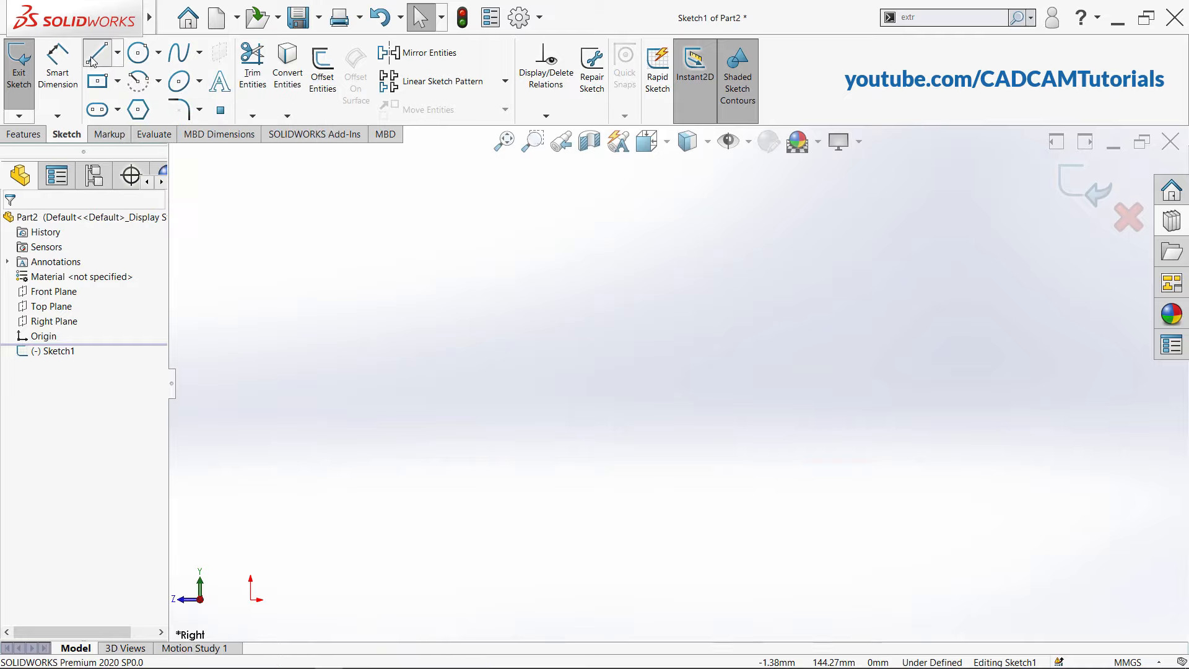
left_click(250, 600)
left_click(503, 599)
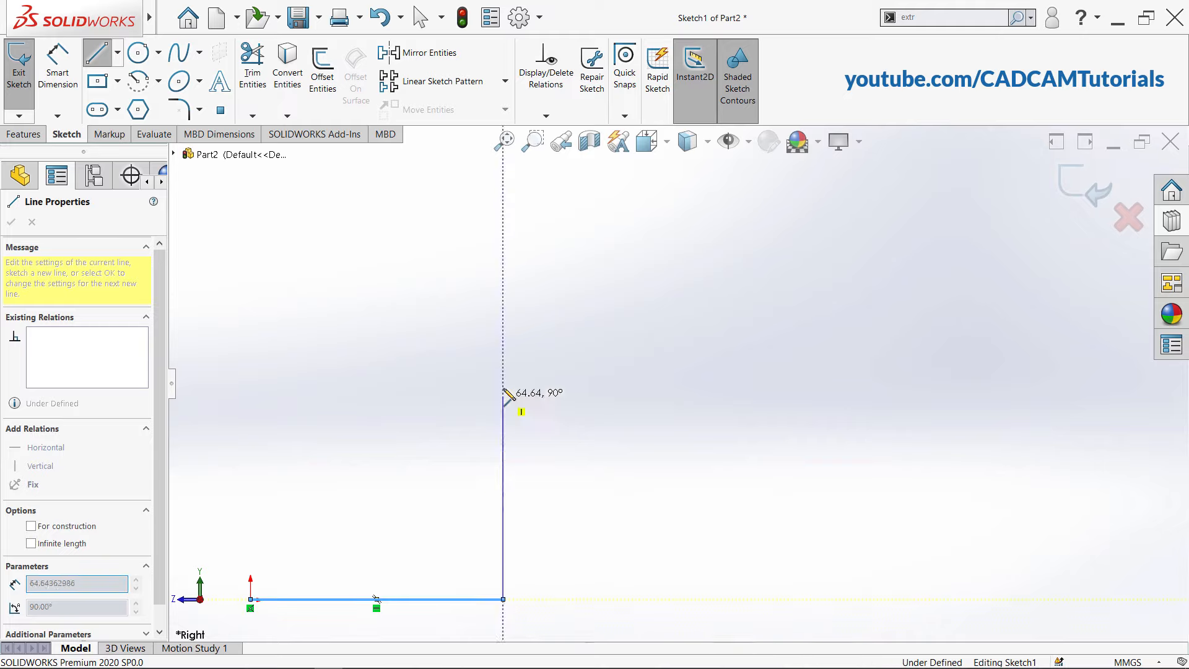
left_click(503, 178)
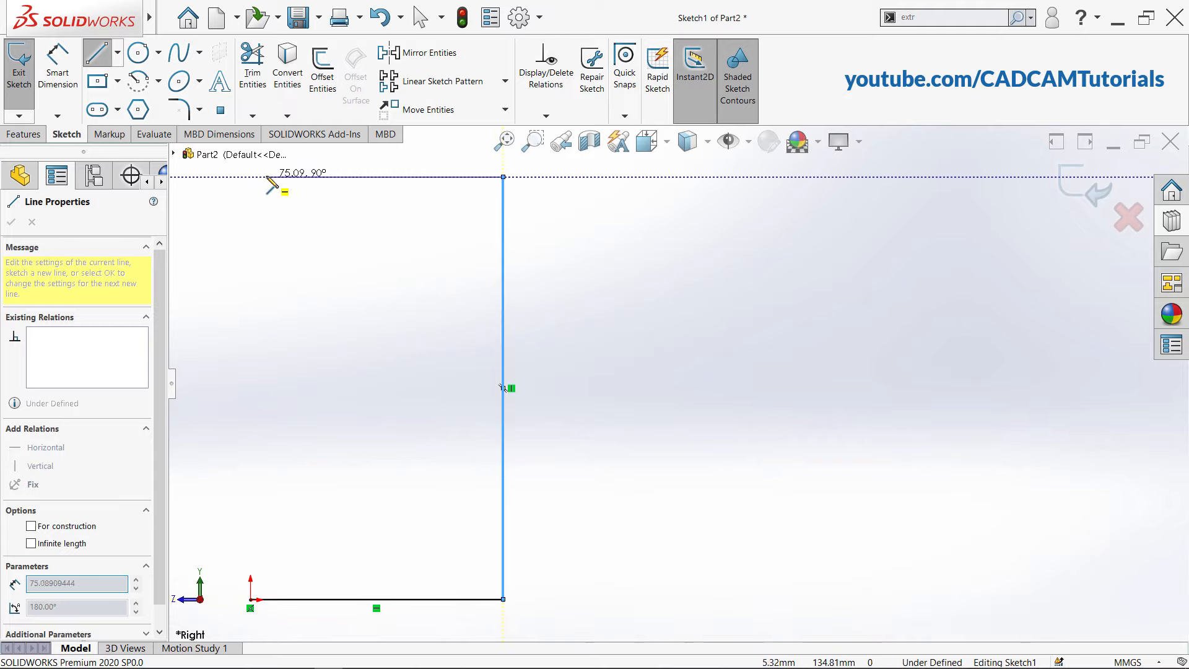
left_click(250, 177)
Continue the profile down its open left side with two rectangular notches about 65 mm deep, separated by prongs aligned with the origin
left_click(250, 215)
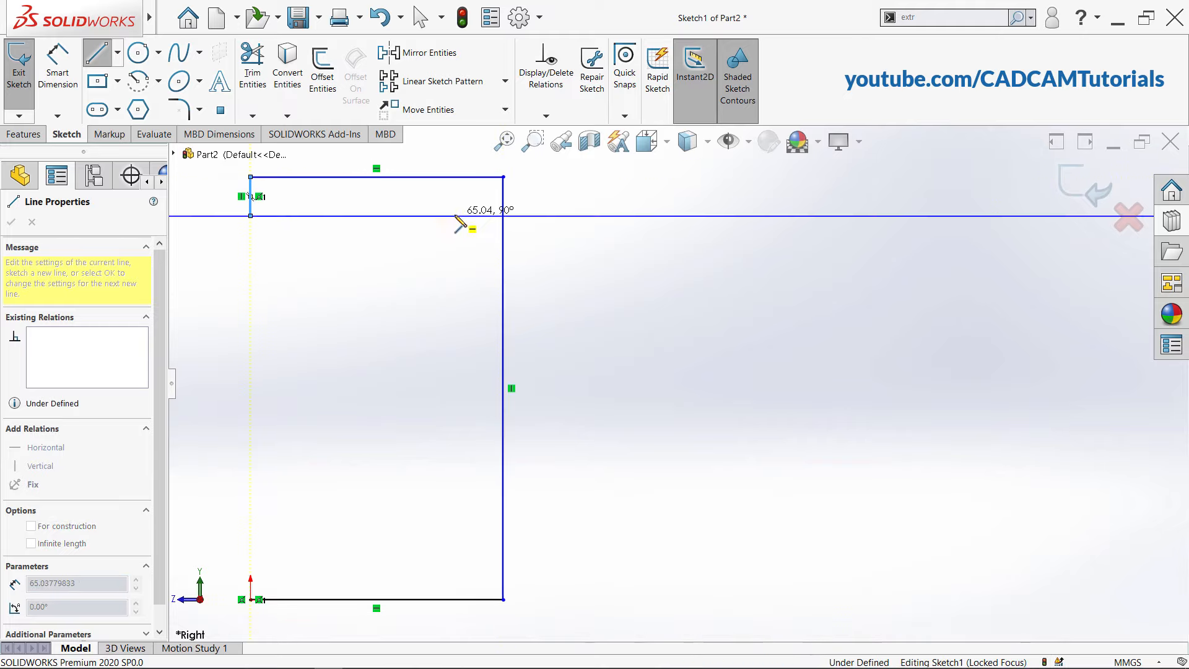
left_click(455, 216)
left_click(456, 294)
left_click(250, 294)
left_click(250, 337)
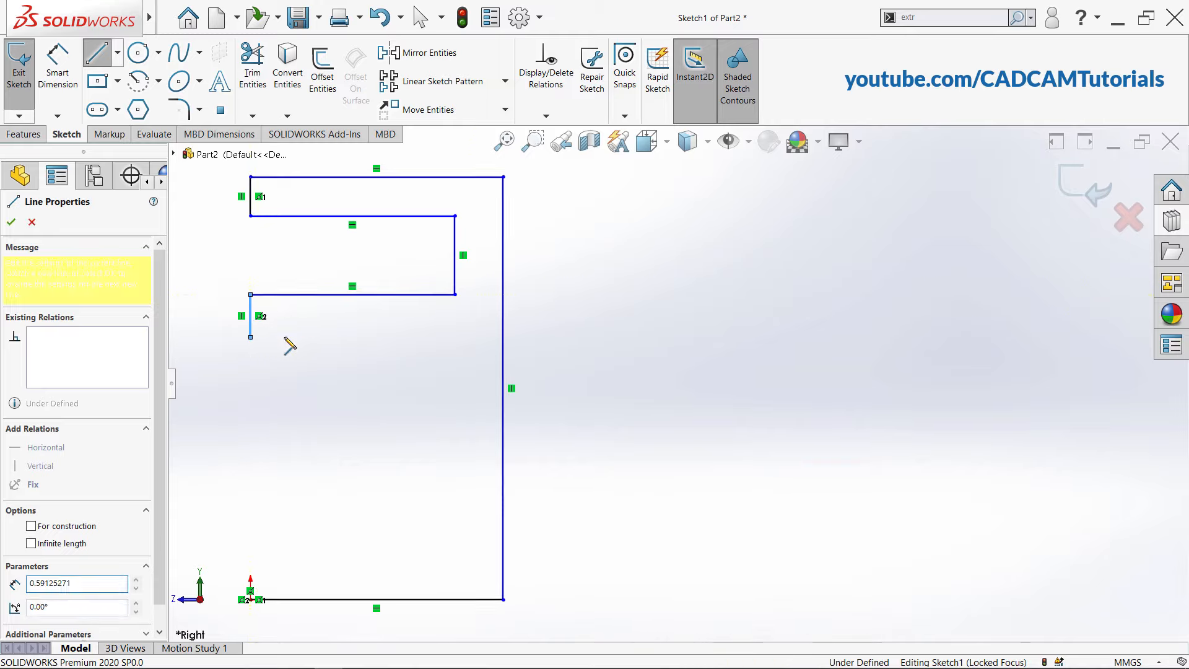
left_click(456, 337)
left_click(455, 439)
left_click(251, 439)
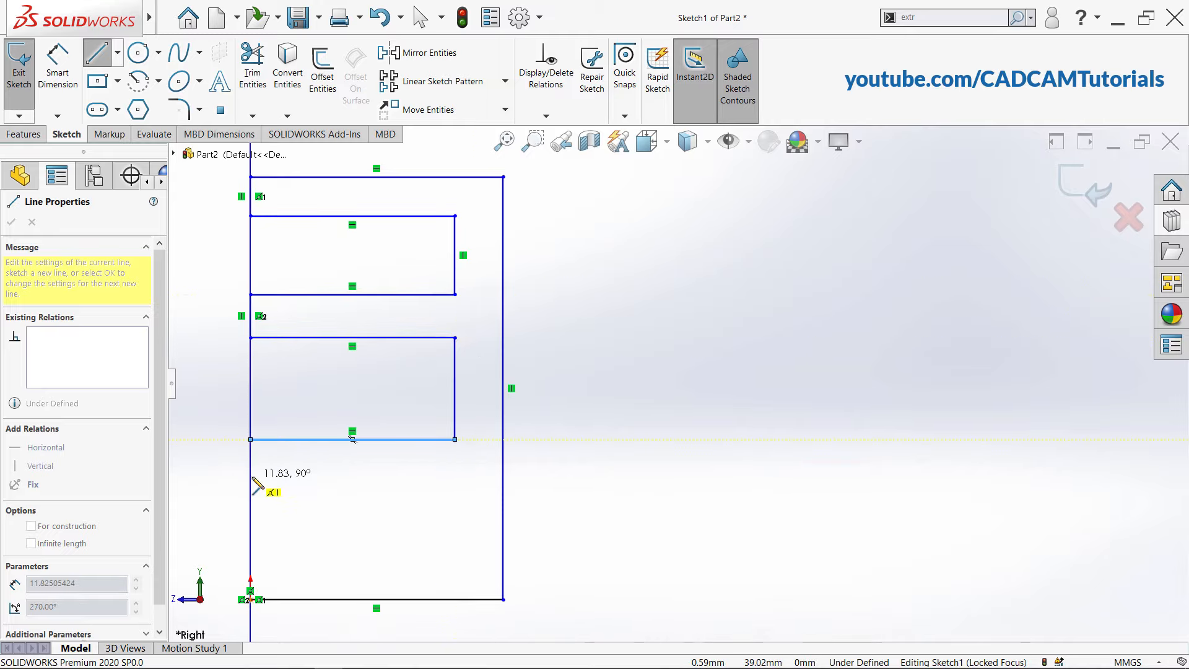
Add a third rectangular notch of the same depth below the others and close the four-pronged profile at the origin
left_click(250, 484)
left_click(455, 484)
left_click(456, 558)
left_click(251, 558)
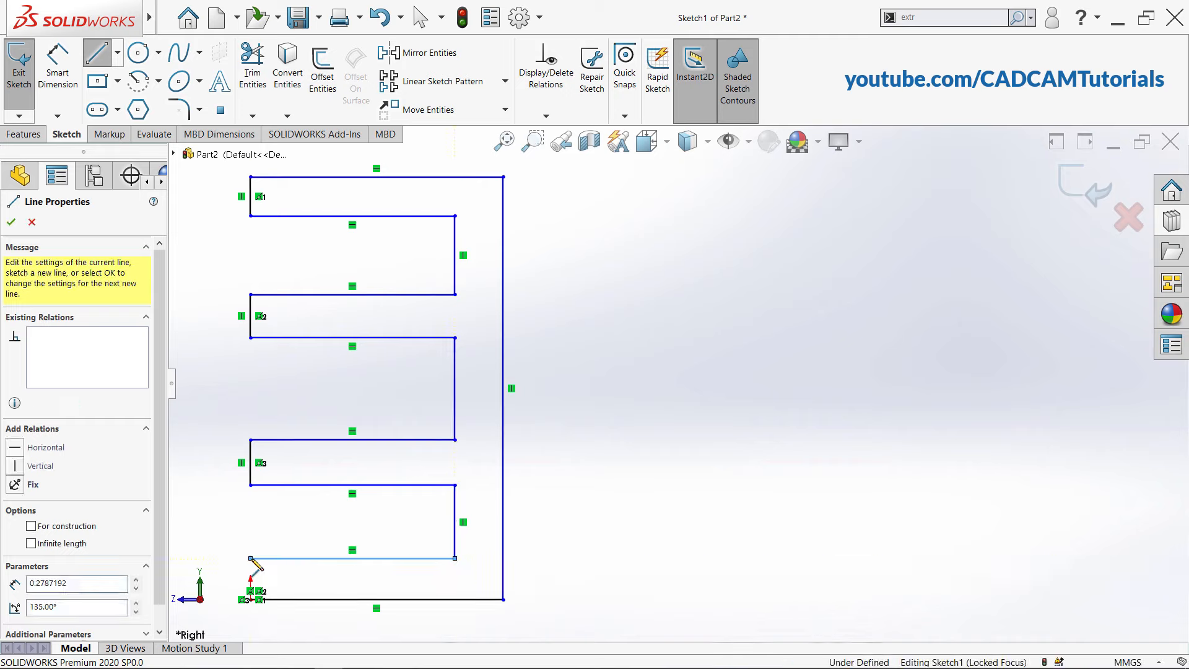
left_click(250, 599)
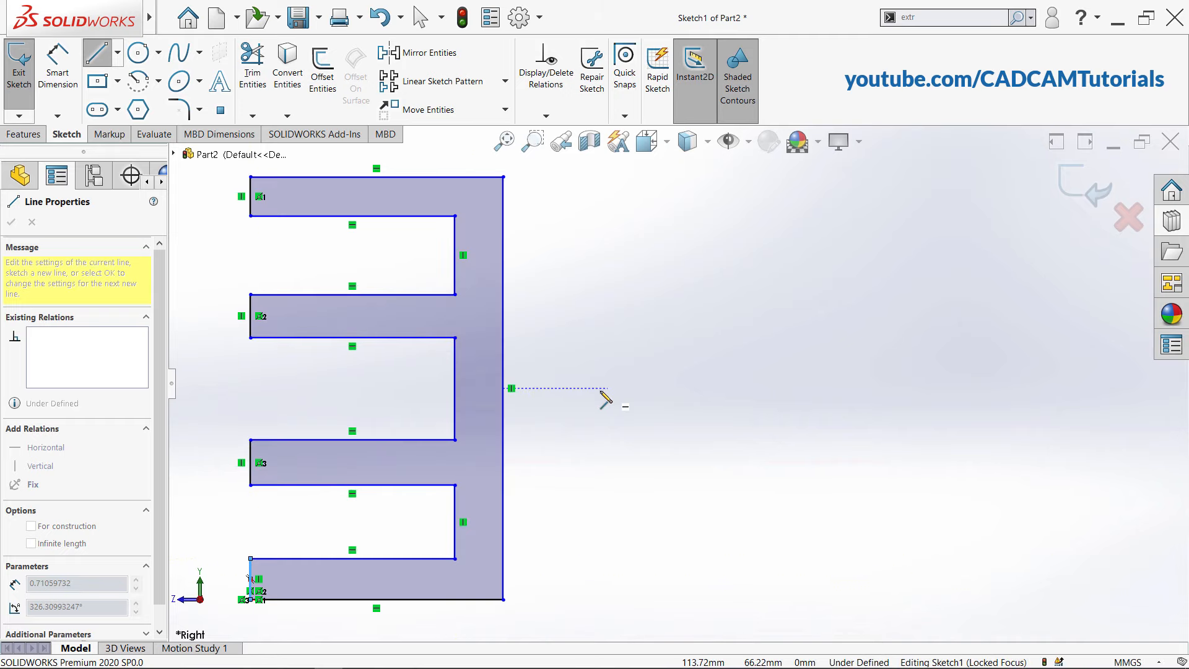
Finish the four-pronged profile sketch and extrude it 100 mm using the Mid Plane end condition
right_click(611, 286)
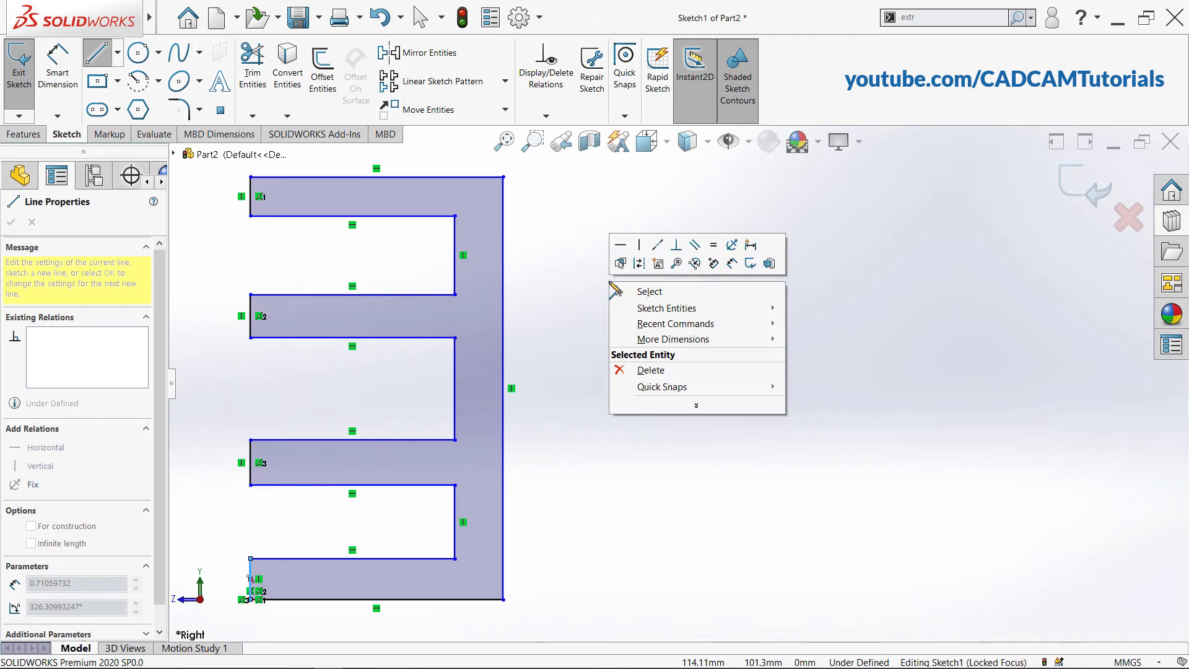
left_click(752, 268)
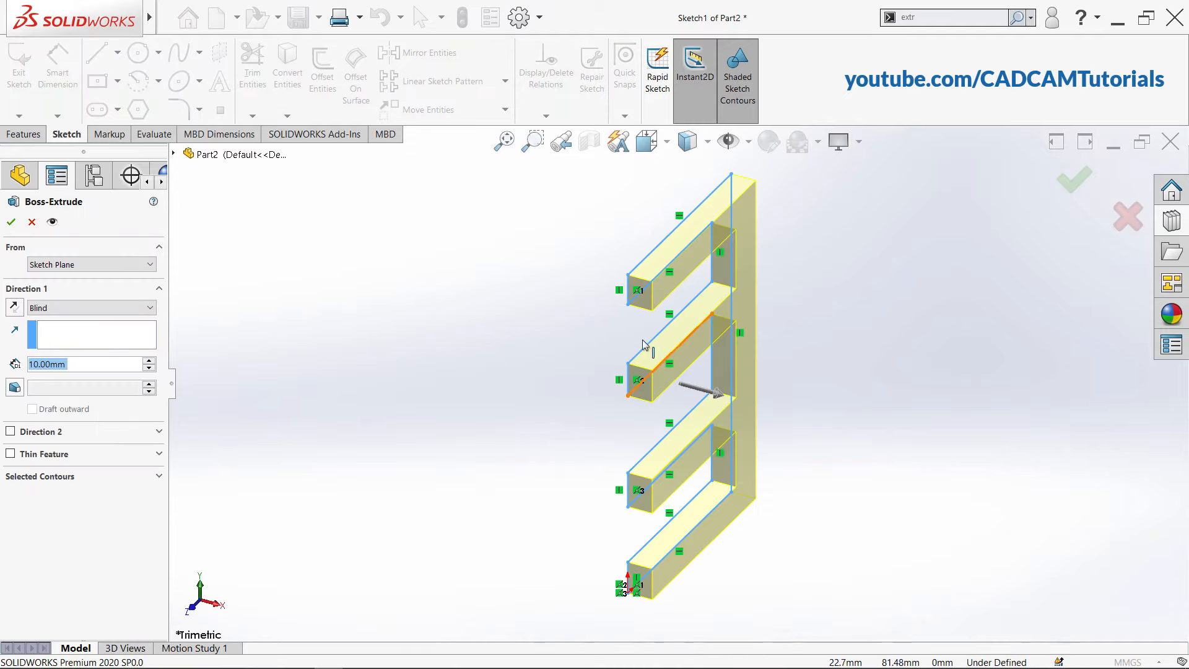
left_click(95, 306)
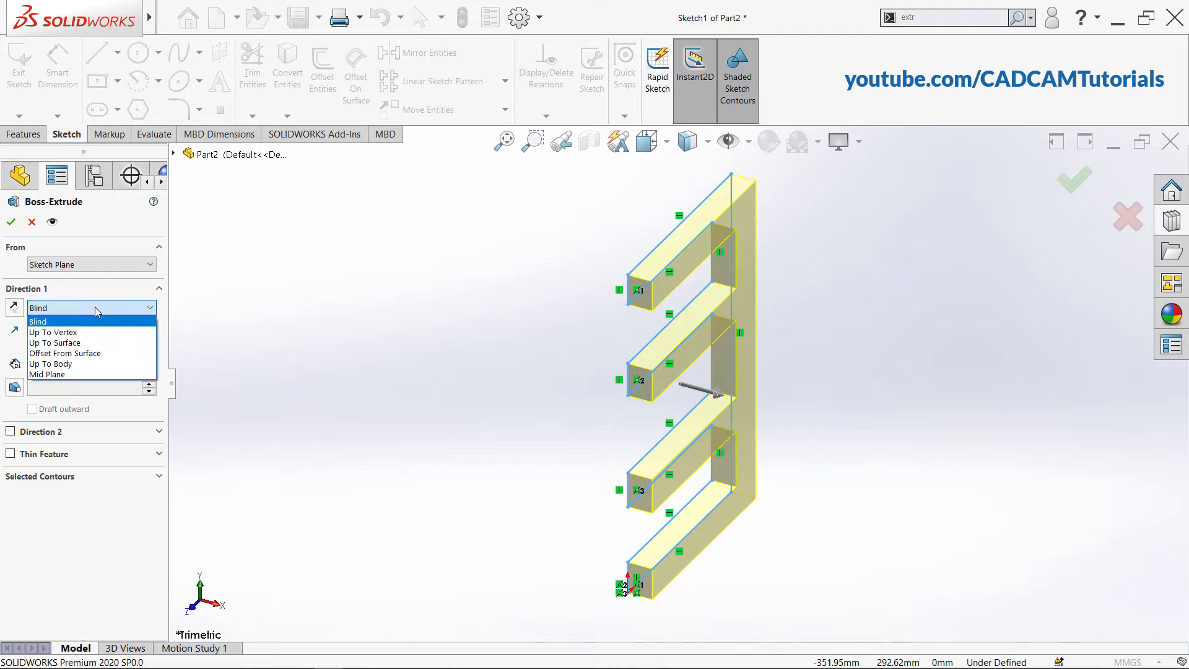
left_click(61, 375)
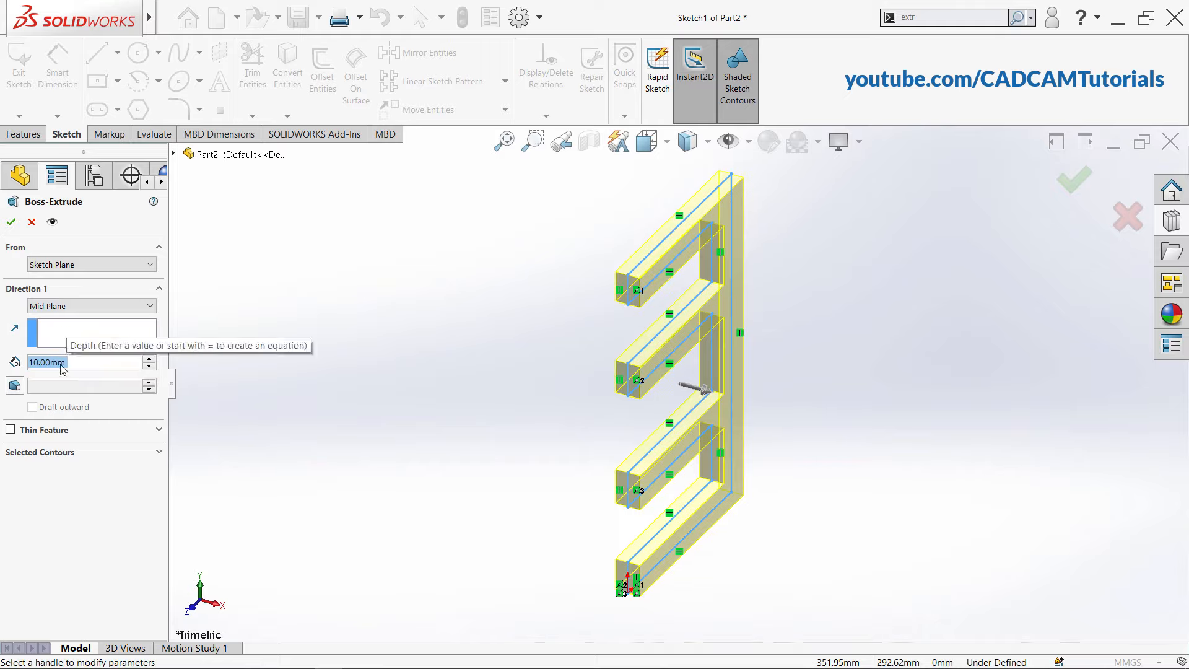
type("100")
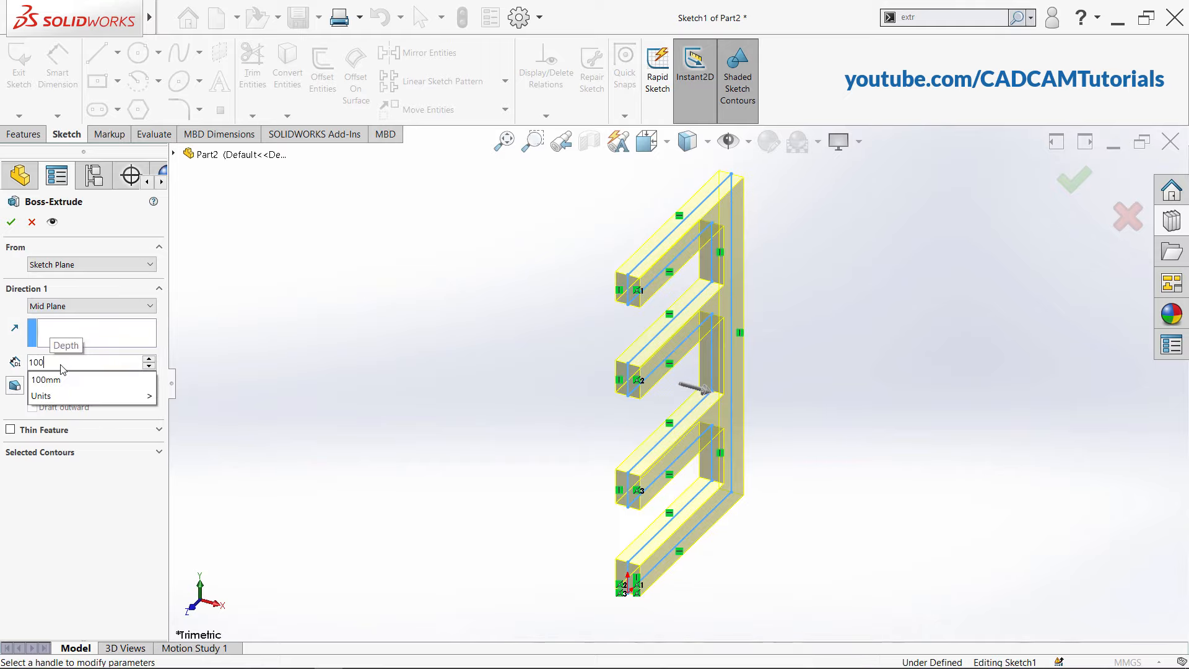
key("Return")
middle_click_drag(526, 295, 791, 308)
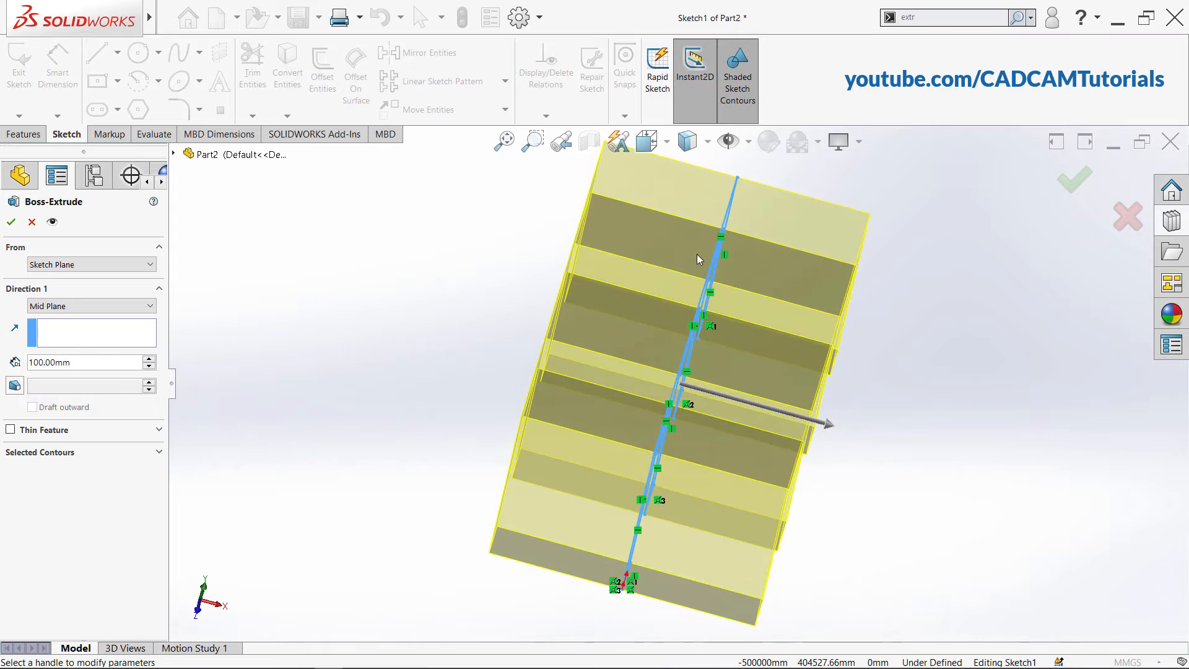
middle_click_drag(464, 436, 427, 374)
left_click(12, 222)
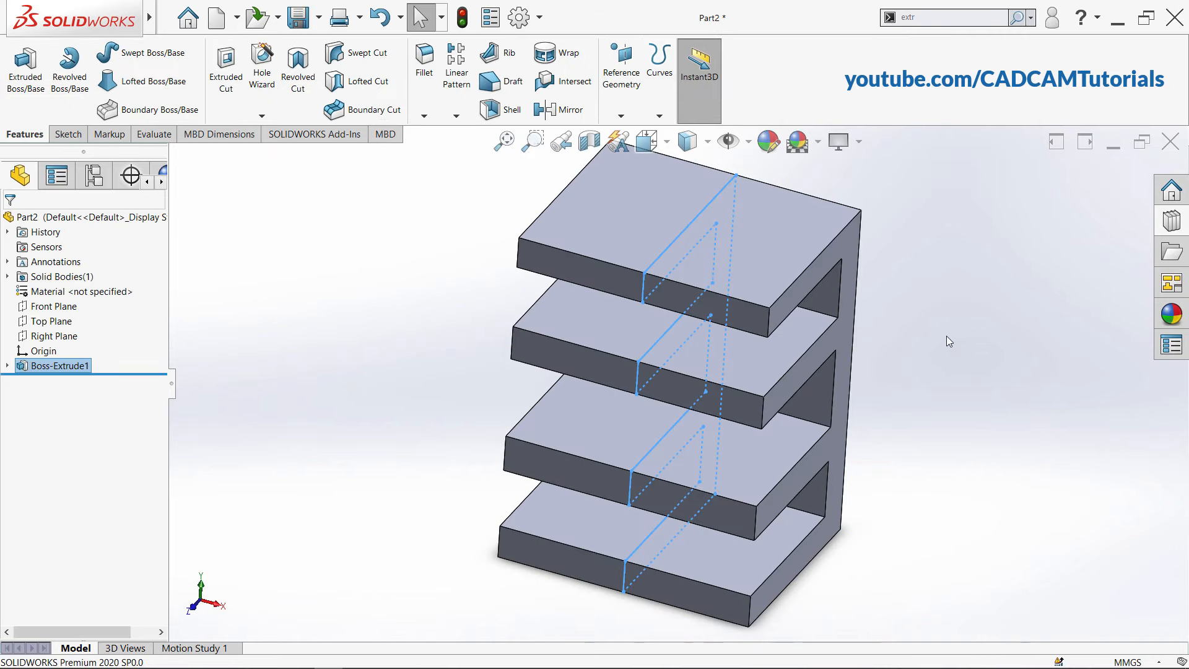
Start an Extruded Cut on the part's top face and sketch its profile, a circle of about 15.6 mm radius near the face's middle
middle_click_drag(693, 328, 610, 313)
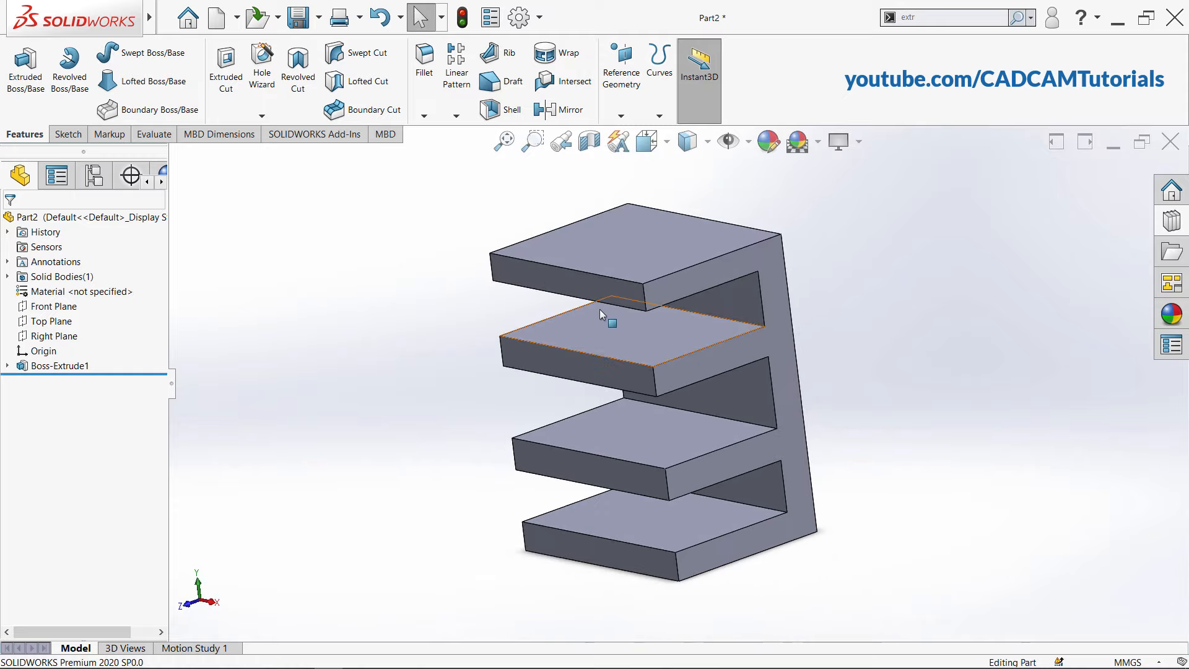
left_click(225, 86)
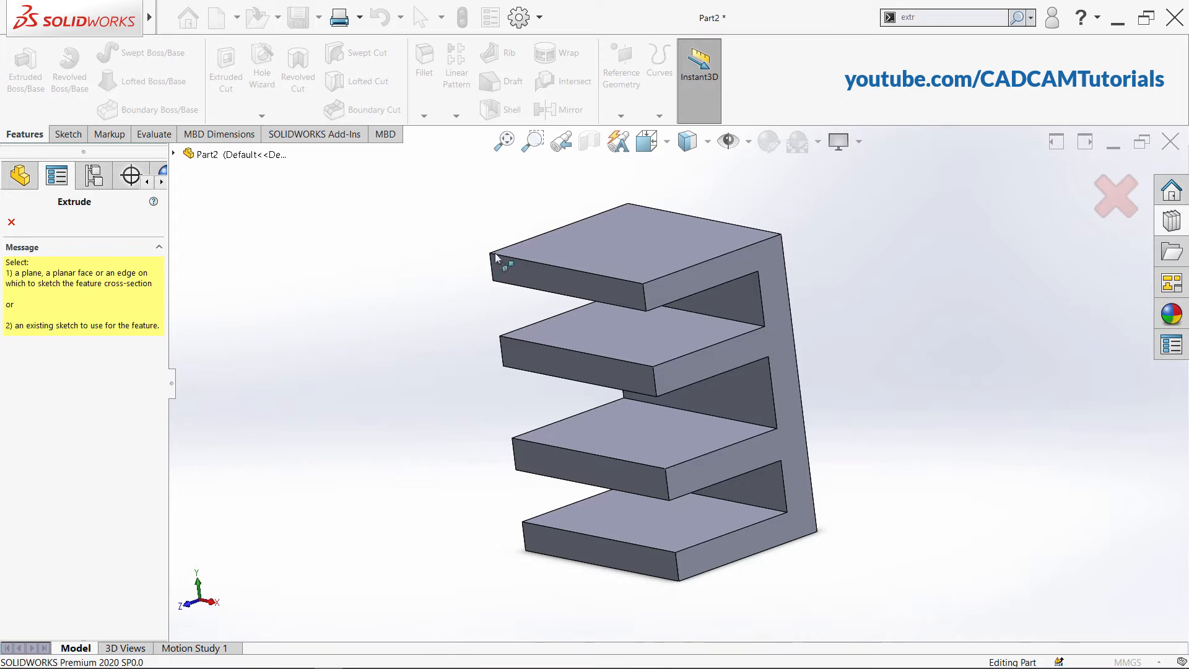
left_click(604, 246)
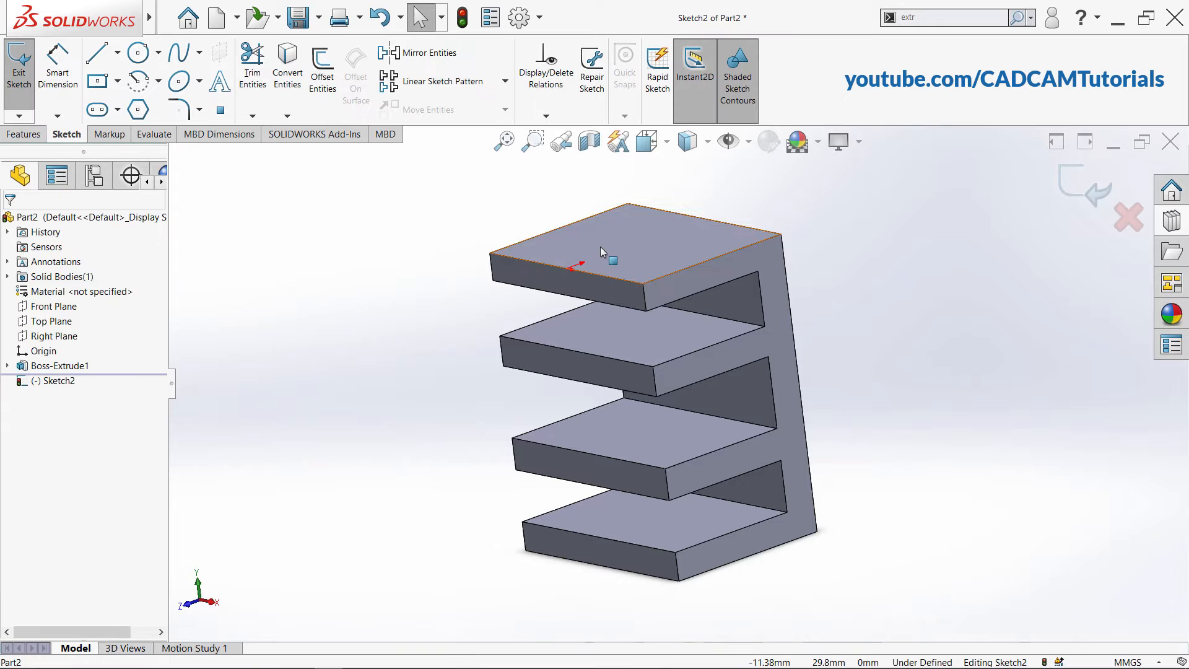
left_click(139, 53)
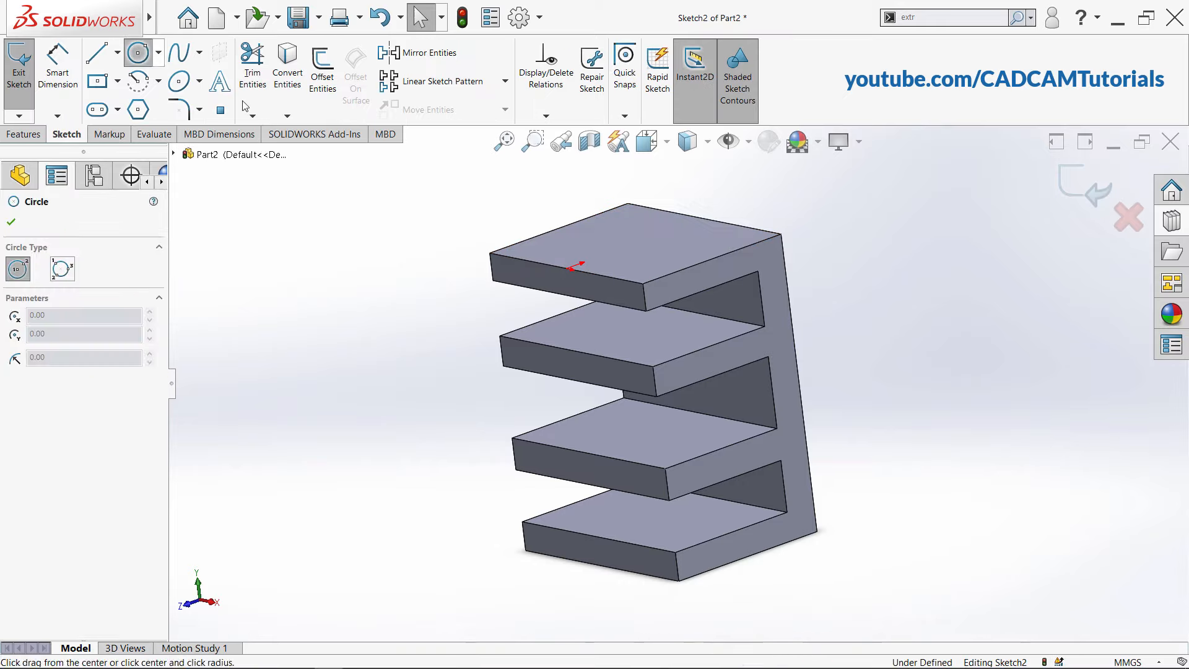
left_click(633, 245)
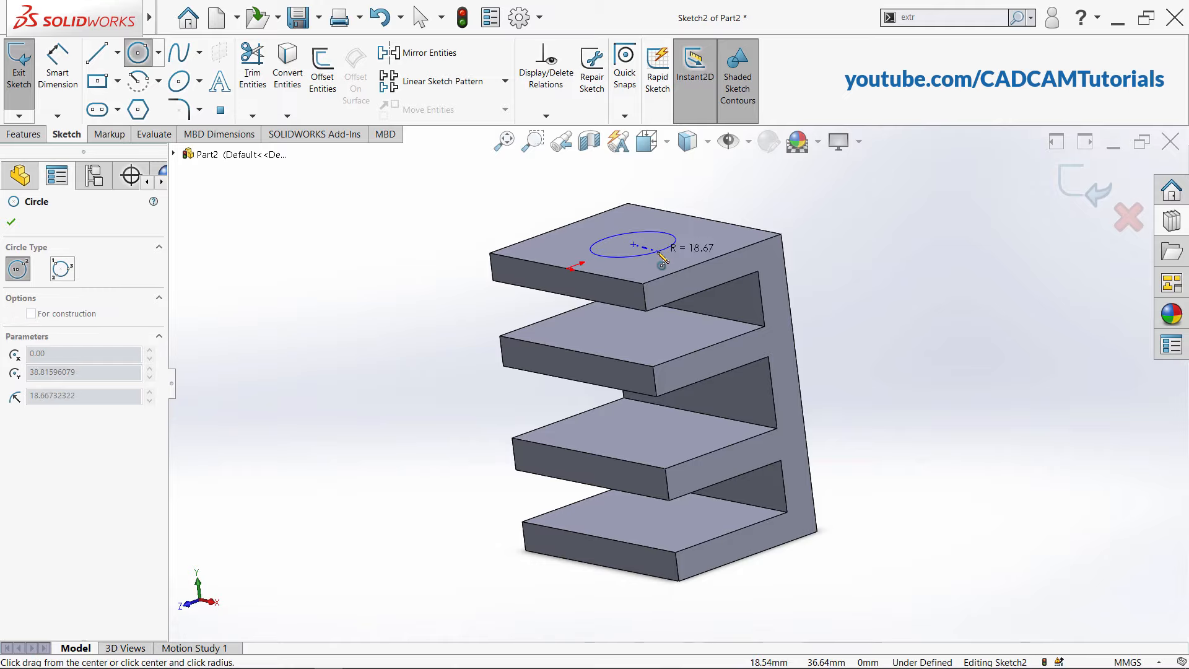
left_click(668, 243)
right_click(423, 224)
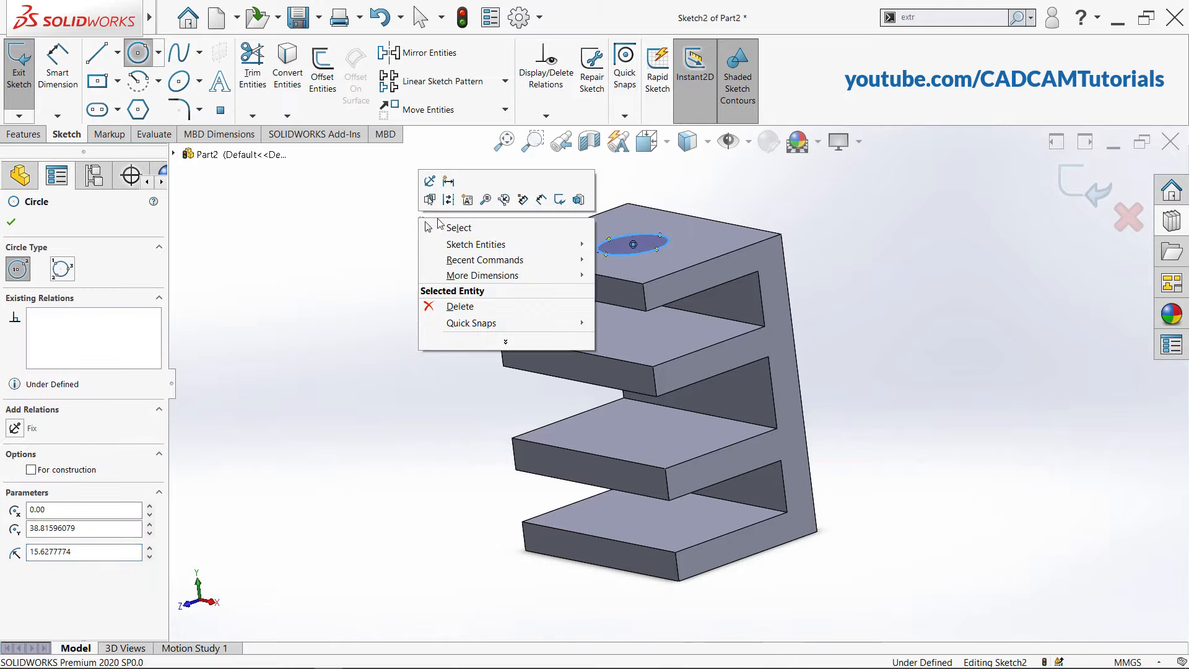
left_click(543, 198)
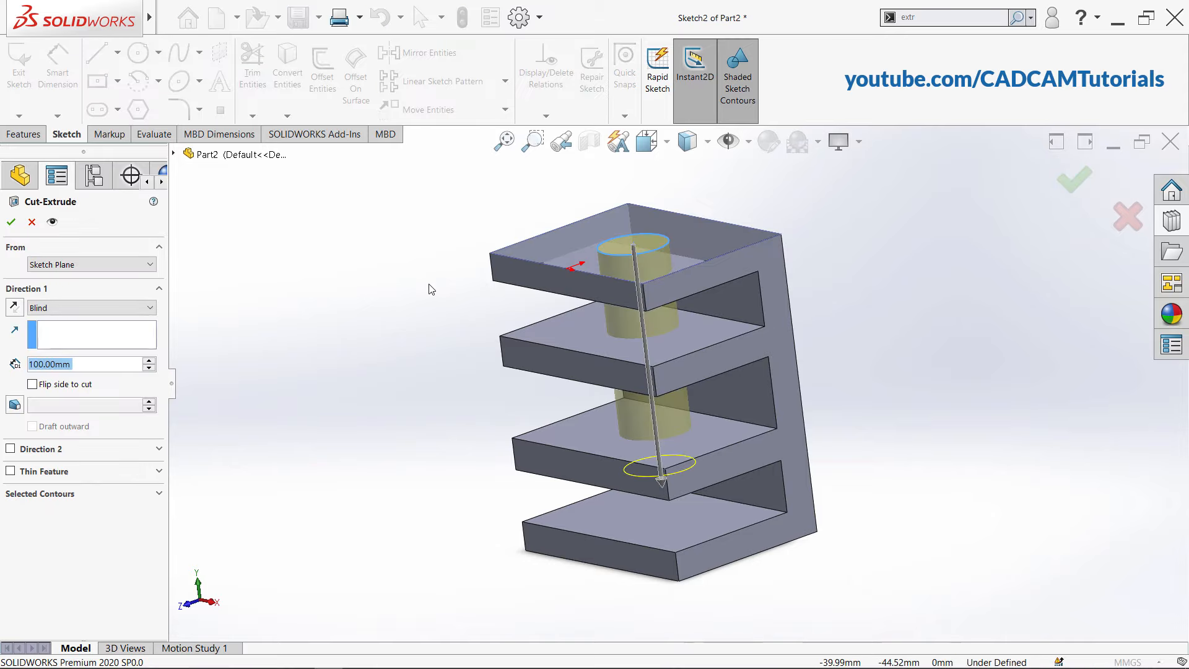
Set the circular cut's end condition to Through All and inspect the preview down through the four prongs
middle_click_drag(431, 289, 396, 322)
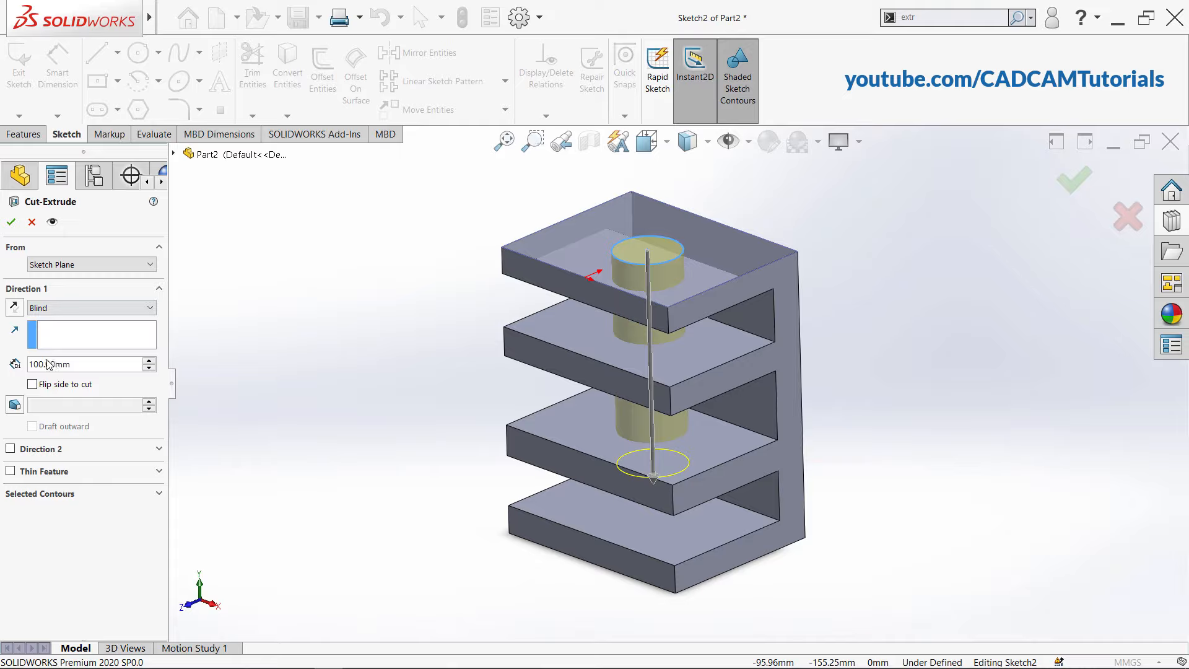
left_click(151, 309)
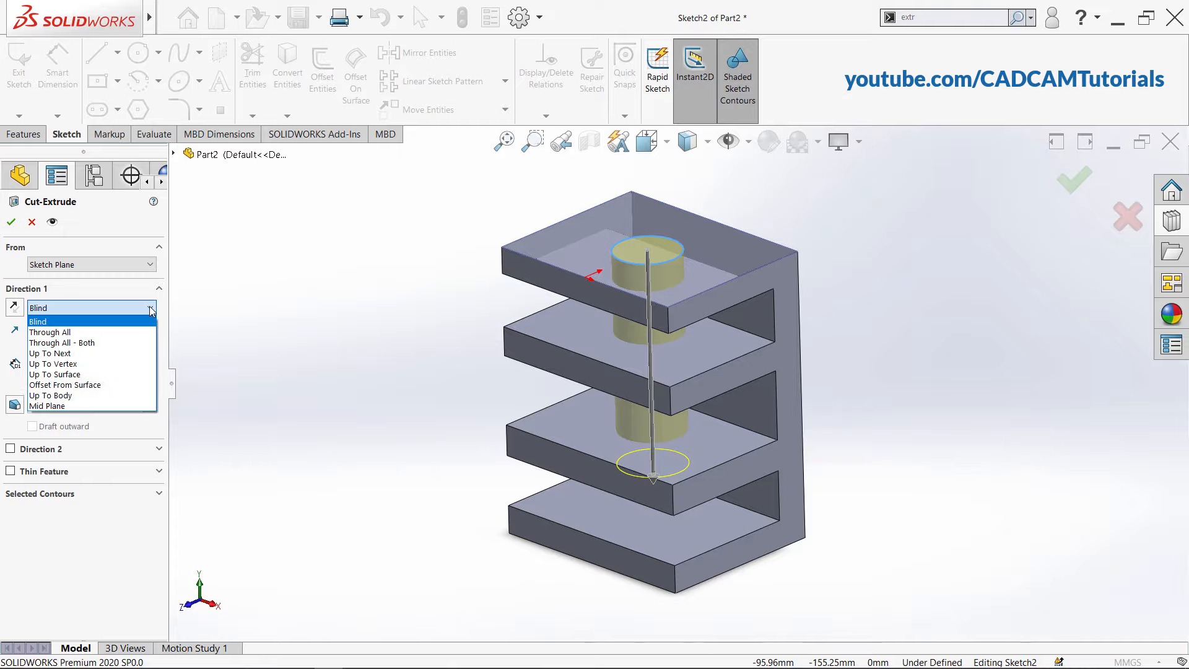
left_click(66, 334)
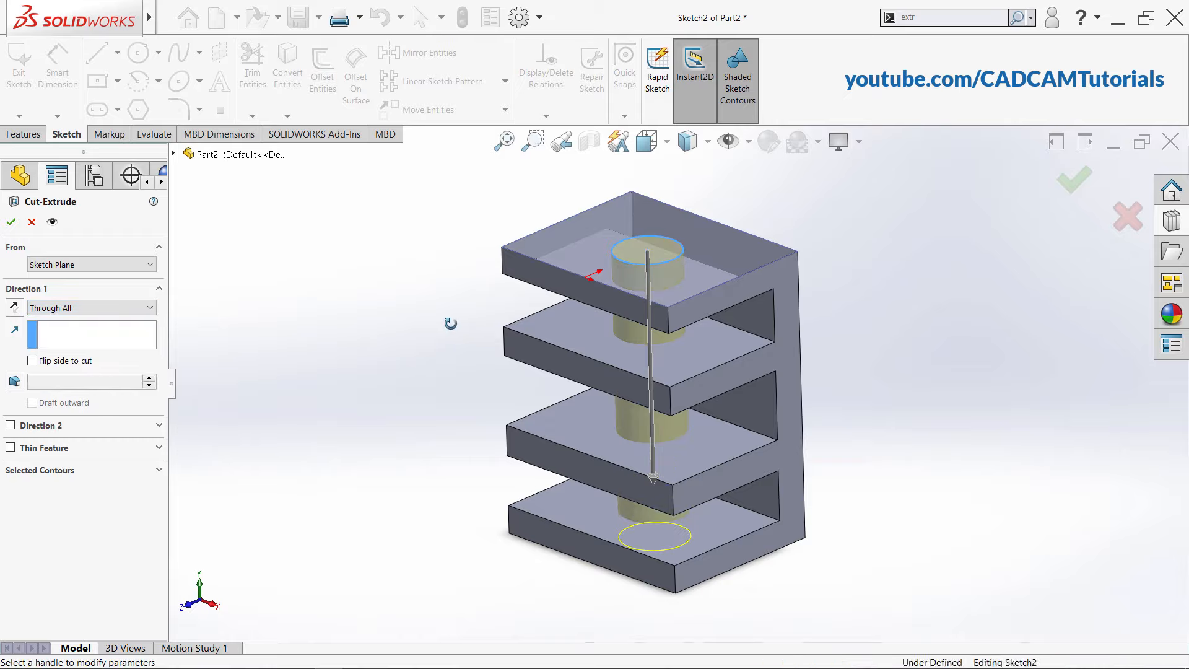
middle_click_drag(451, 324, 423, 248)
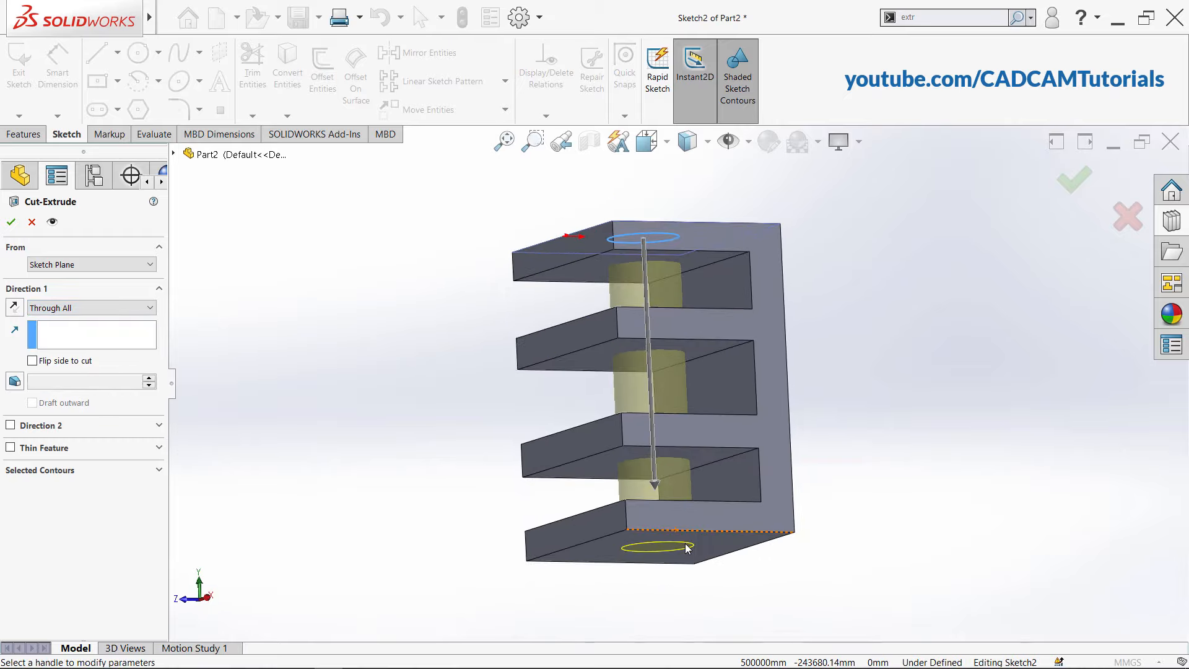
middle_click_drag(245, 388, 266, 448)
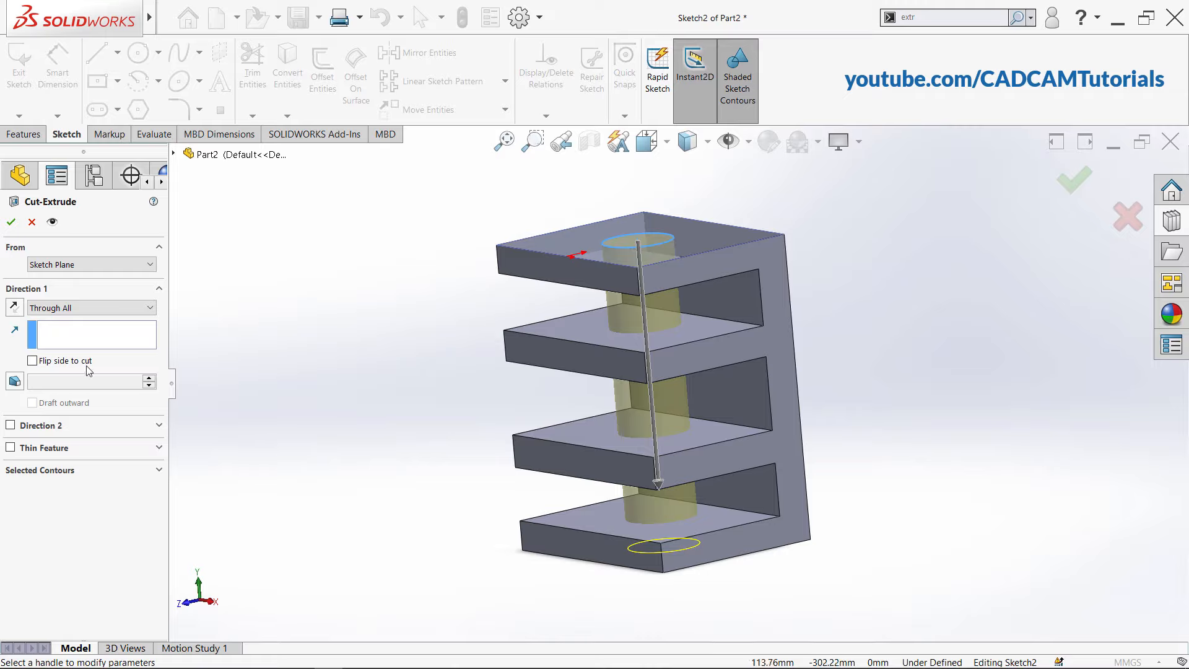
Switch the cut's end condition to Through All - Both and fit the preview of both directions in view
left_click(69, 310)
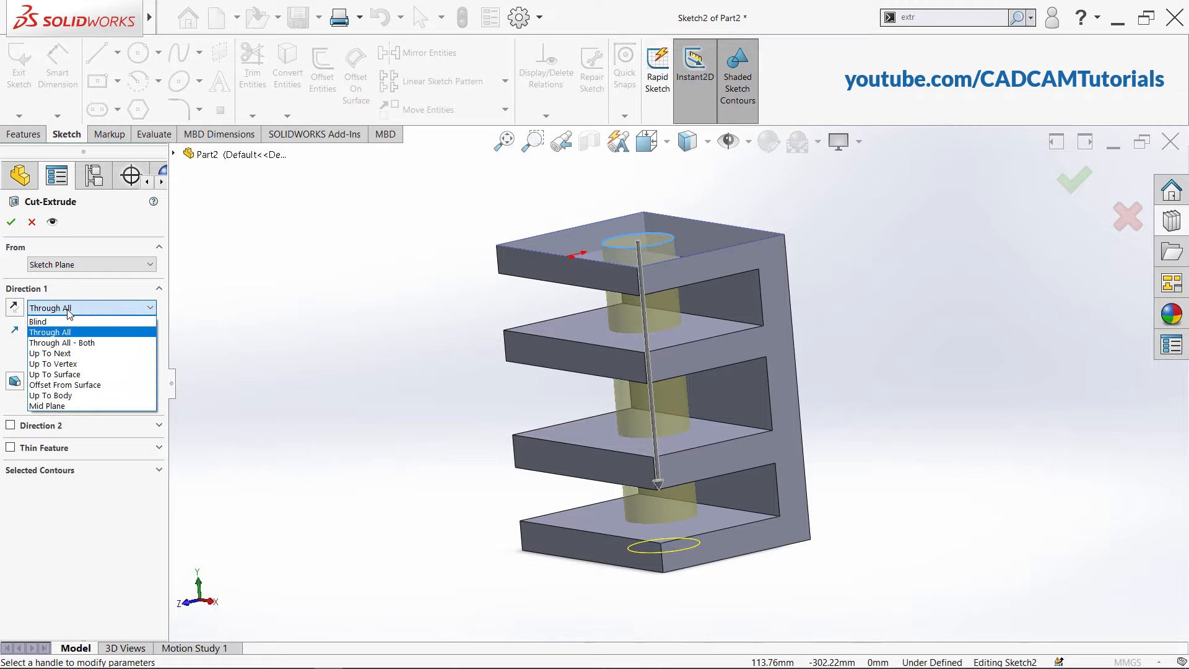
left_click(87, 345)
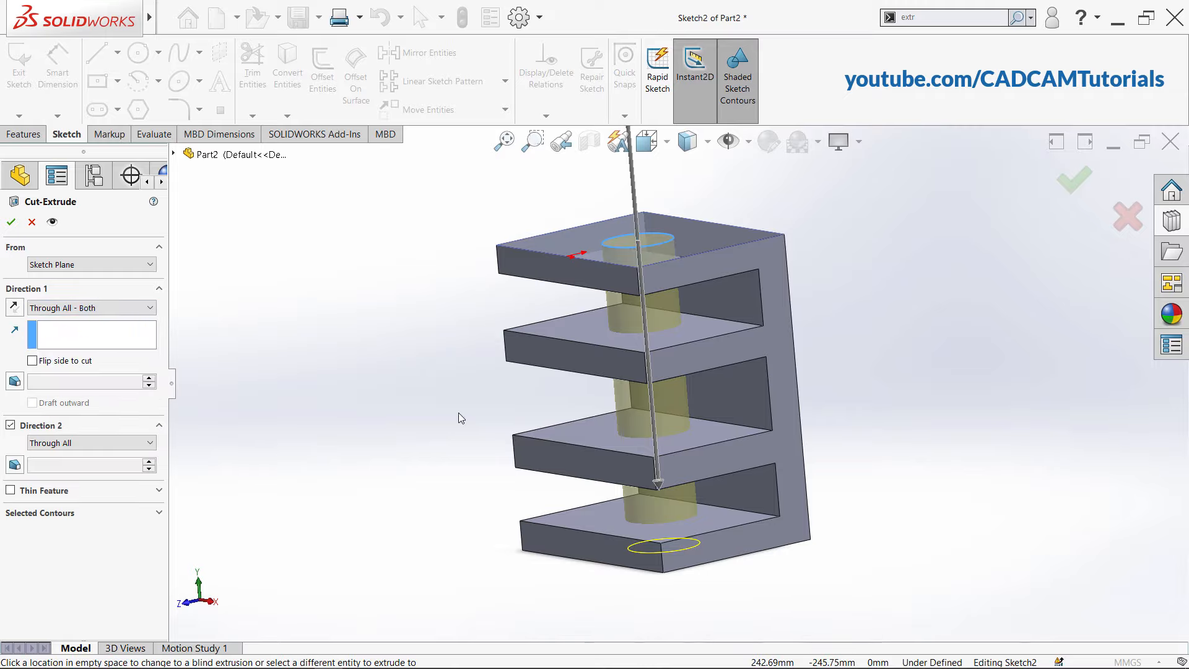
key("f")
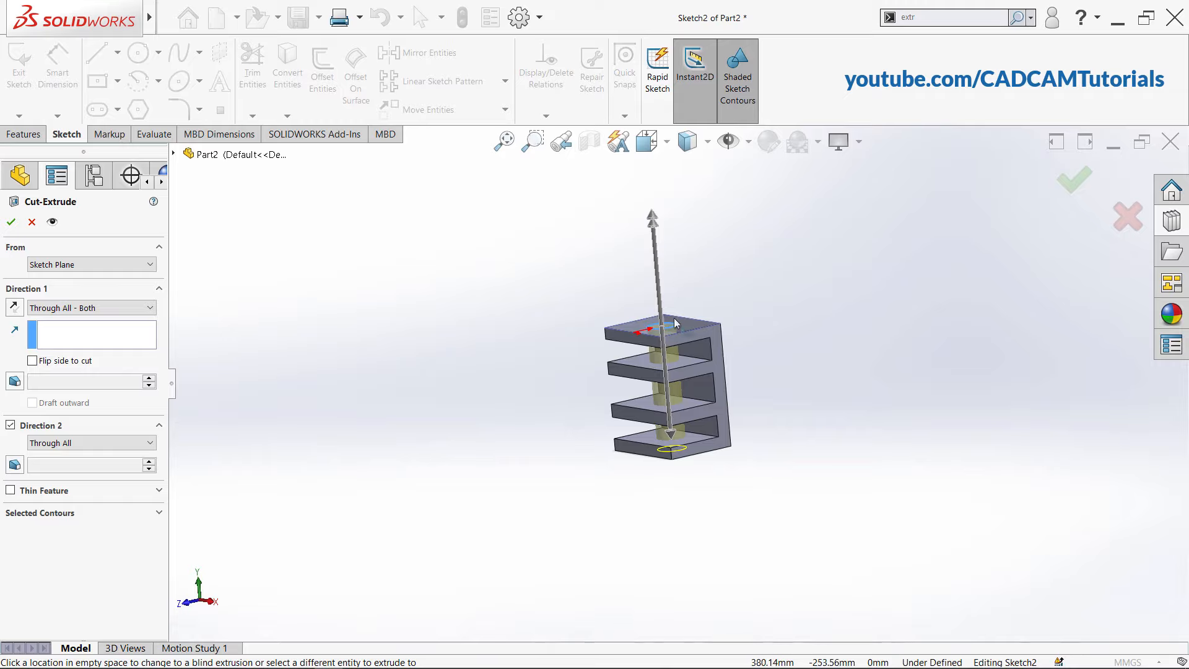
Set the cut's first direction to Up To Next, inspect the preview through the top prong, and disable Direction 2
left_click(86, 307)
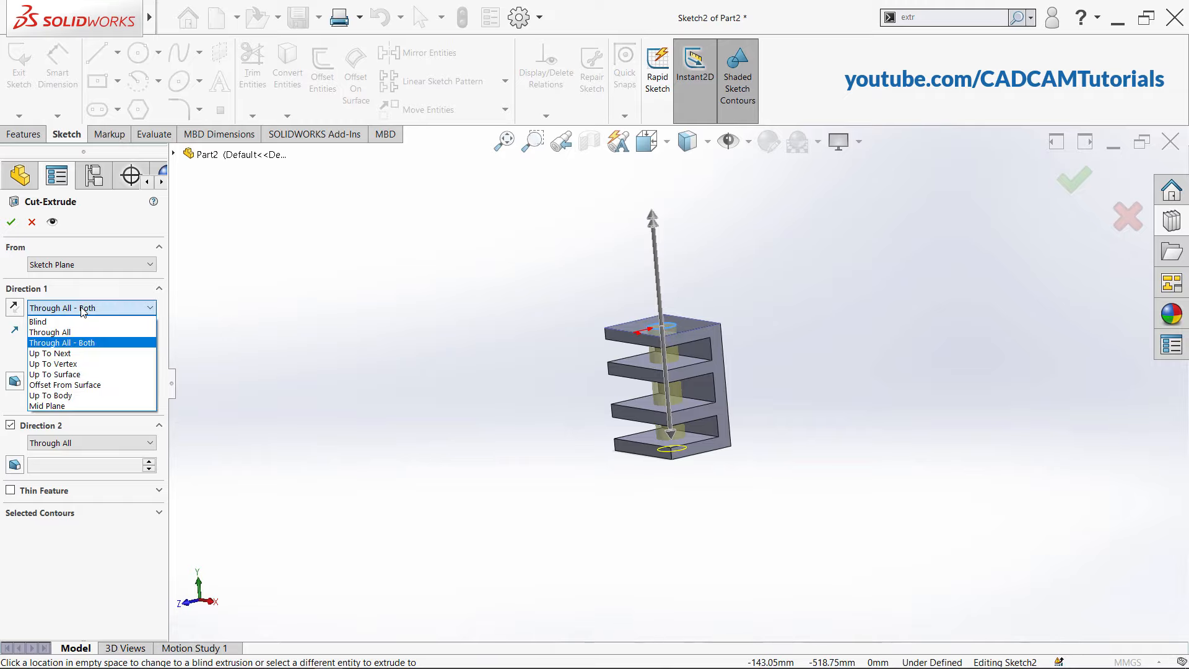
left_click(72, 354)
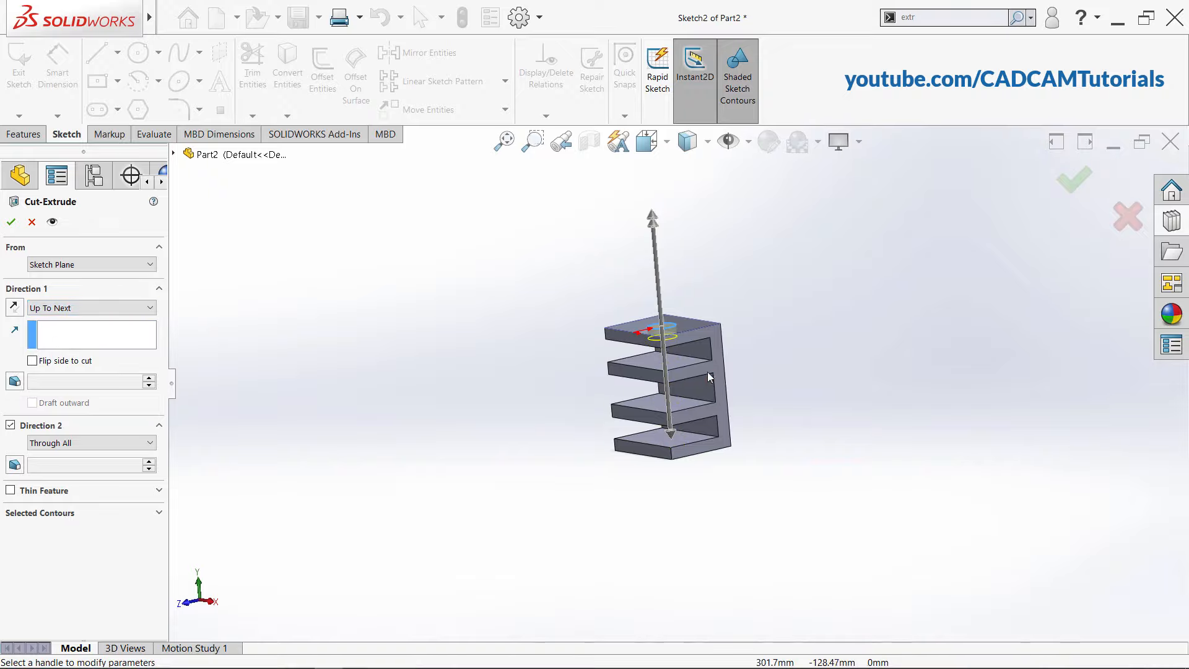
scroll(677, 306, "up", 5)
scroll(680, 336, "down", 6)
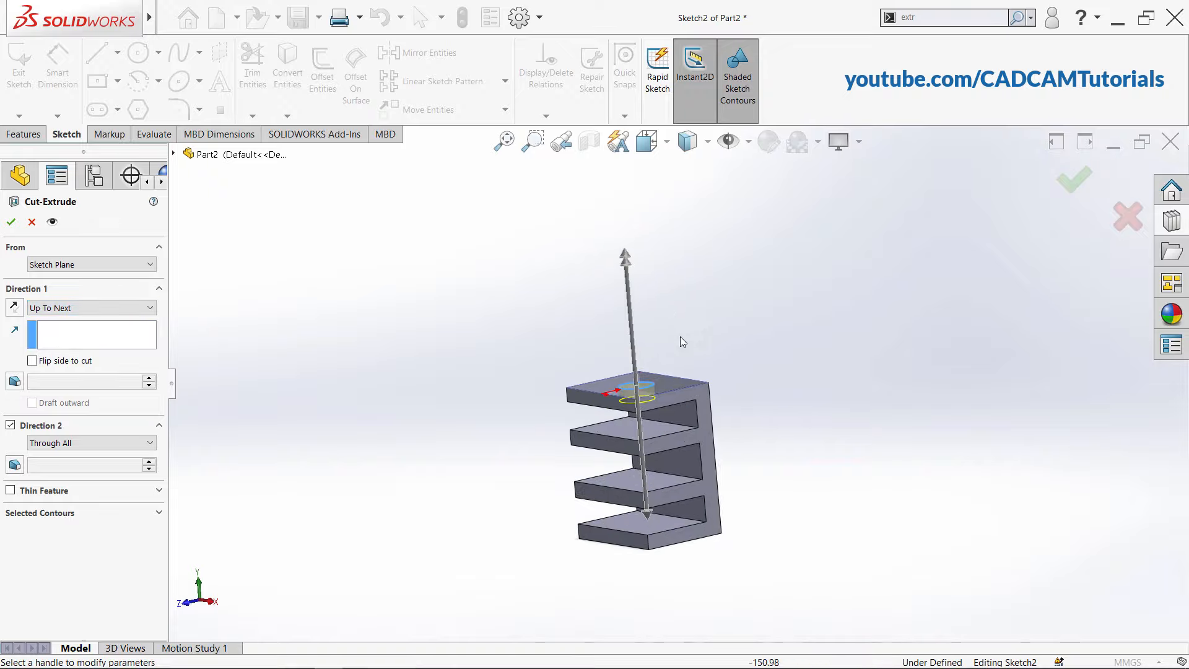
scroll(639, 415, "down", 6)
scroll(761, 414, "down", 2)
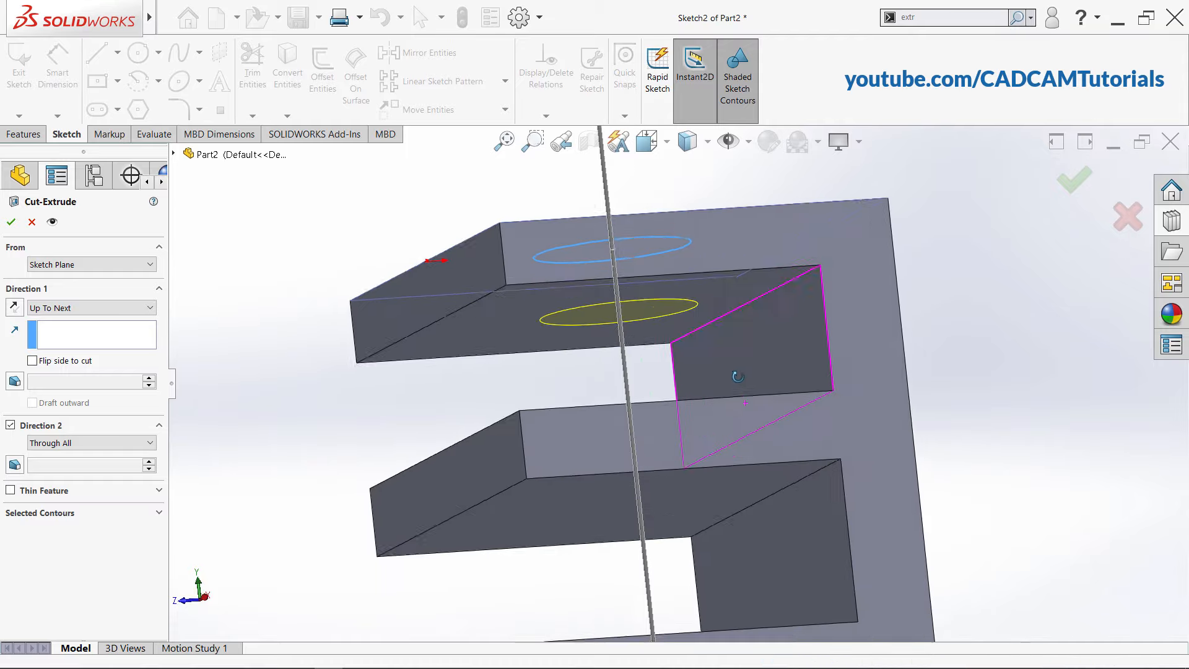
middle_click_drag(738, 376, 741, 380)
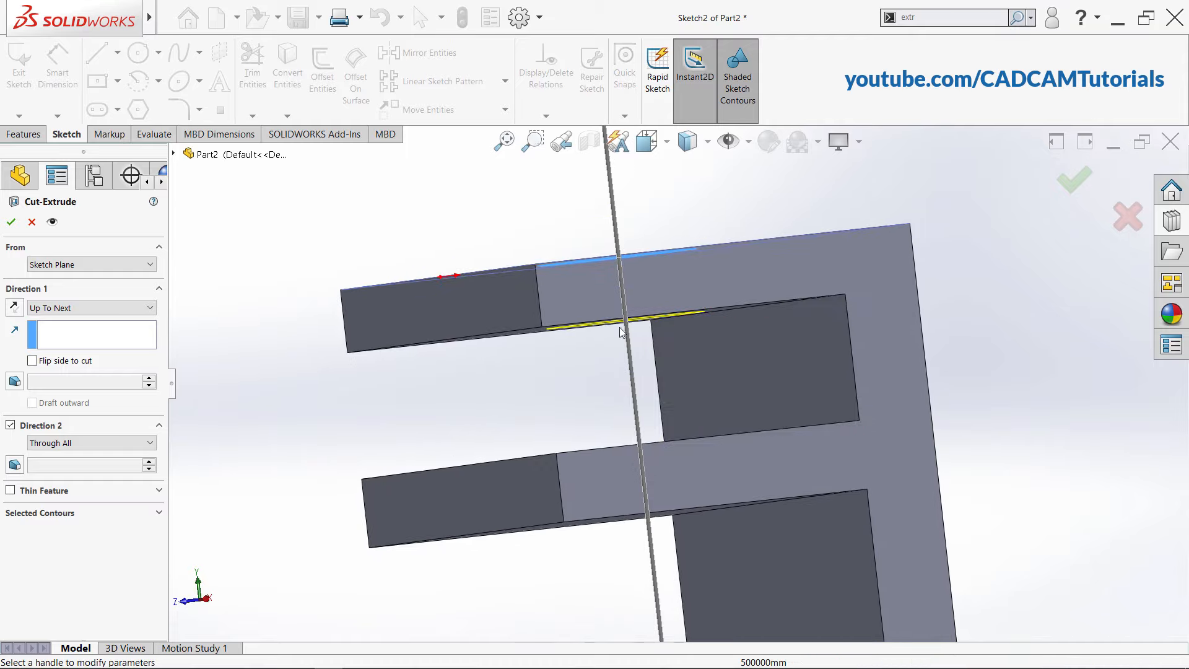
middle_click_drag(620, 327, 629, 380)
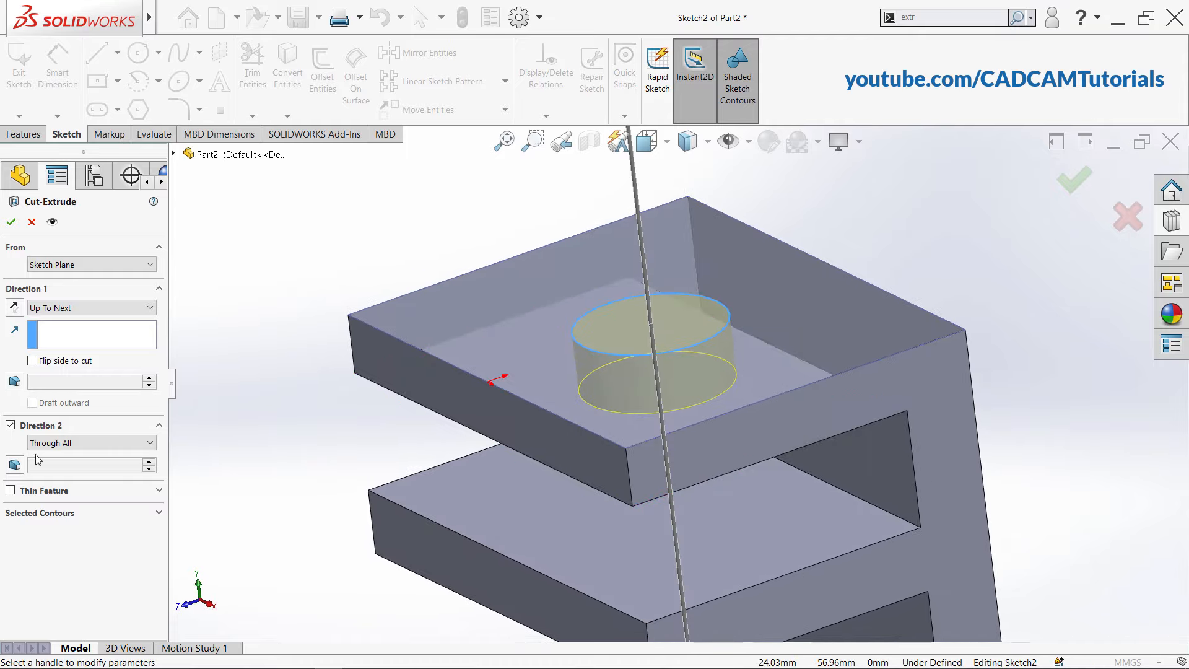
left_click(11, 425)
scroll(542, 397, "up", 5)
middle_click_drag(543, 396, 535, 344)
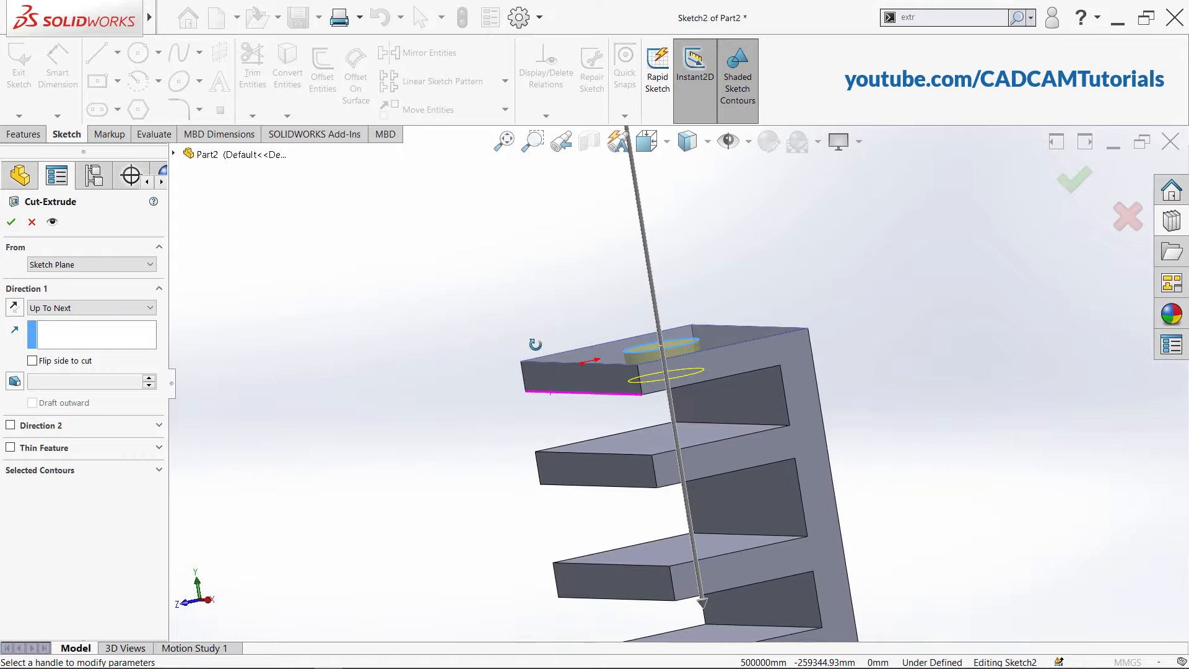
Set the cut's end condition to Up To Vertex, ending at the upper front corner of the third prong from the top
left_click(76, 308)
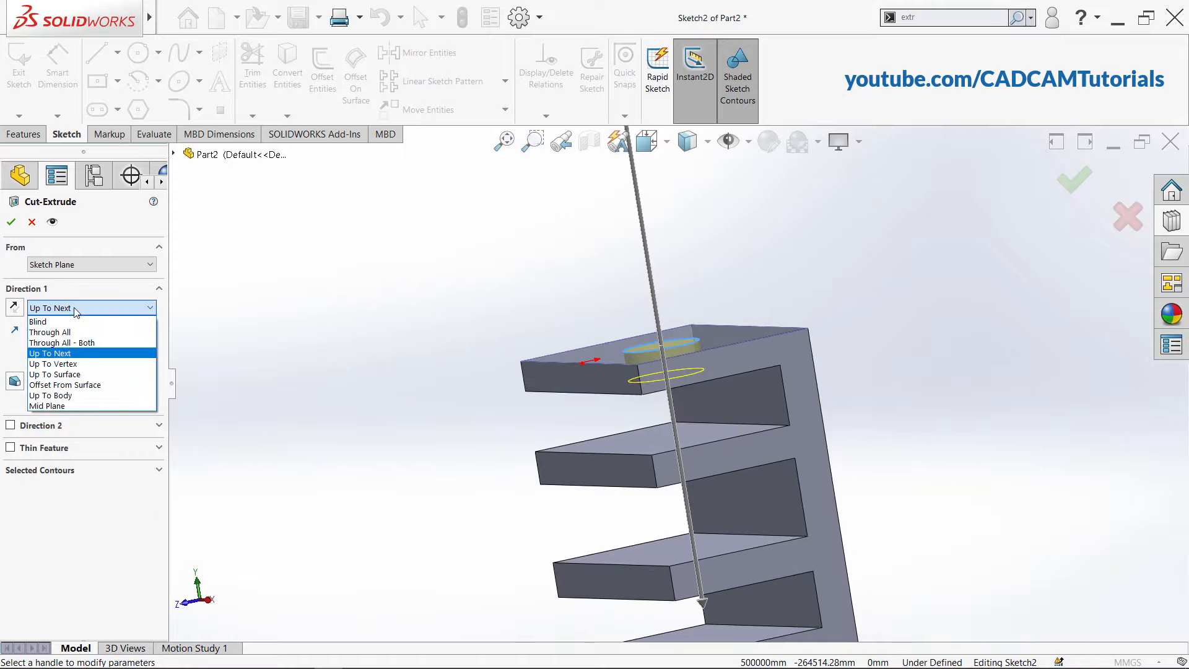
left_click(62, 365)
scroll(457, 311, "down", 2)
scroll(457, 312, "up", 3)
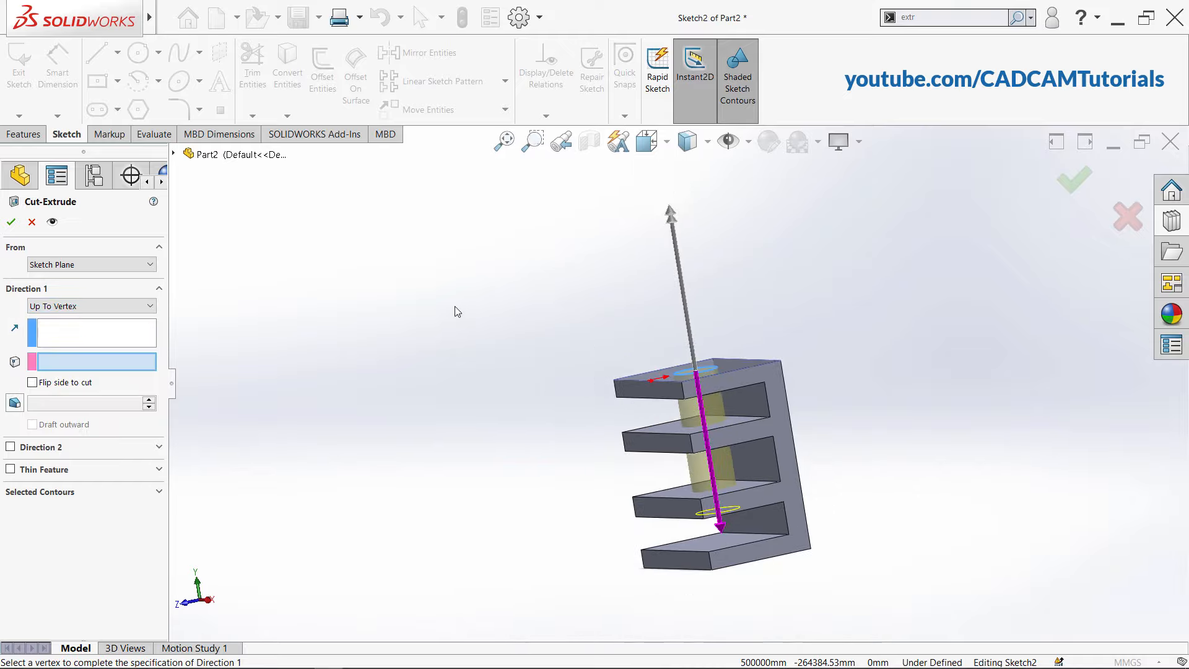
scroll(784, 526, "down", 2)
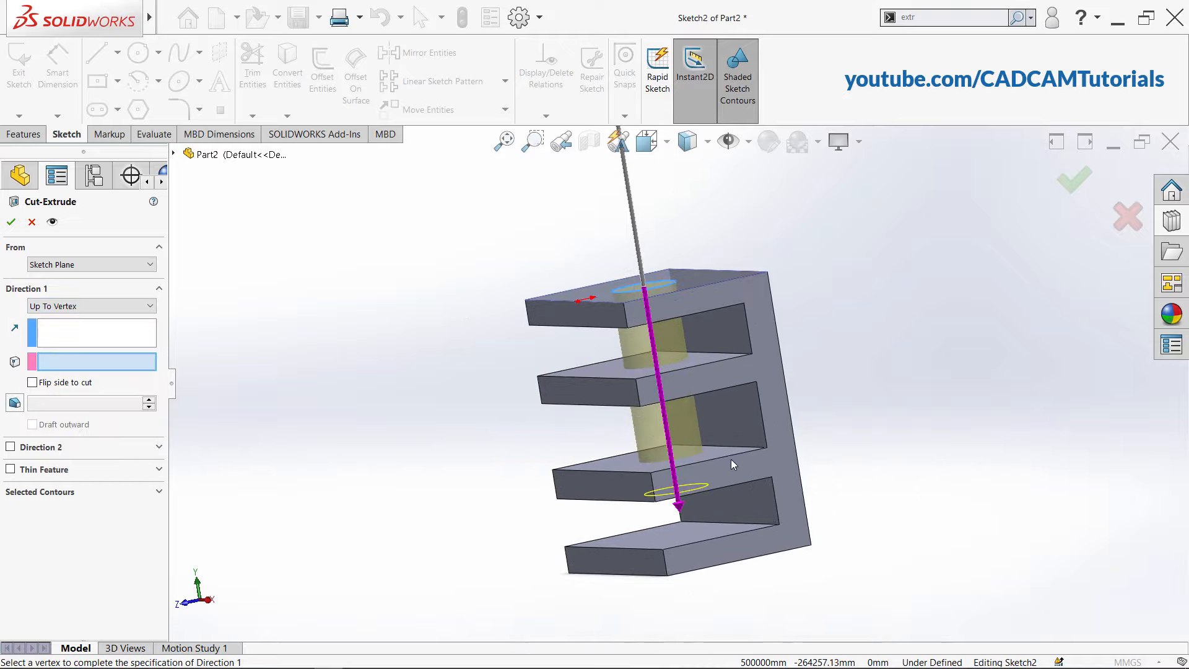
left_click(651, 475)
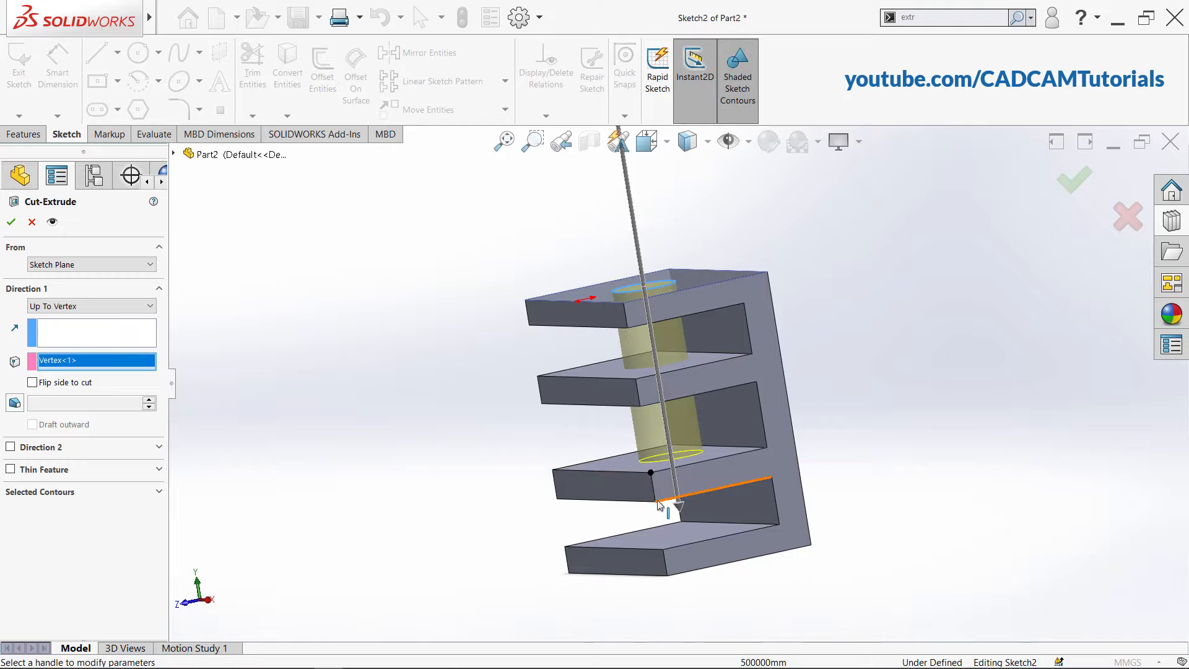
Set the cut's end condition to Up To Surface, ending at the upper face of the third prong from the top
left_click(87, 306)
left_click(62, 371)
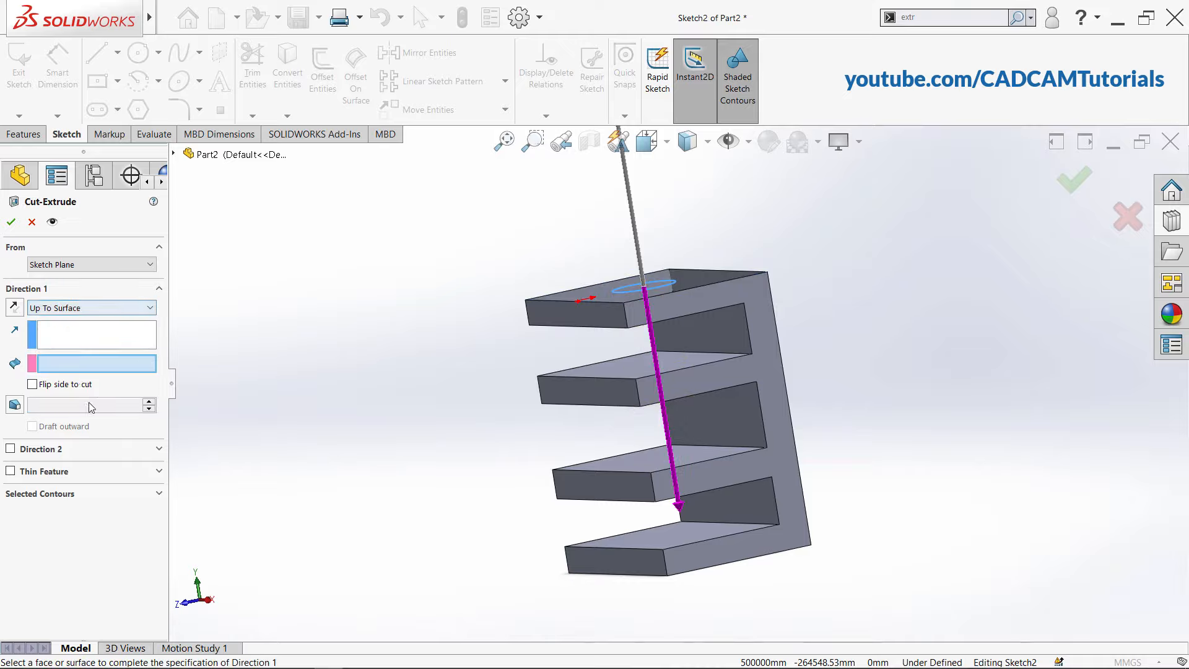
left_click(641, 463)
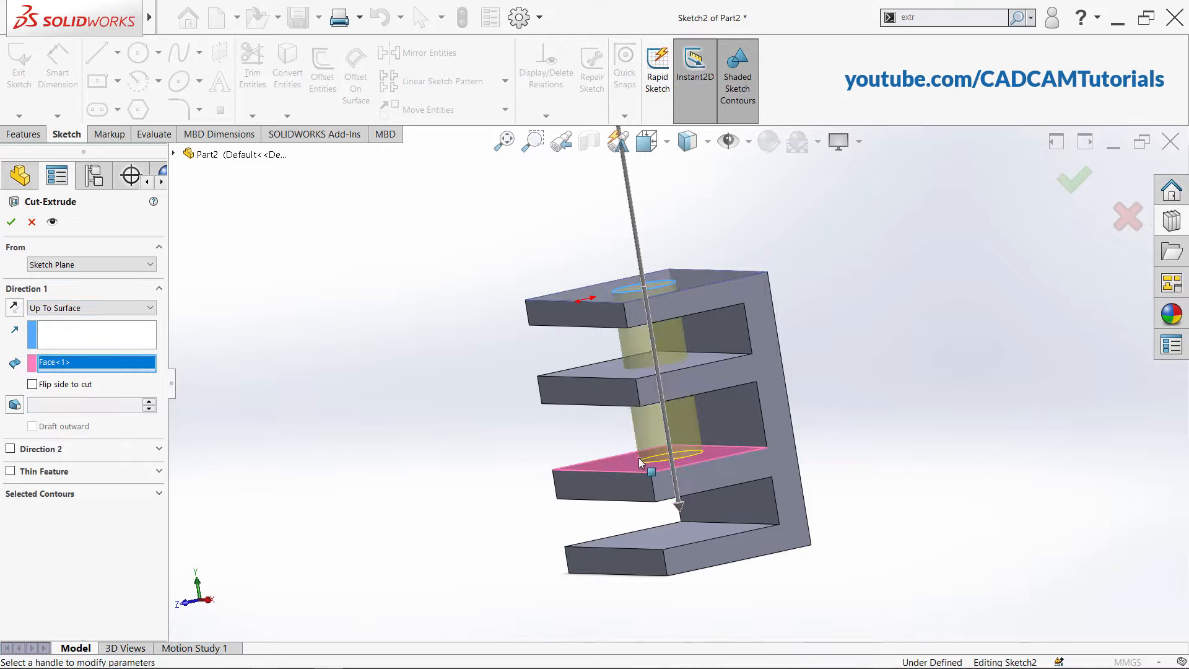
Set the cut's end condition to Offset From Surface, ending 10 mm from the upper face of the third prong from the top
middle_click_drag(466, 456, 489, 470)
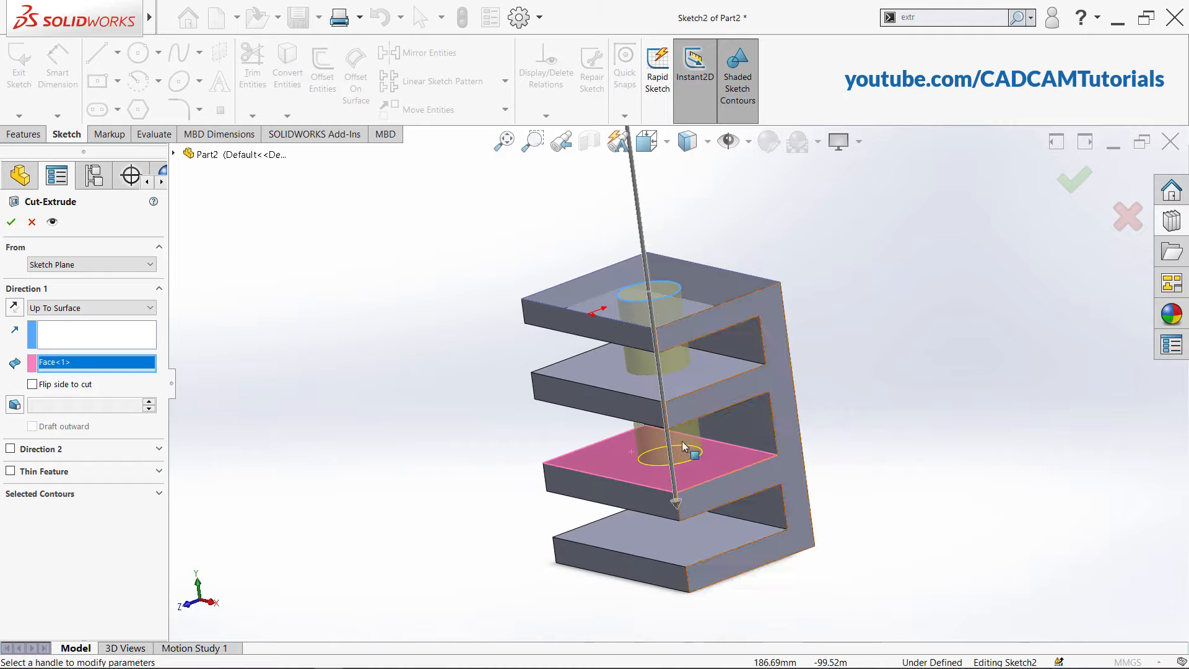
mouse_move(682, 441)
middle_mouse_down()
mouse_move(672, 404)
mouse_move(671, 440)
middle_mouse_up()
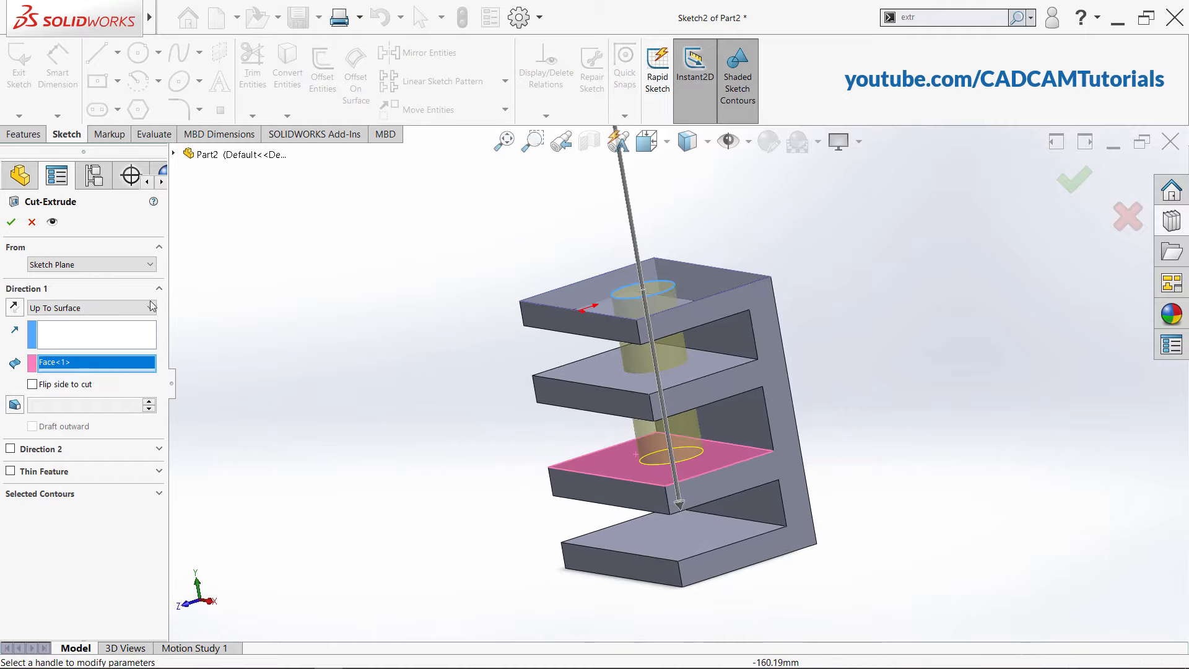
left_click(81, 305)
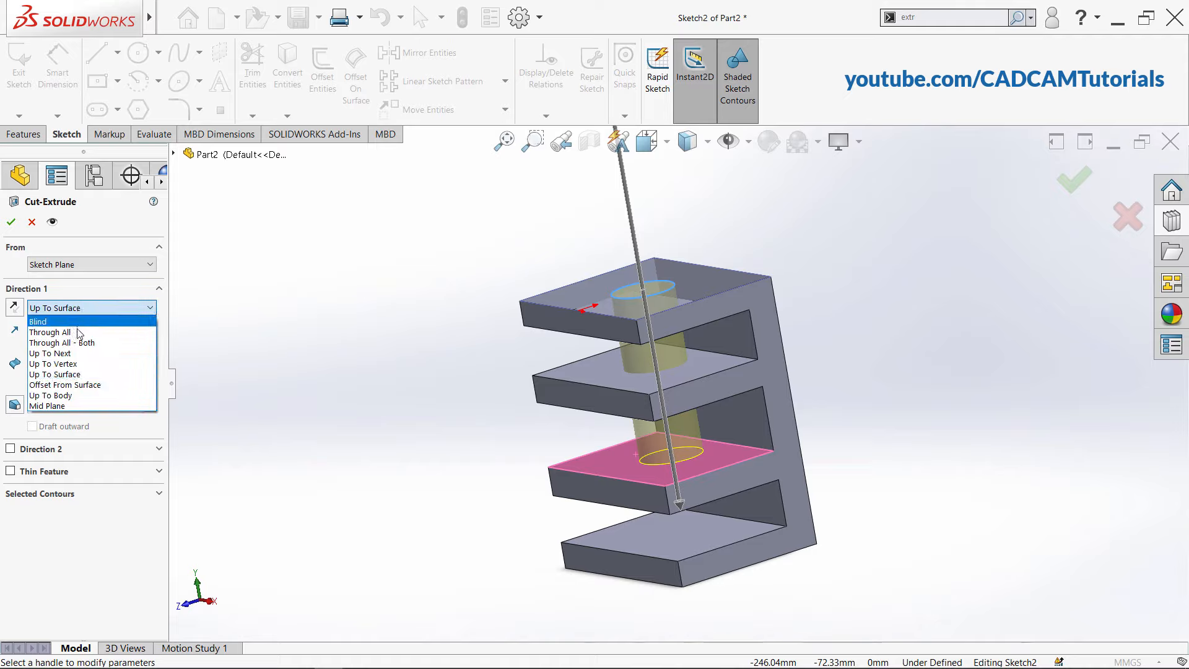
left_click(73, 386)
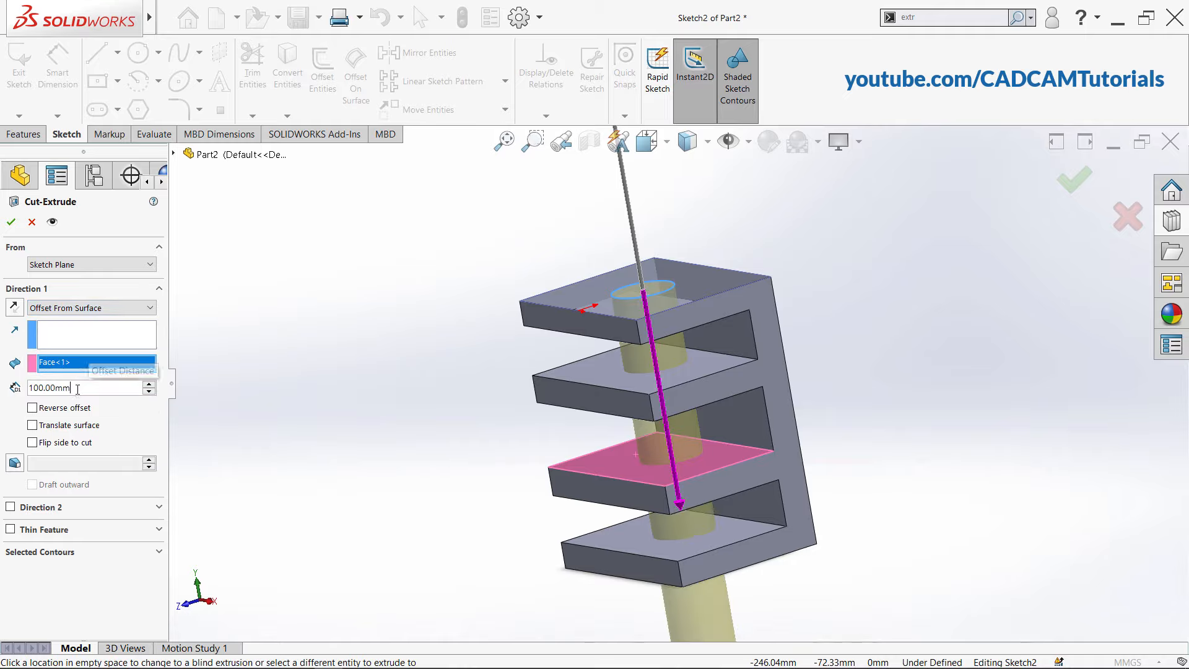
left_click_drag(74, 388, 2, 386)
type("10")
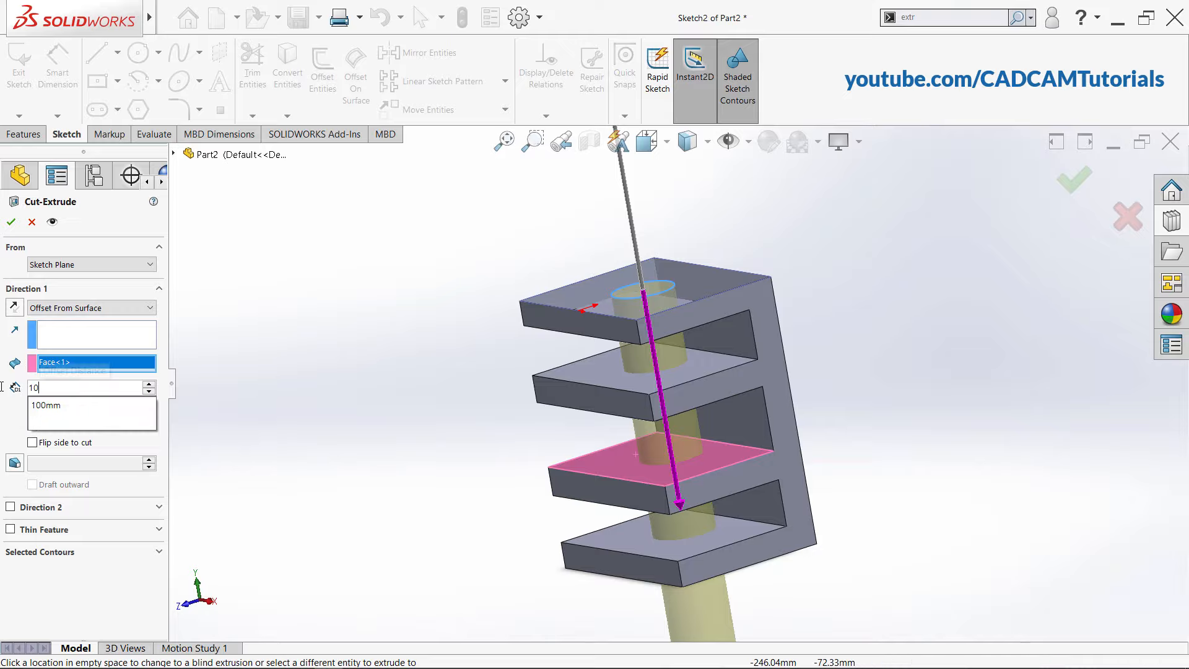
key("Return")
key("Left")
key("Left")
key("Left")
key("Left")
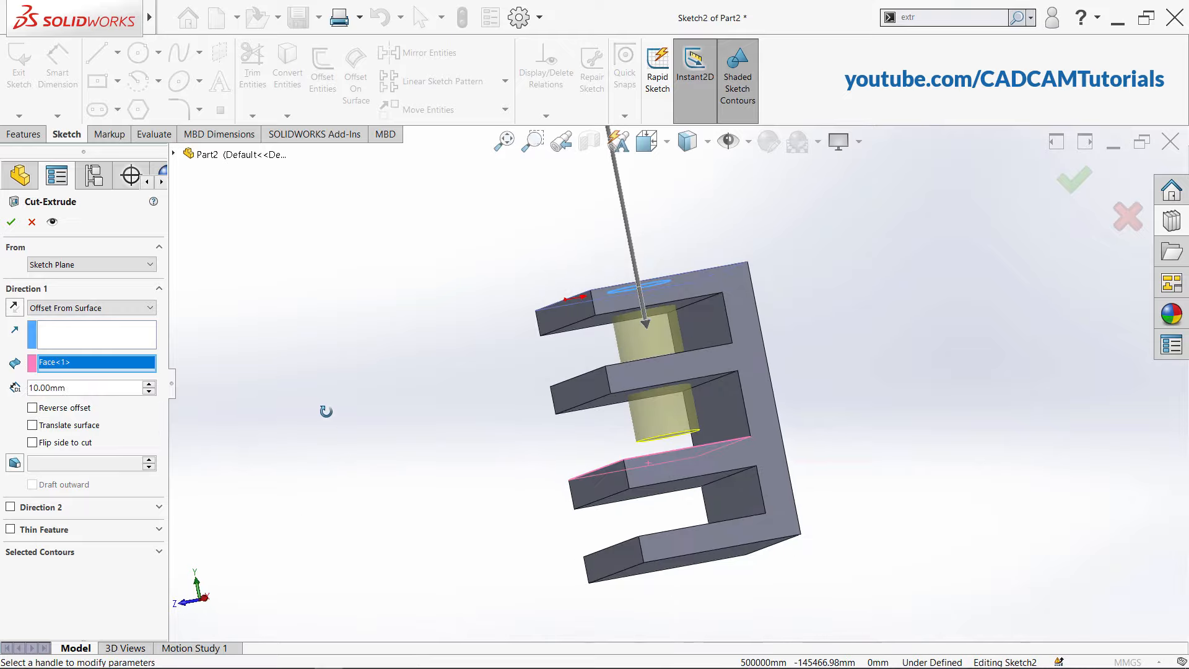
scroll(661, 425, "down", 5)
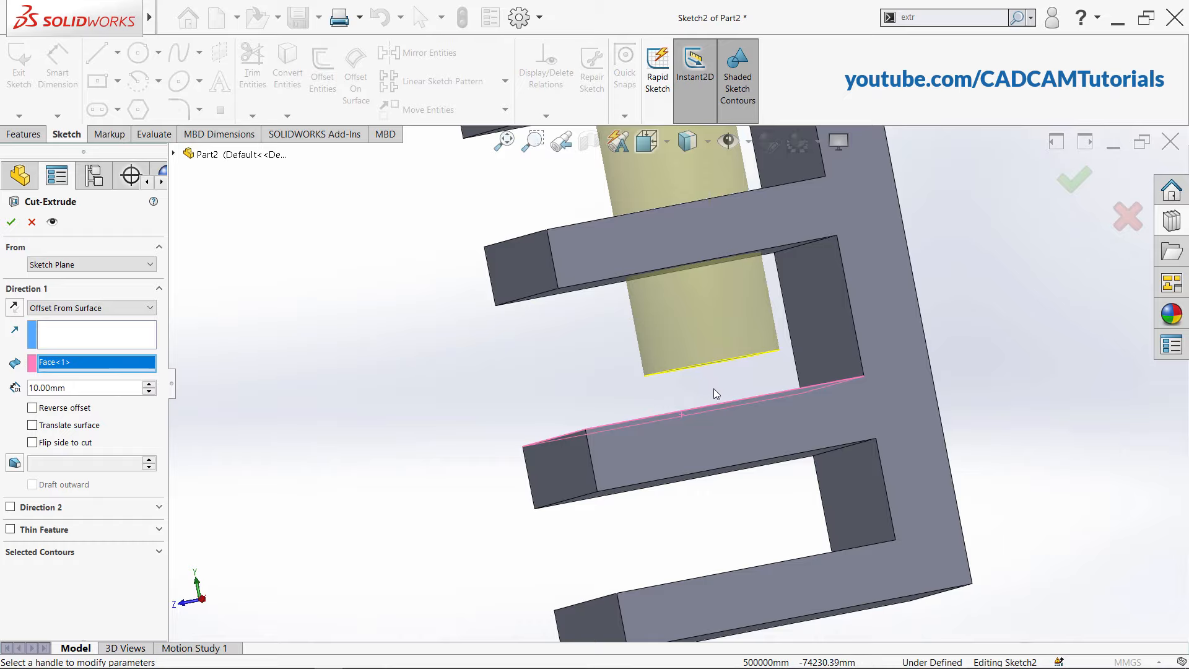
mouse_move(718, 388)
middle_mouse_down()
mouse_move(726, 408)
mouse_move(726, 389)
middle_mouse_up()
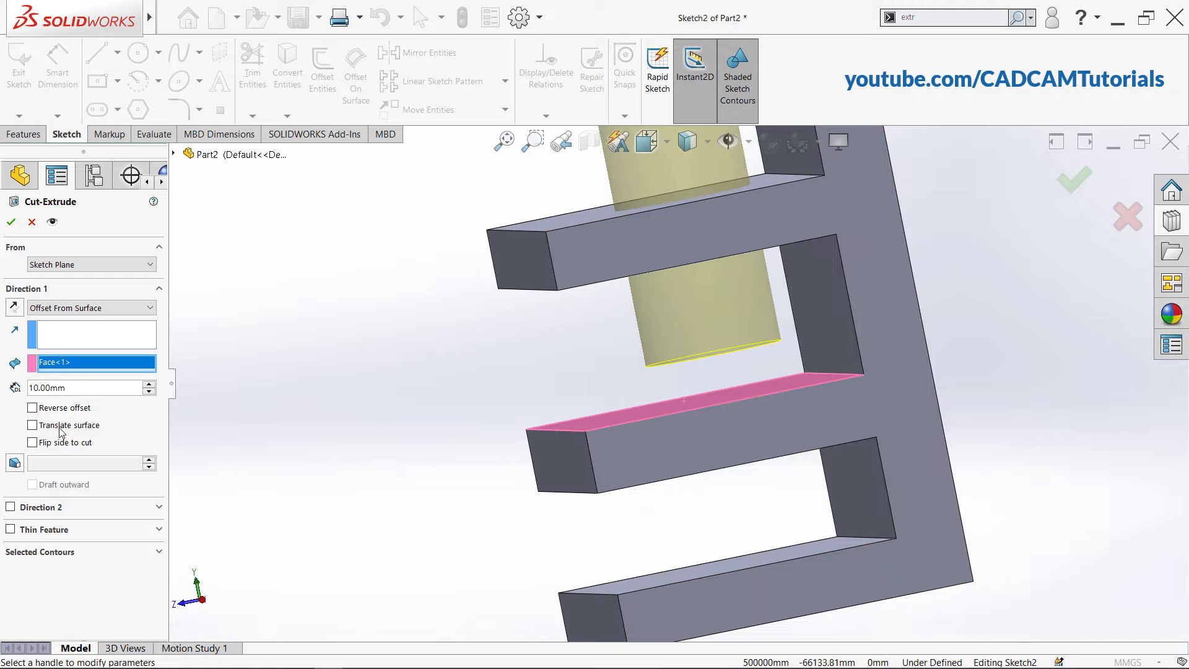
Reverse the cut's offset so it extends past the selected face into the third prong, and accept the cut
left_click(32, 408)
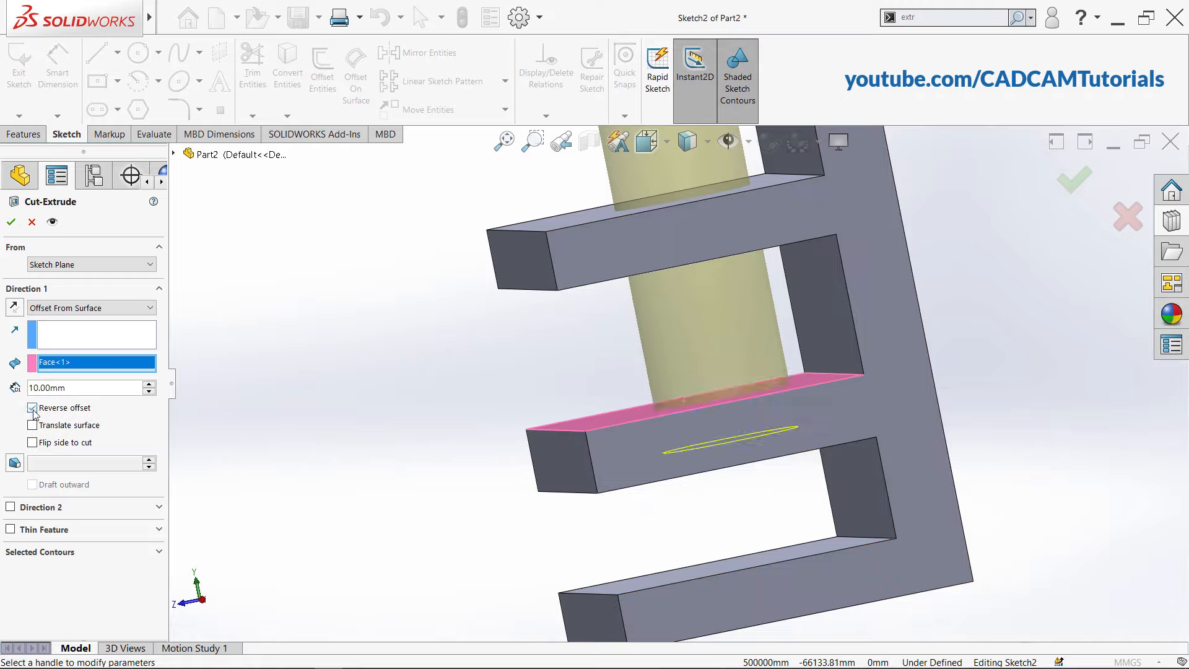
middle_click_drag(504, 444, 726, 421)
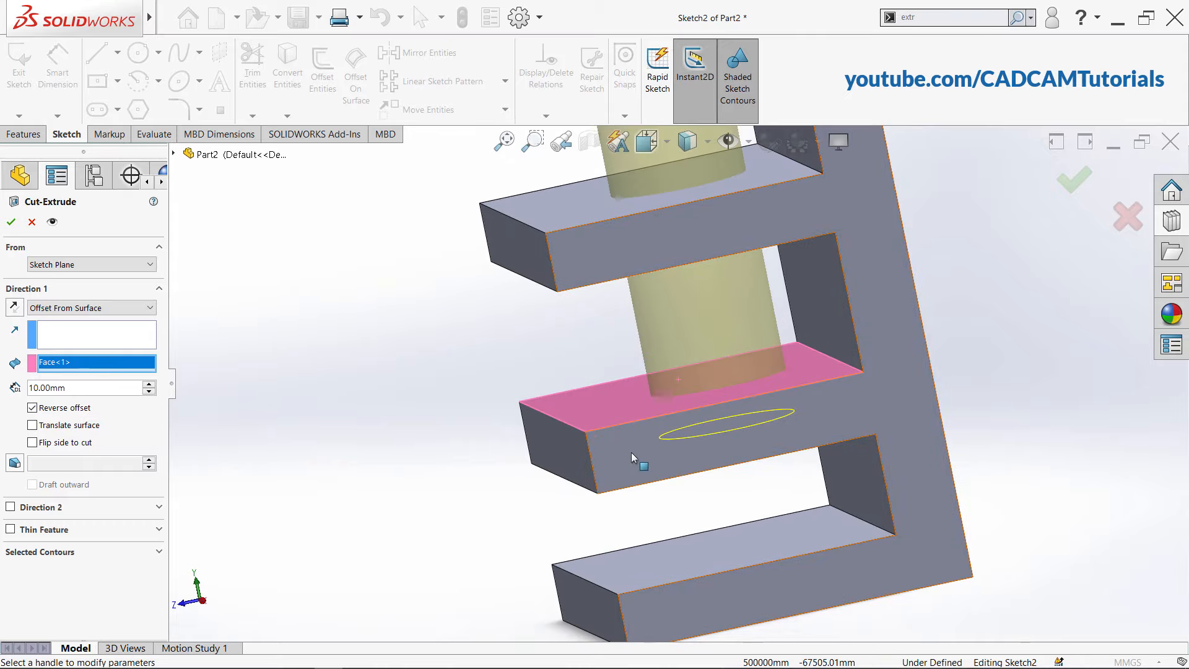
left_click(70, 308)
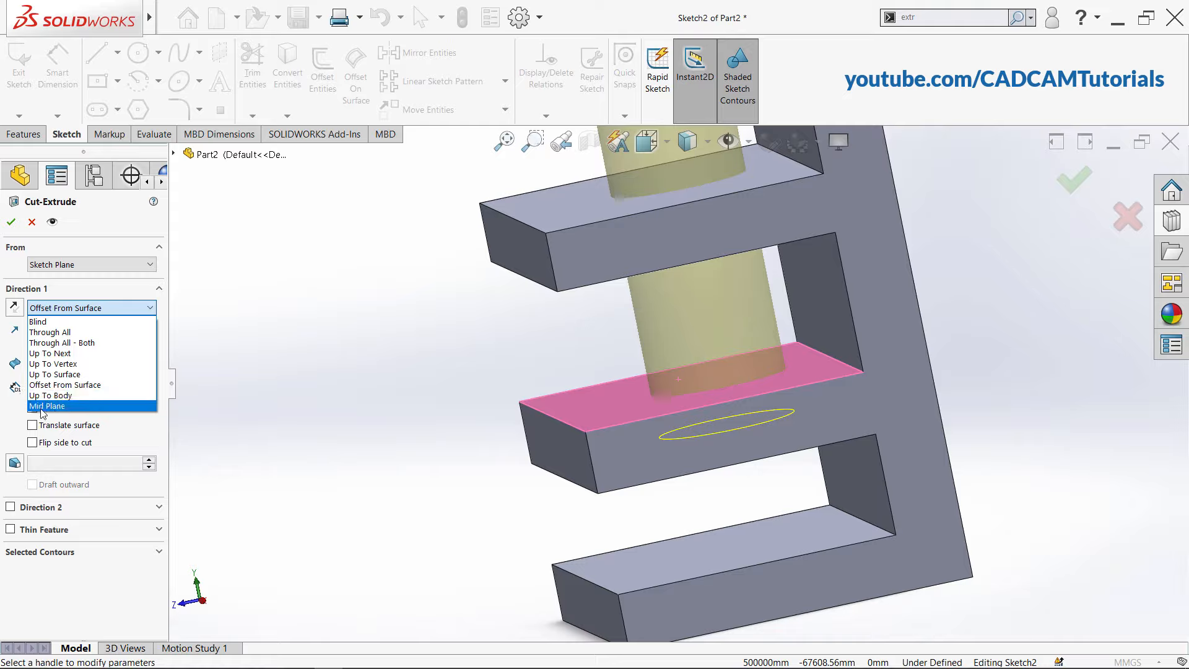
left_click(258, 354)
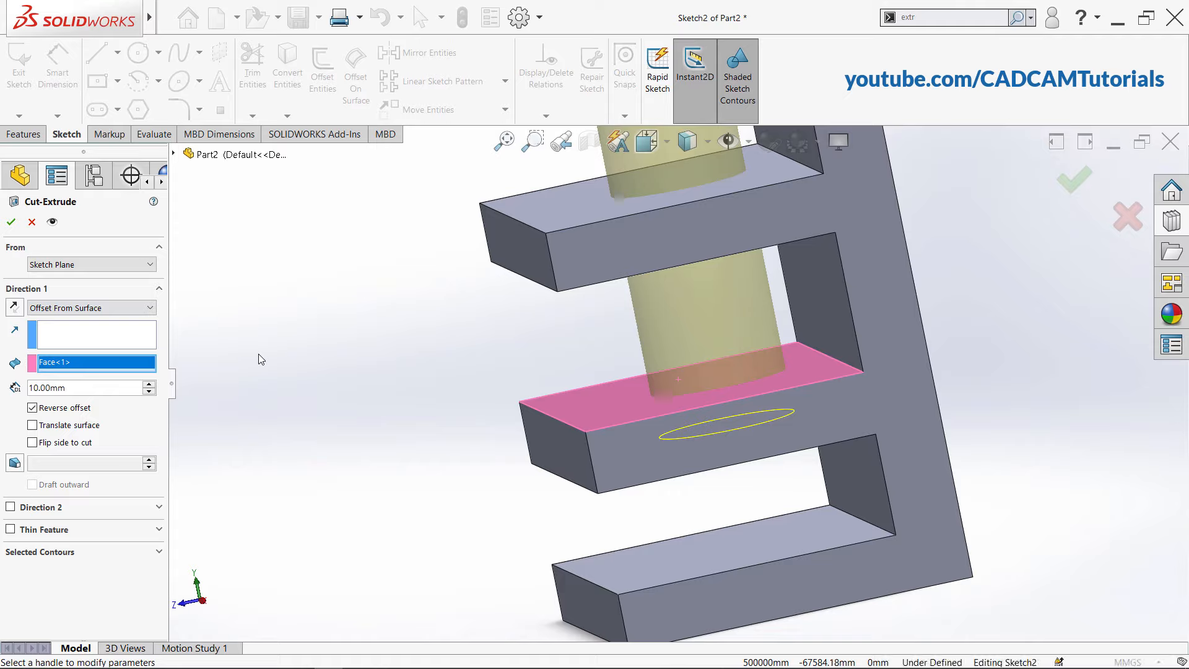
key("f")
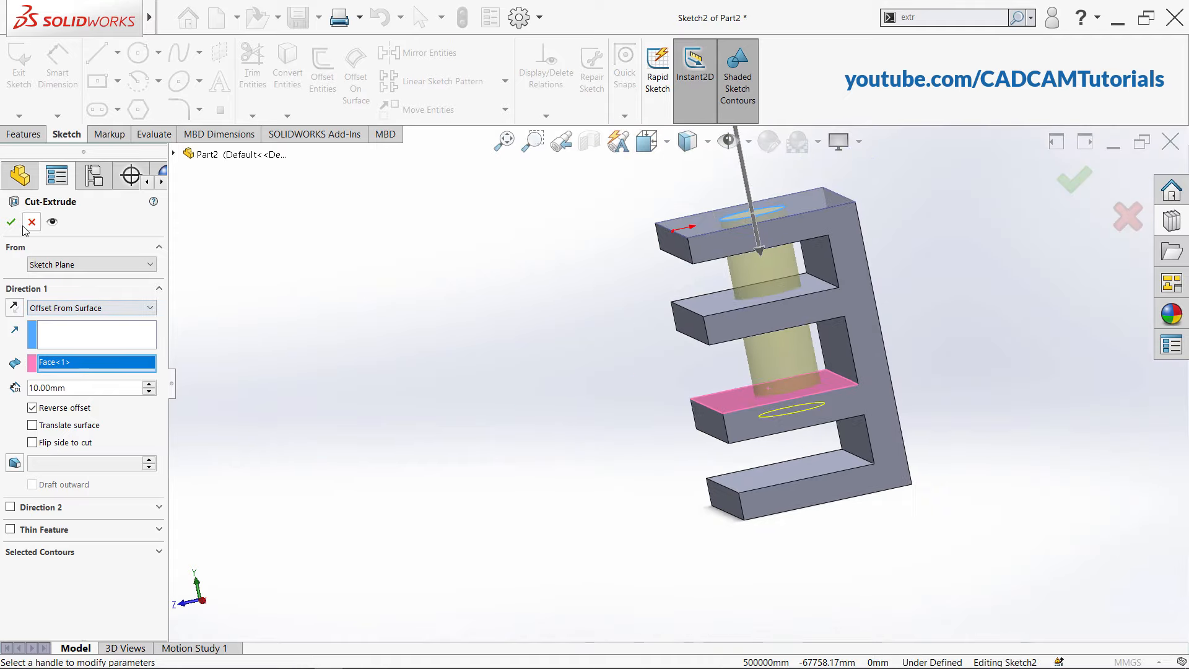
left_click(10, 222)
Inspect the finished cut from below and above, checking how far the hole passes through the four prongs
middle_click_drag(693, 410, 762, 427)
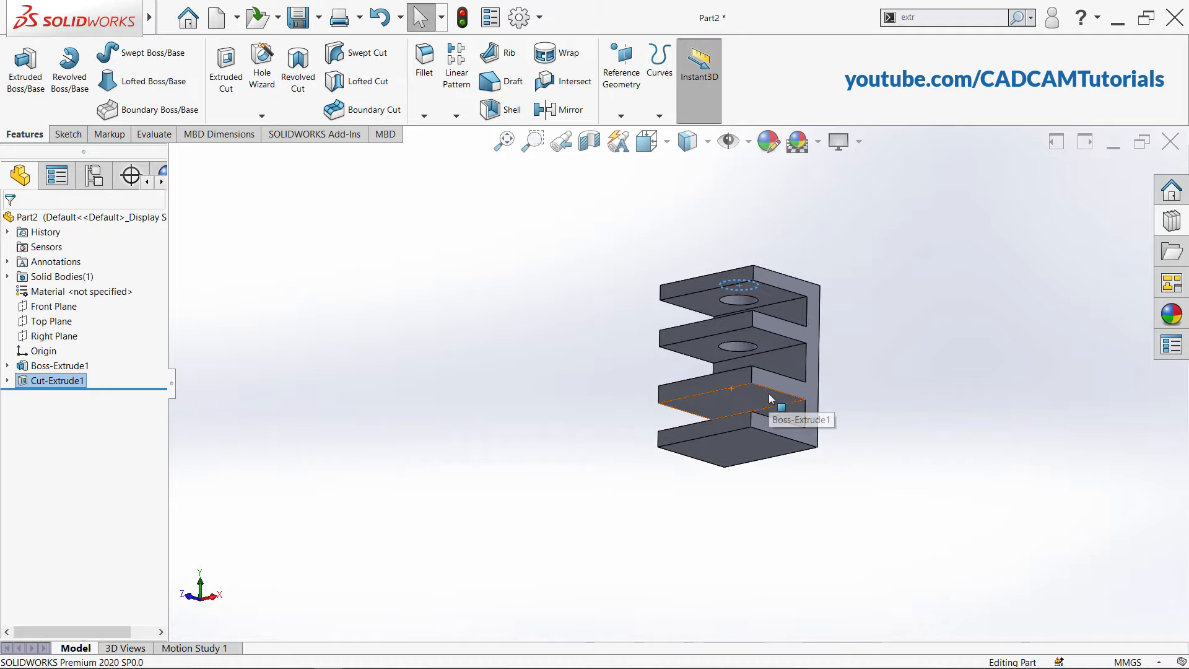
scroll(768, 393, "down", 10)
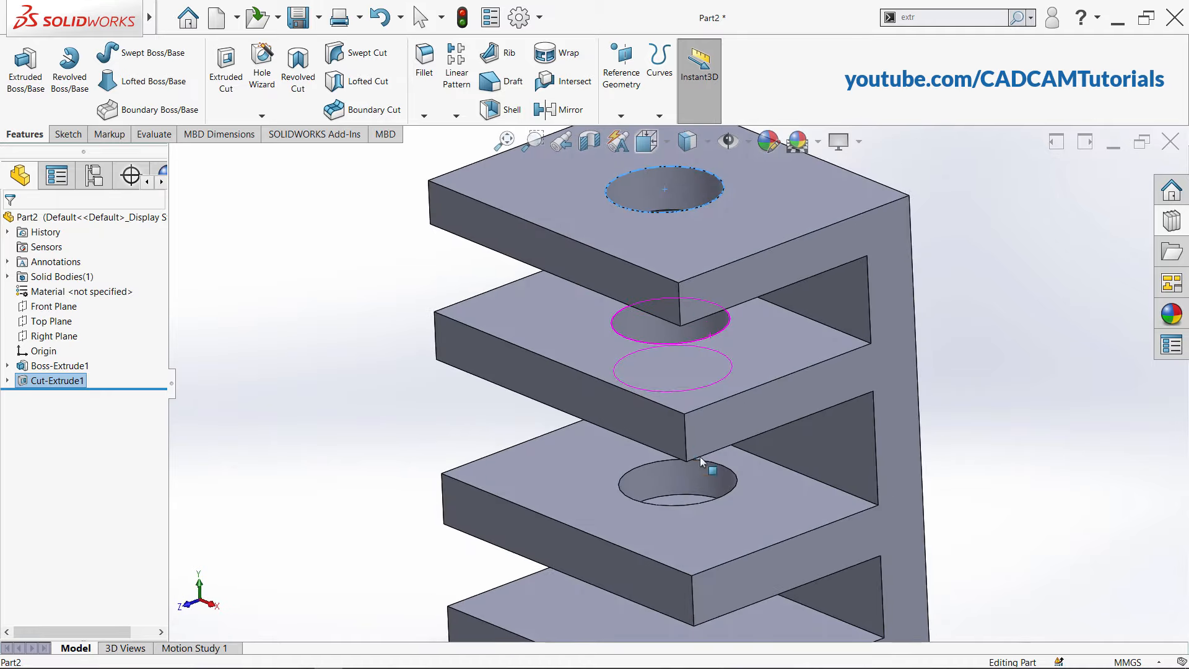
scroll(674, 483, "up", 4)
scroll(651, 434, "down", 2)
middle_click_drag(664, 375, 478, 403)
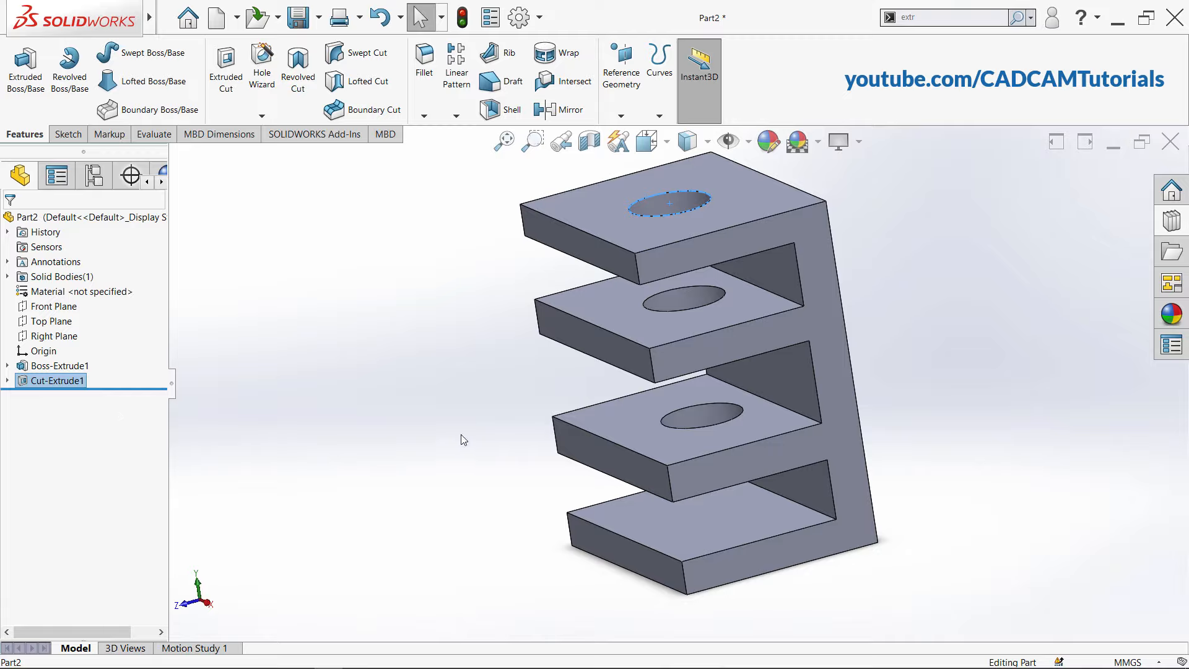
scroll(464, 440, "up", 1)
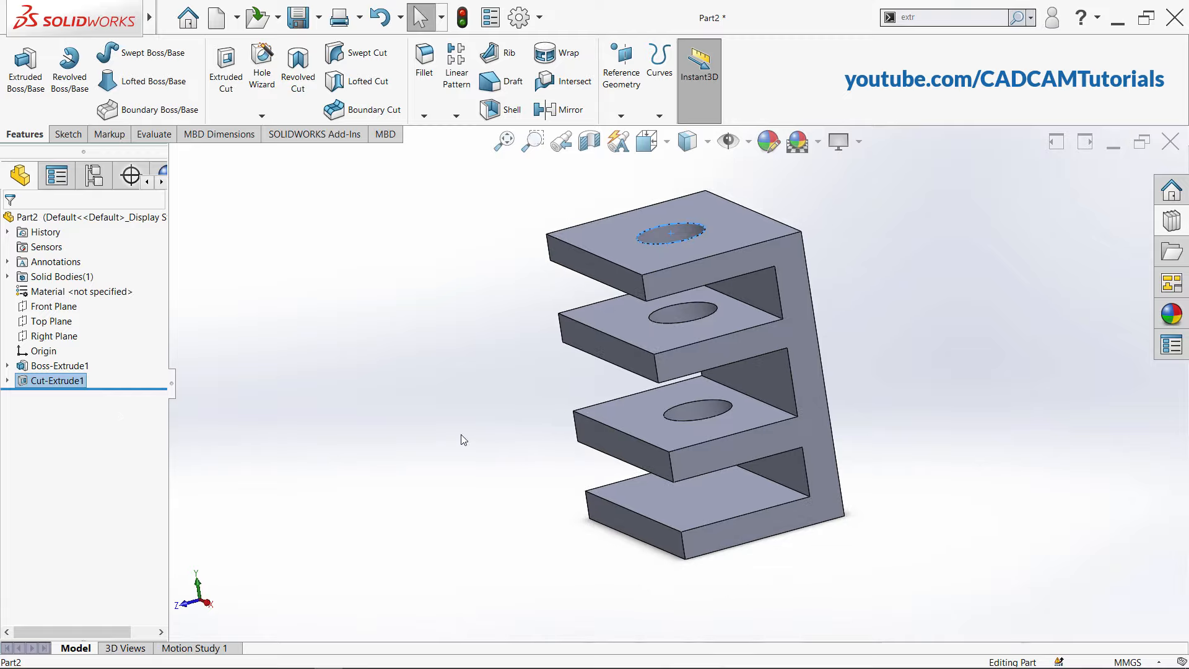
Fit the part in view, magnify the upper two prongs twice with Zoom to Area, and fit the whole part again
left_click(507, 142)
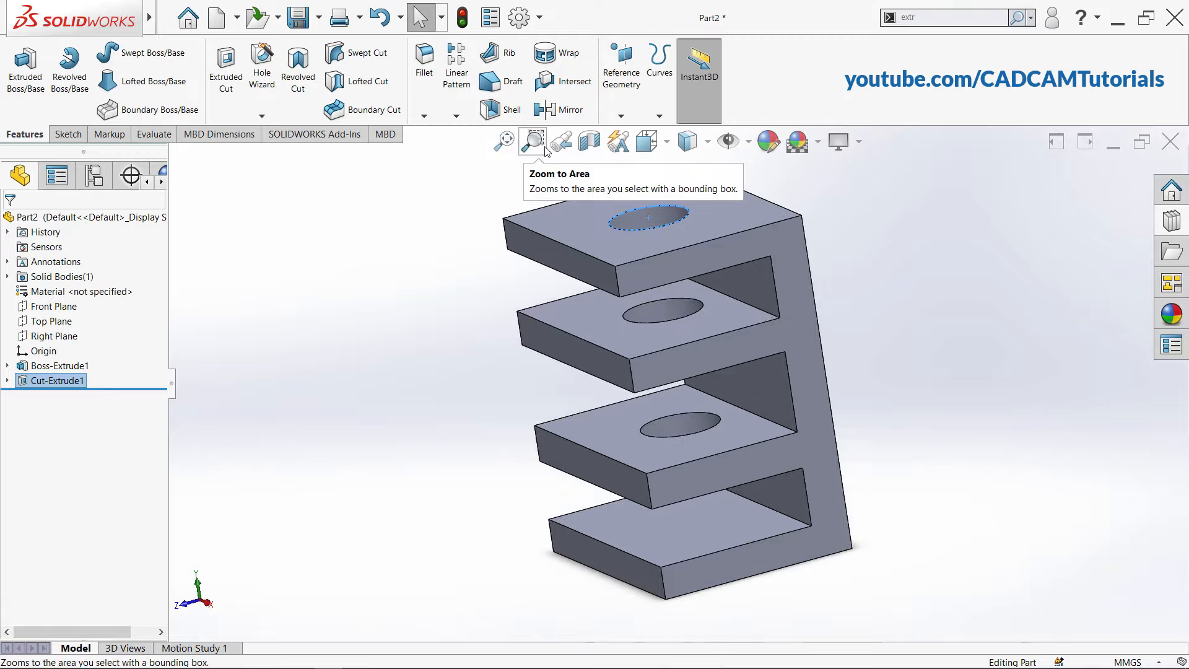
left_click(535, 142)
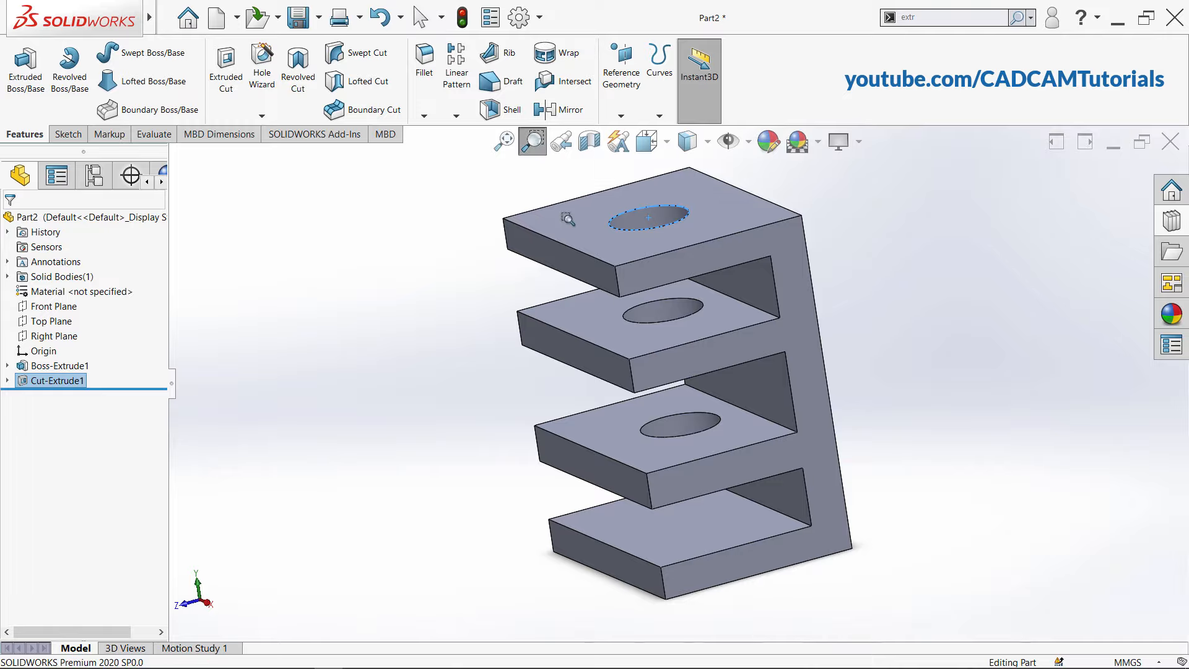
left_click_drag(548, 182, 827, 410)
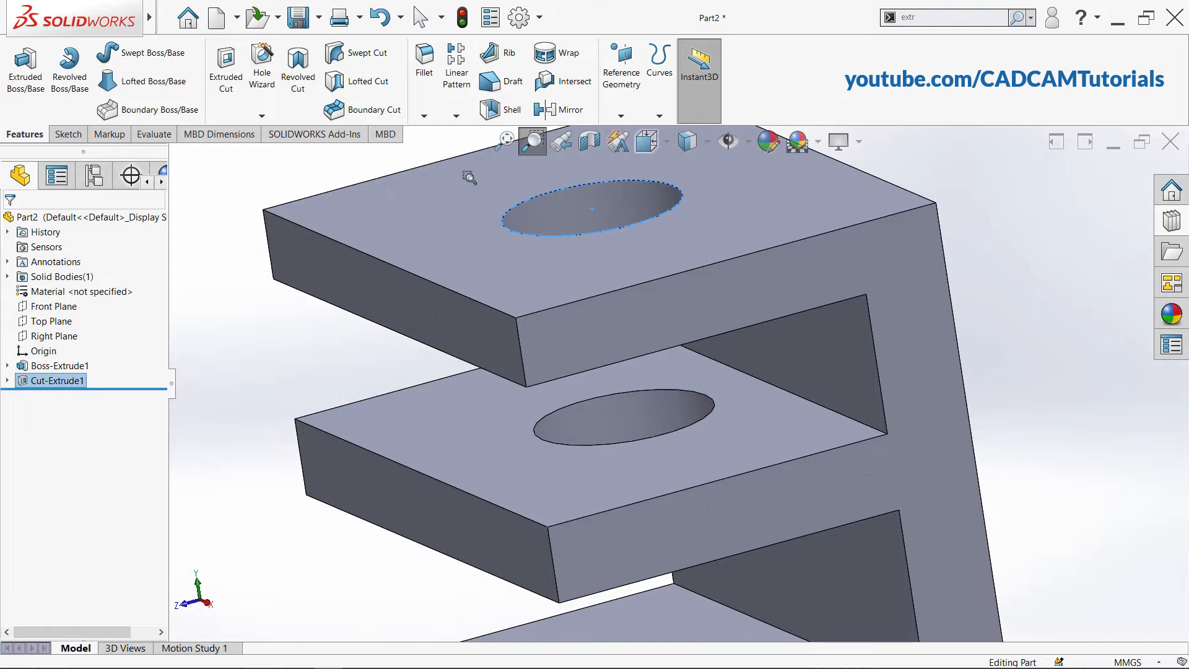
left_click_drag(469, 178, 860, 489)
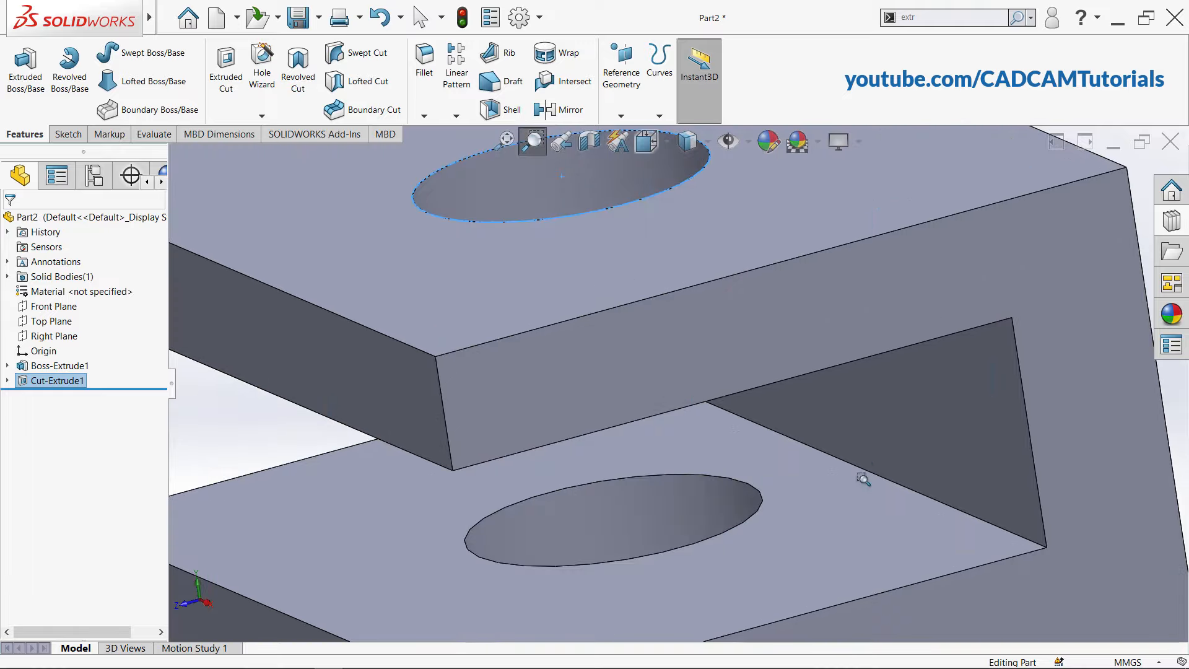
left_click(508, 142)
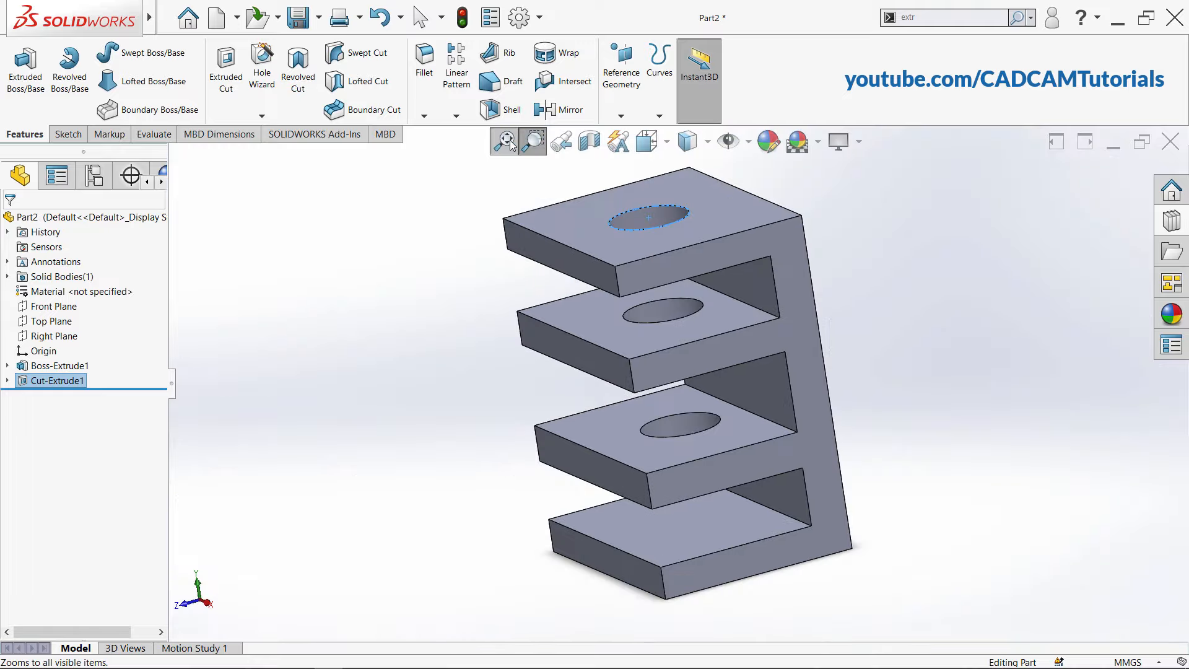
Step back through the earlier zoom levels with Previous View until the whole part is shown
left_click(563, 147)
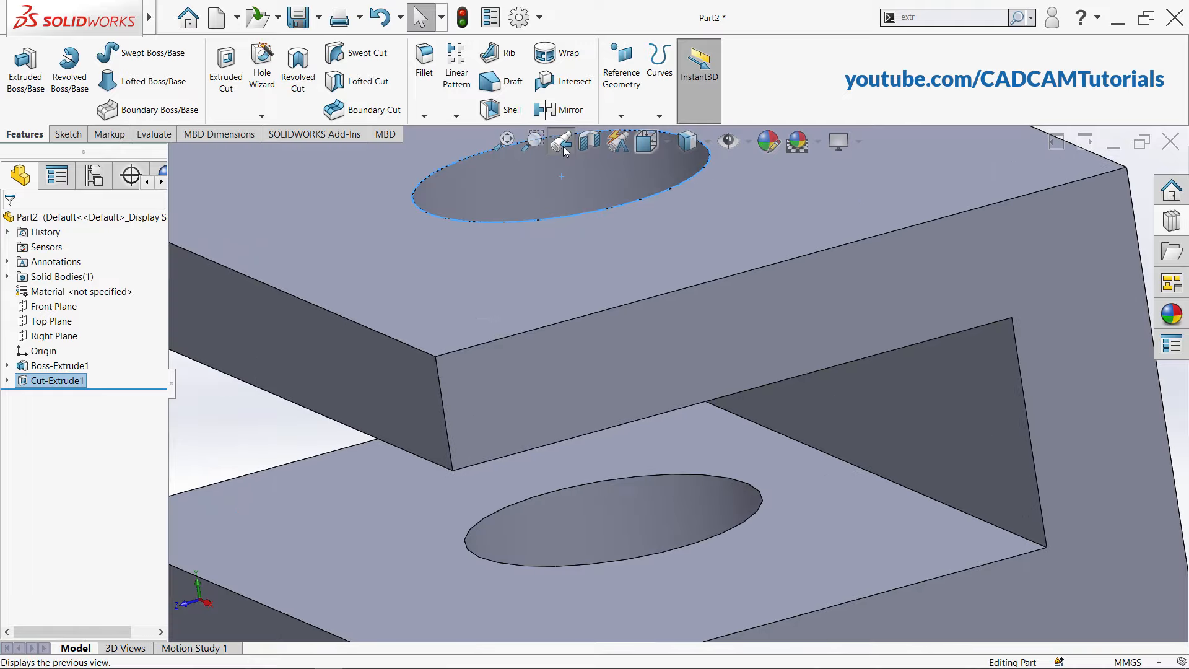
left_click(563, 147)
left_click(564, 146)
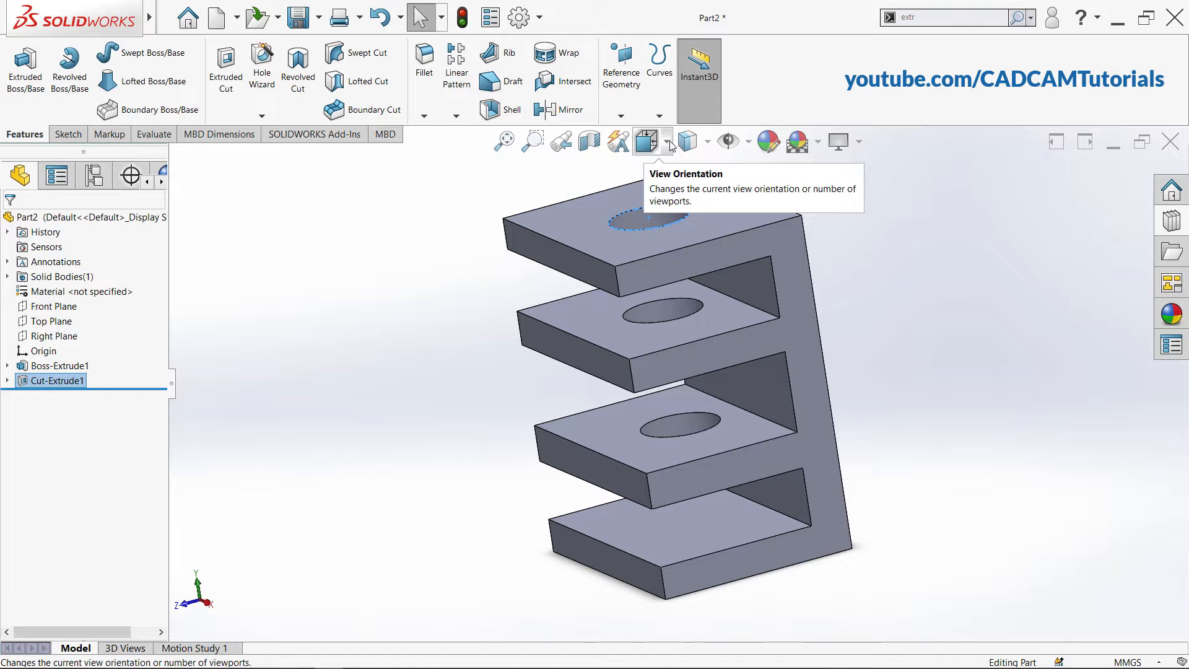
Examine the View Selector cube's orientation faces from several angles, switch to the lower corner view, and orbit back above the part
left_click(647, 148)
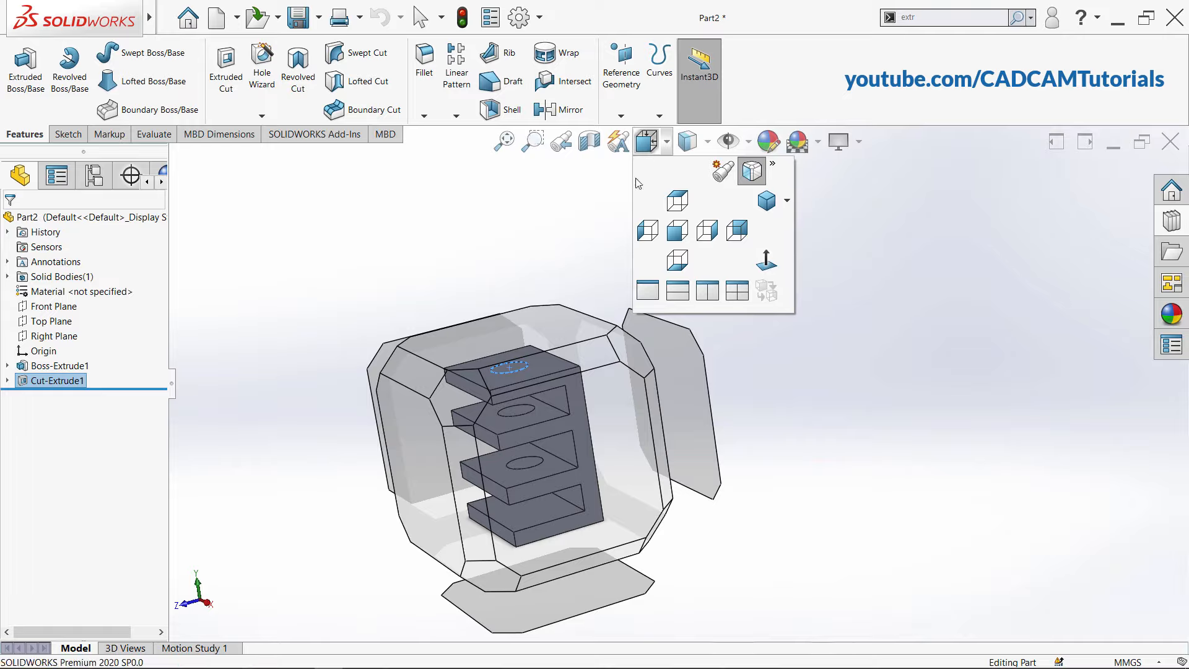
mouse_move(634, 362)
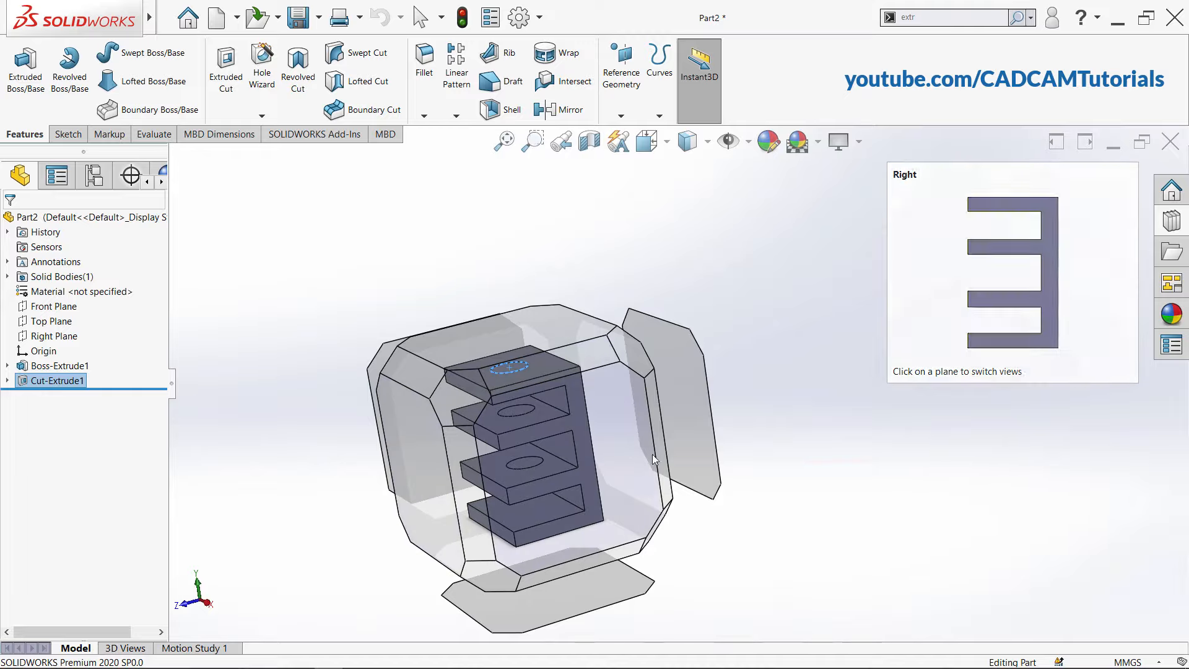
middle_click_drag(652, 454, 575, 556)
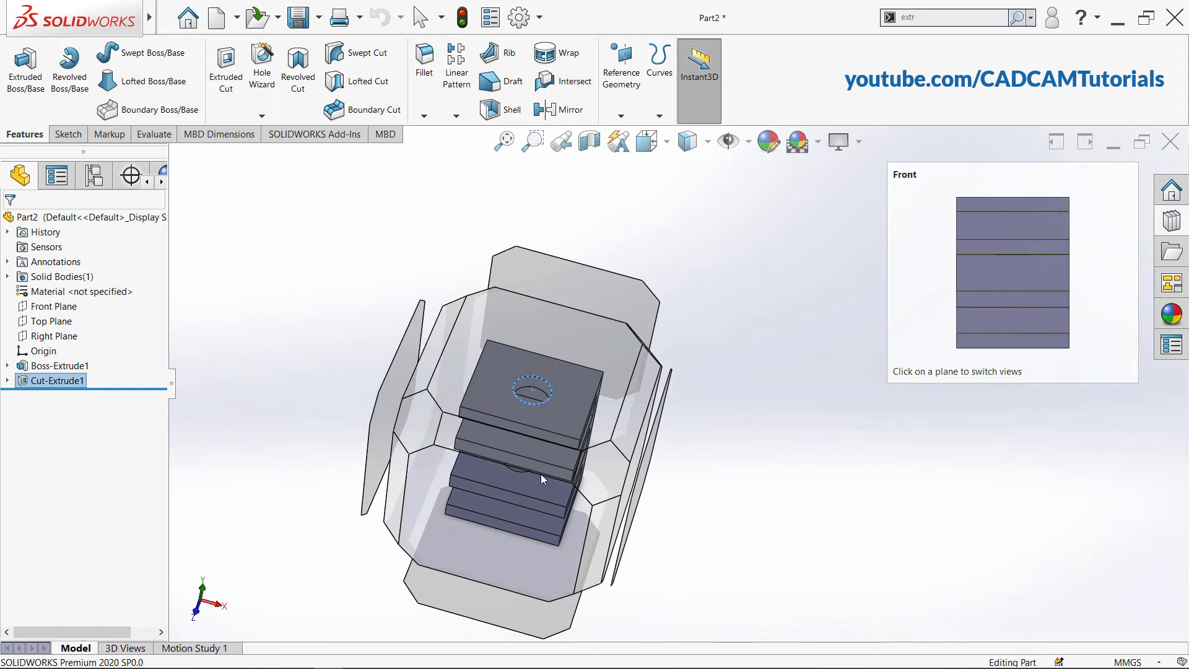
middle_click_drag(541, 474, 500, 352)
mouse_move(570, 552)
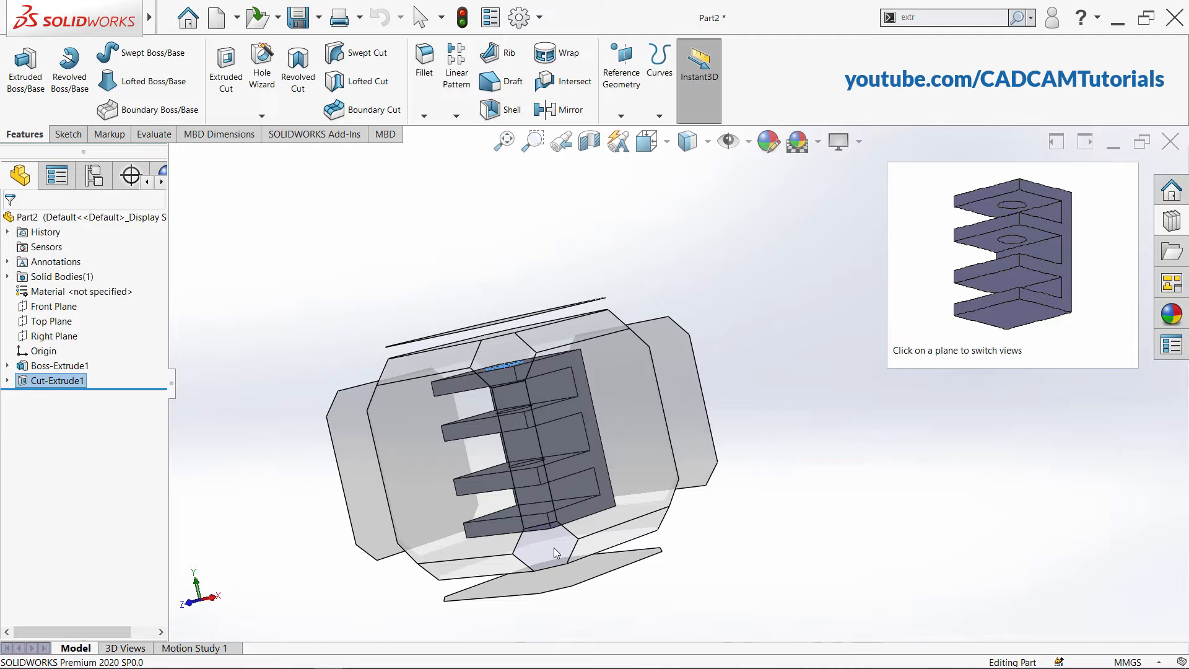
middle_click_drag(645, 446, 619, 396)
mouse_move(622, 398)
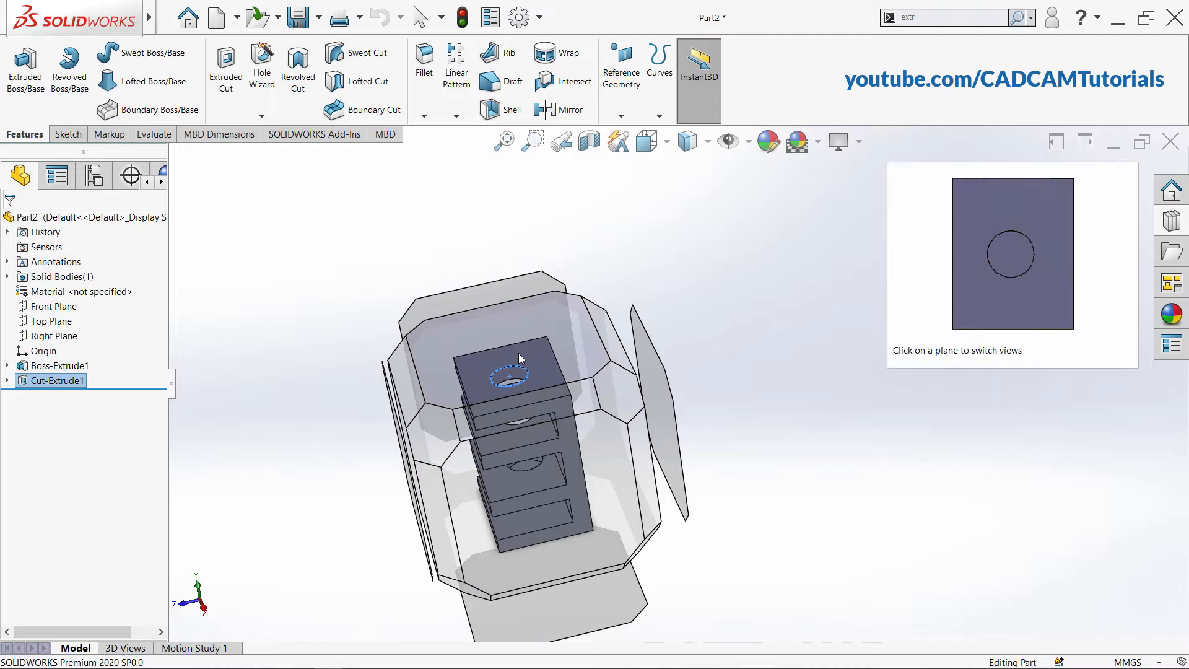
middle_click_drag(563, 510, 576, 565)
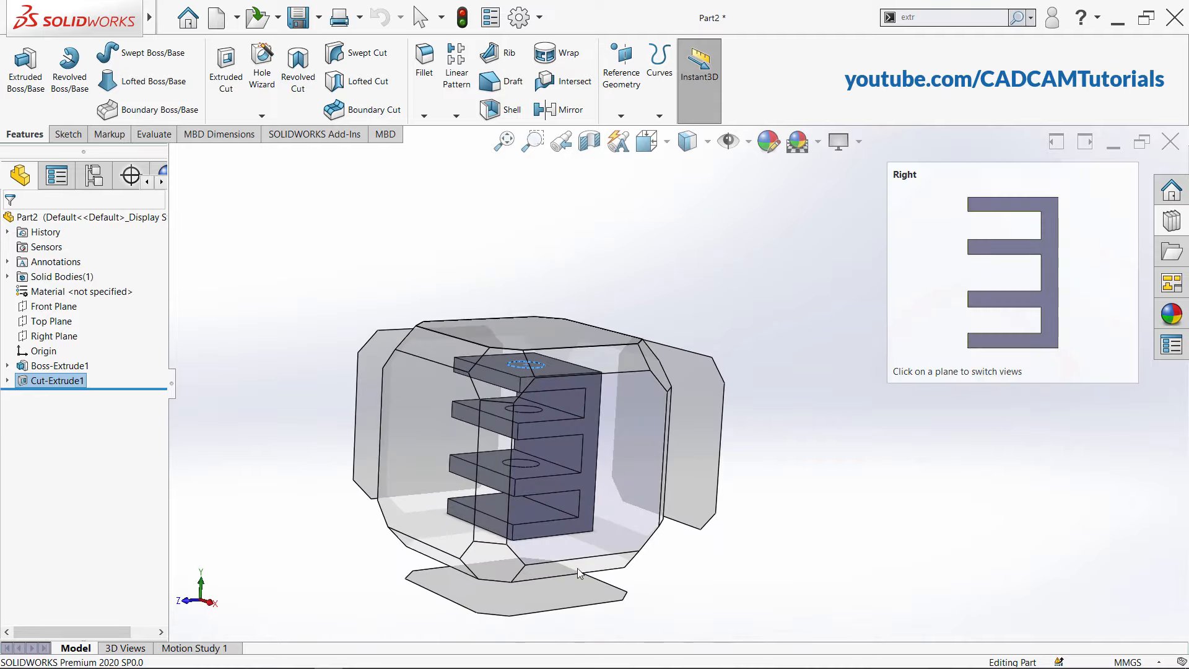
left_click(495, 563)
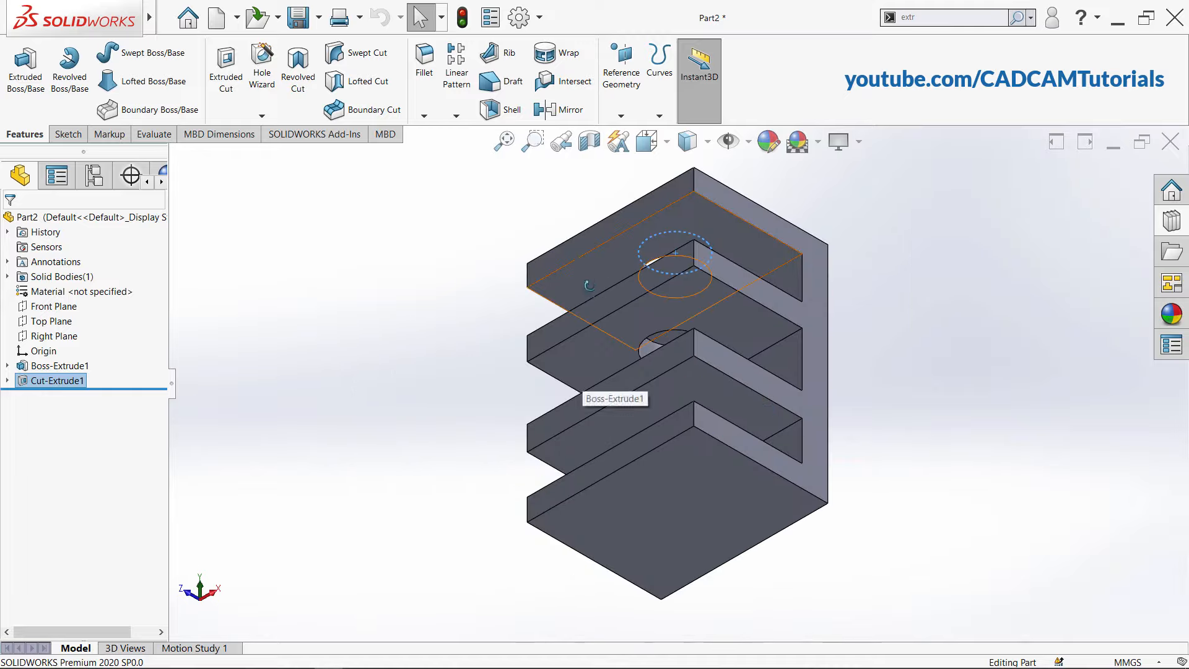
middle_click_drag(588, 286, 603, 446)
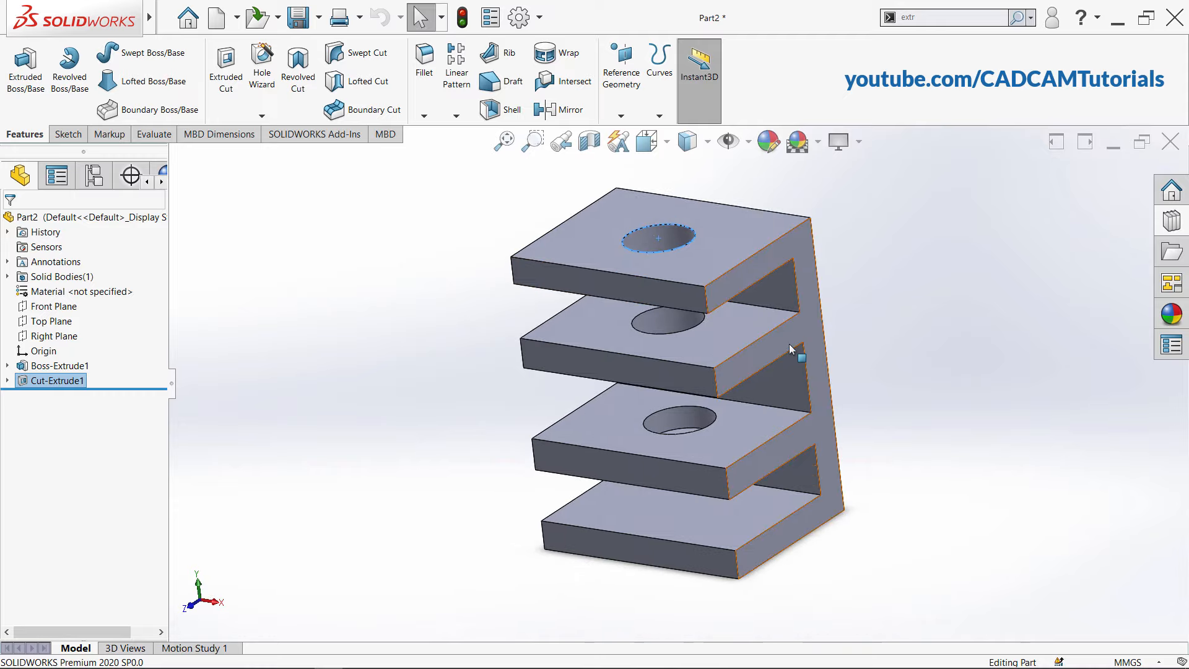
Turn off the View Selector cube and view the part from the Top, Front and Left standard orientations in turn
left_click(669, 144)
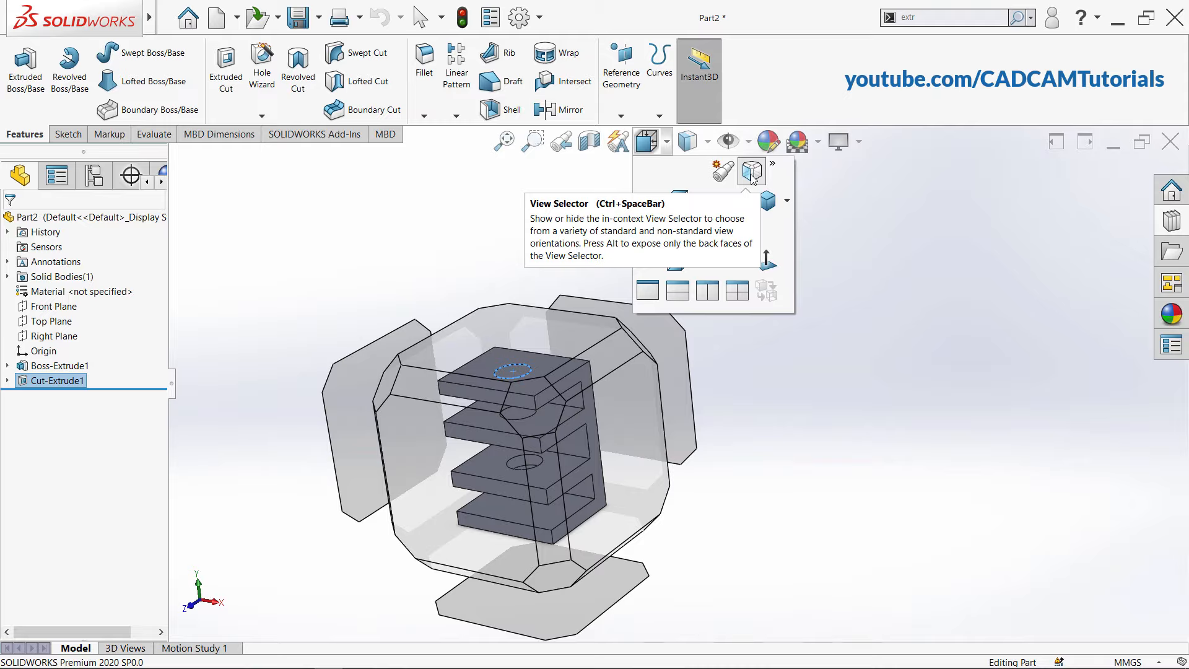
left_click(752, 175)
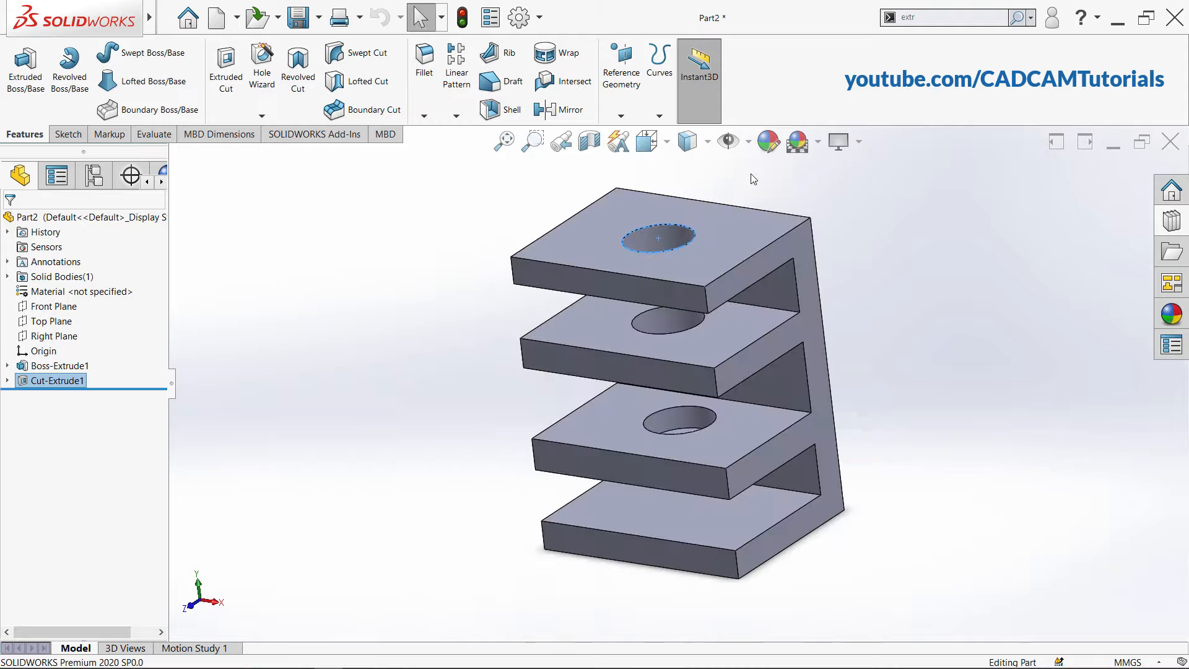
left_click(667, 144)
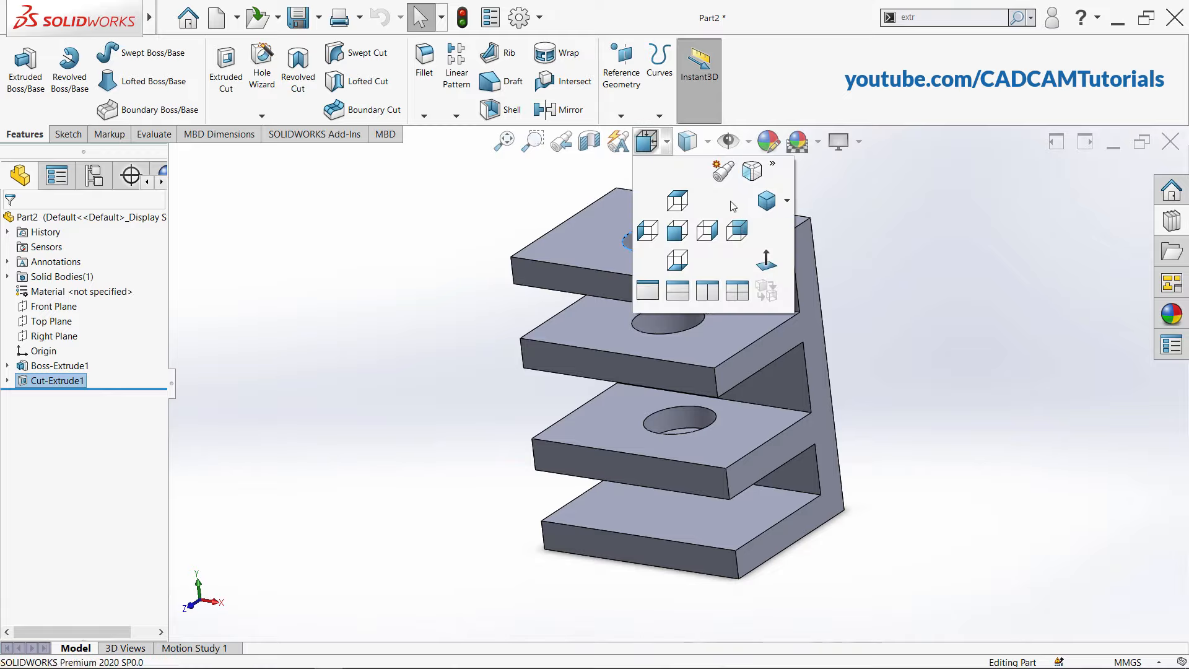
left_click(679, 205)
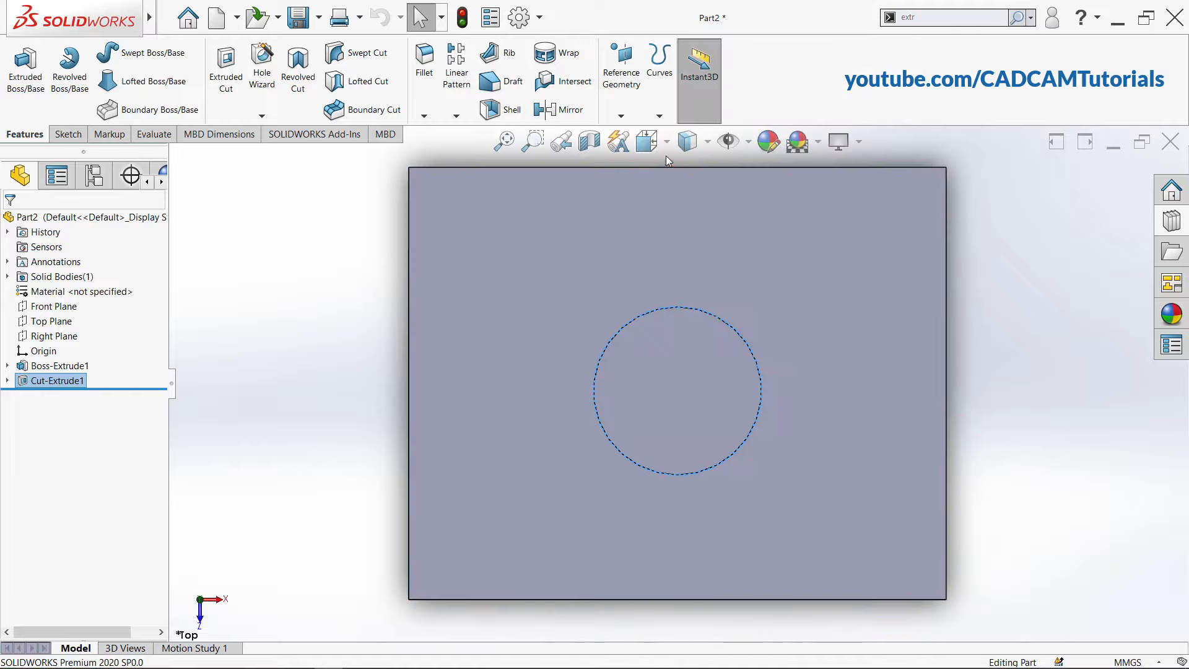
left_click(667, 142)
left_click(677, 231)
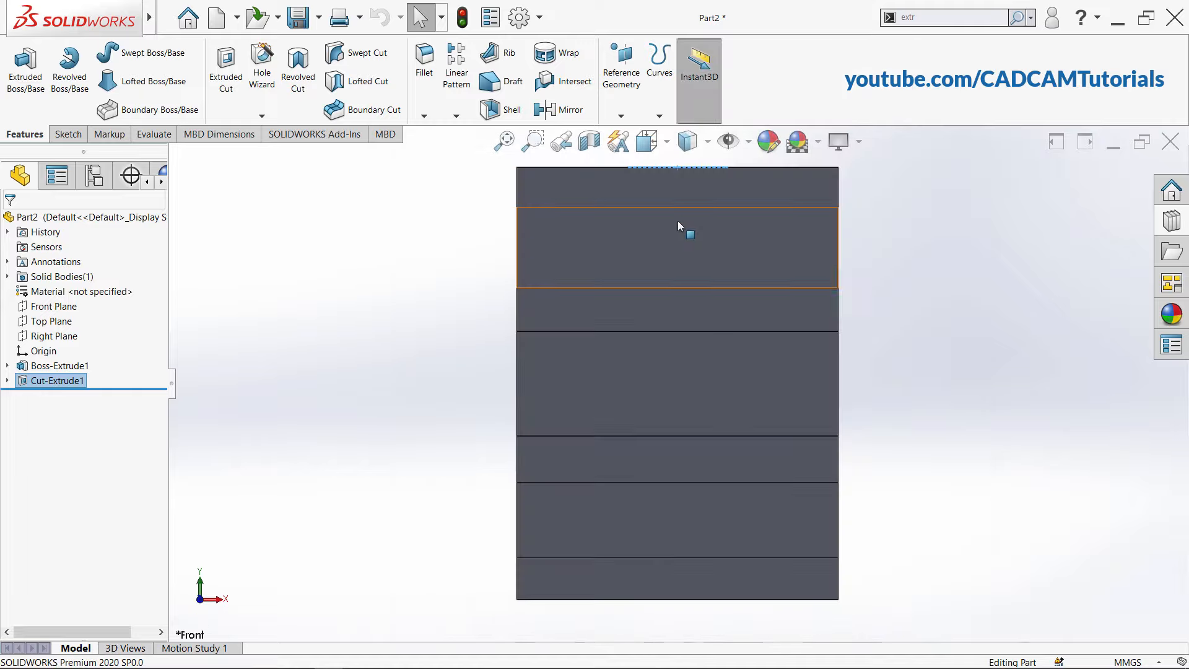
left_click(668, 141)
left_click(647, 230)
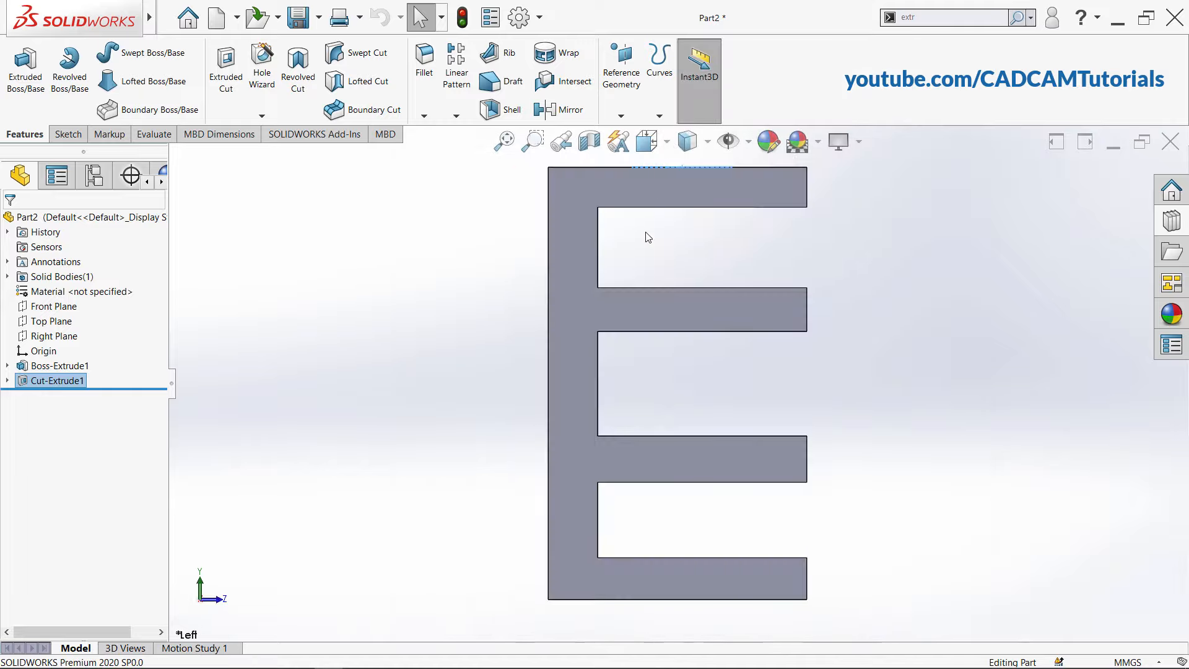
View the four-pronged part in the Isometric, Dimetric and Trimetric orientations in turn
left_click(667, 142)
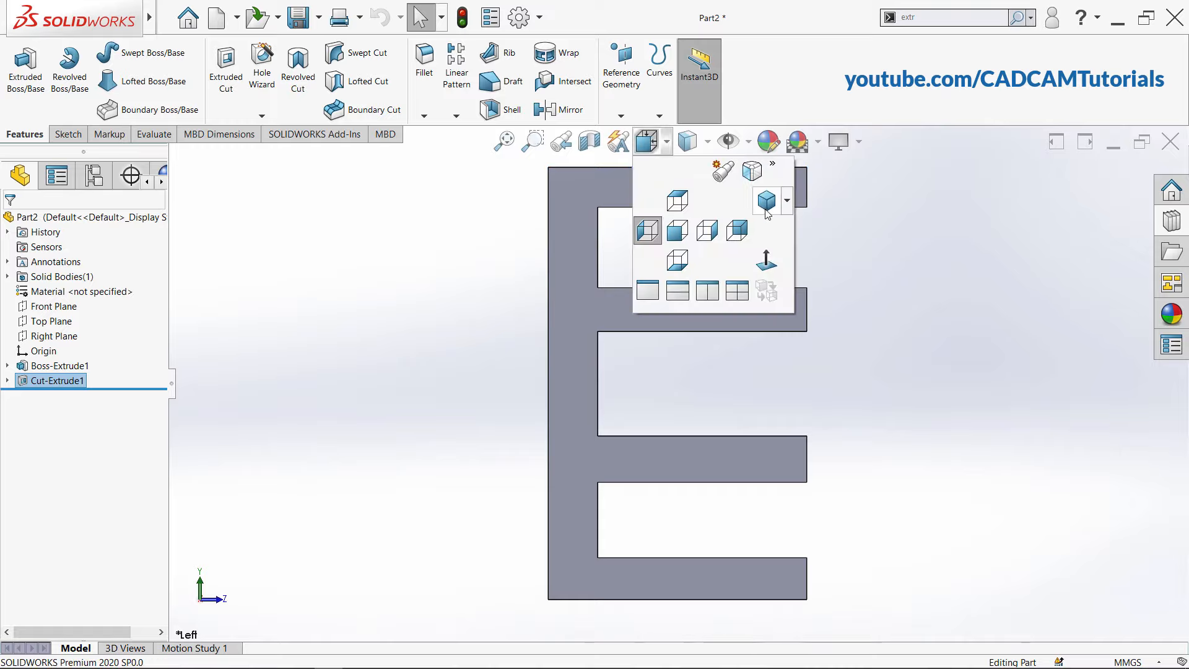
left_click(788, 202)
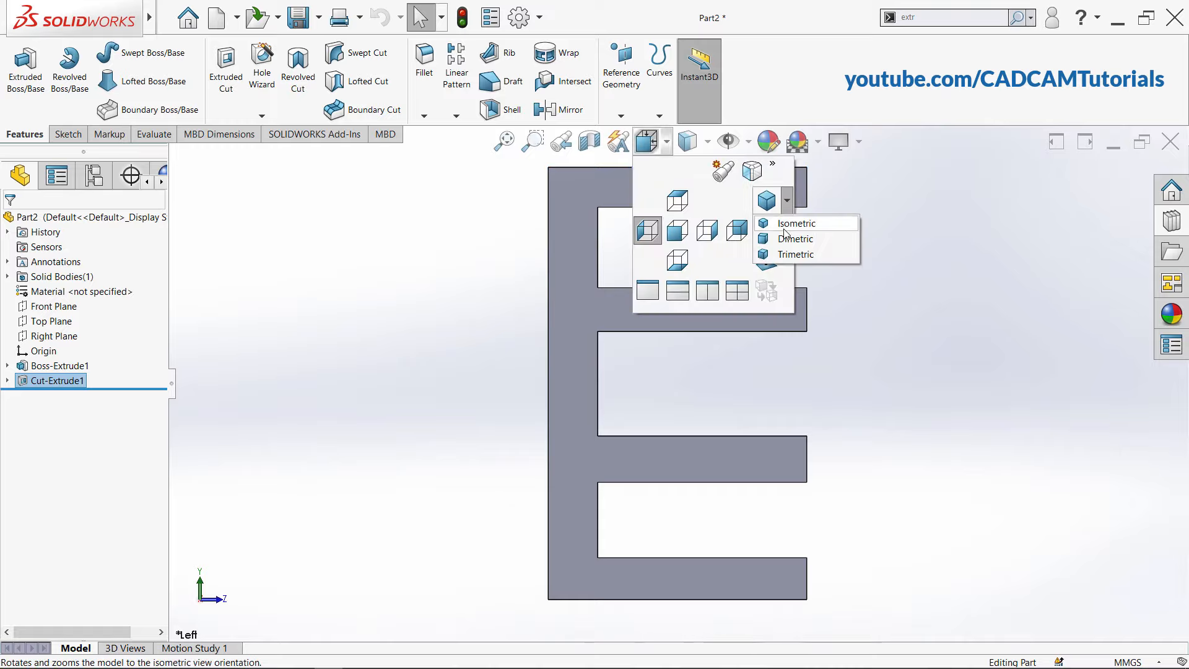
left_click(786, 225)
left_click(668, 144)
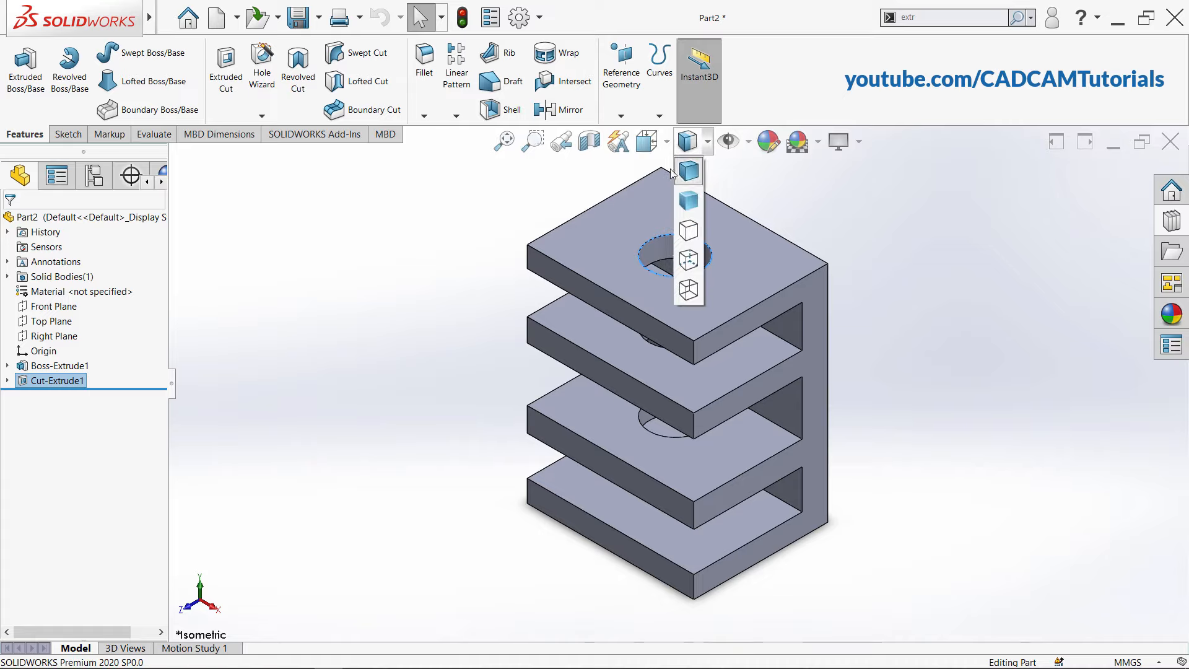
left_click(787, 205)
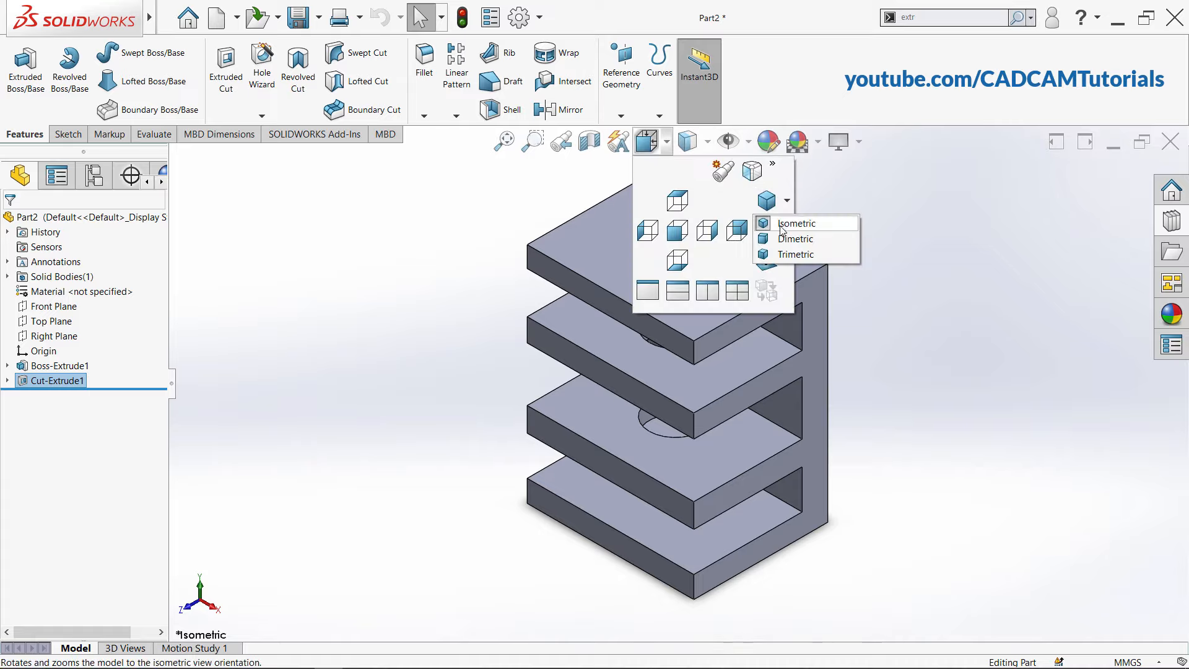
left_click(794, 237)
left_click(670, 143)
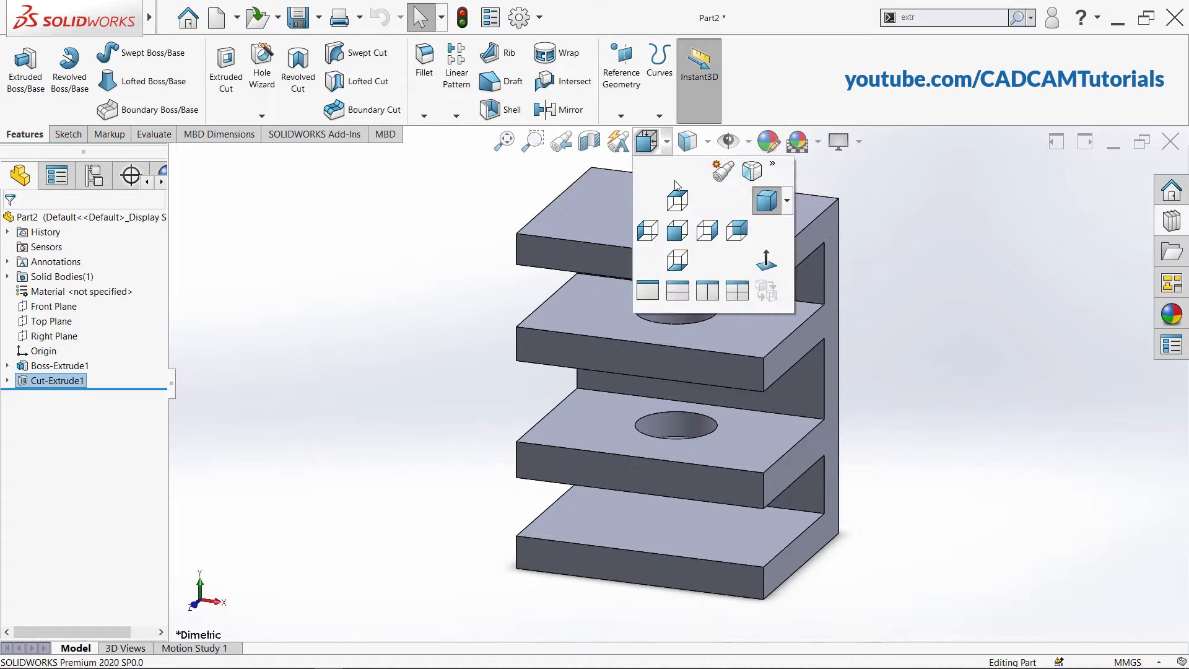
left_click(788, 204)
left_click(793, 252)
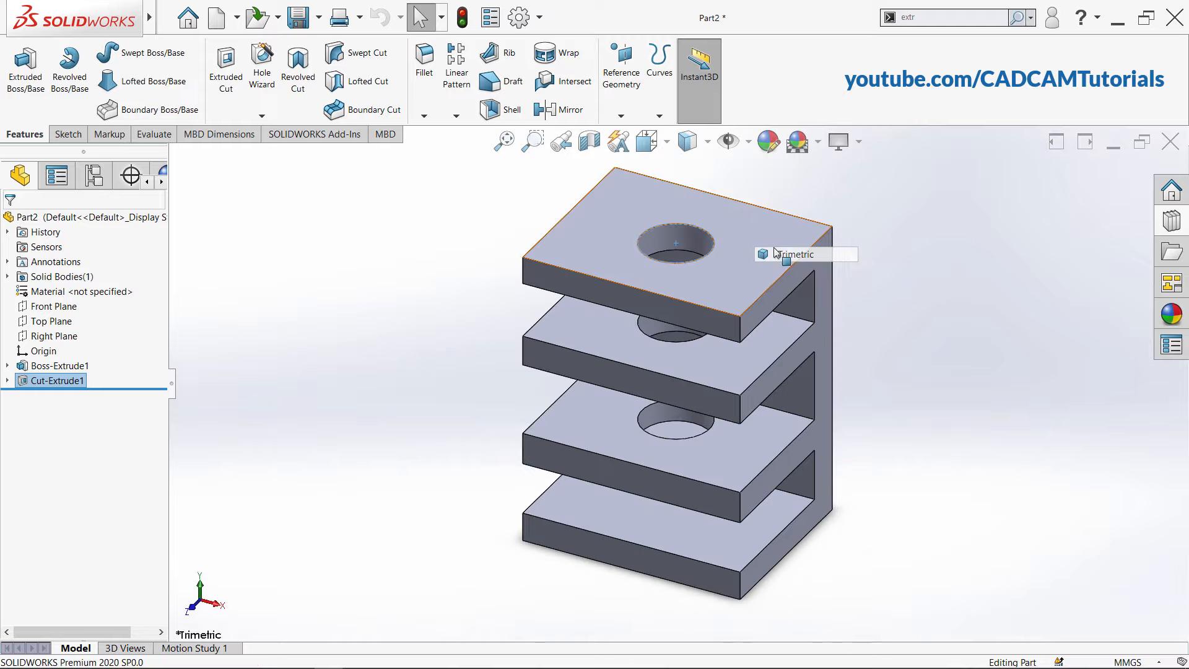
Show the part in two horizontal viewports, in two vertical viewports, and in the four-view layout
left_click(670, 144)
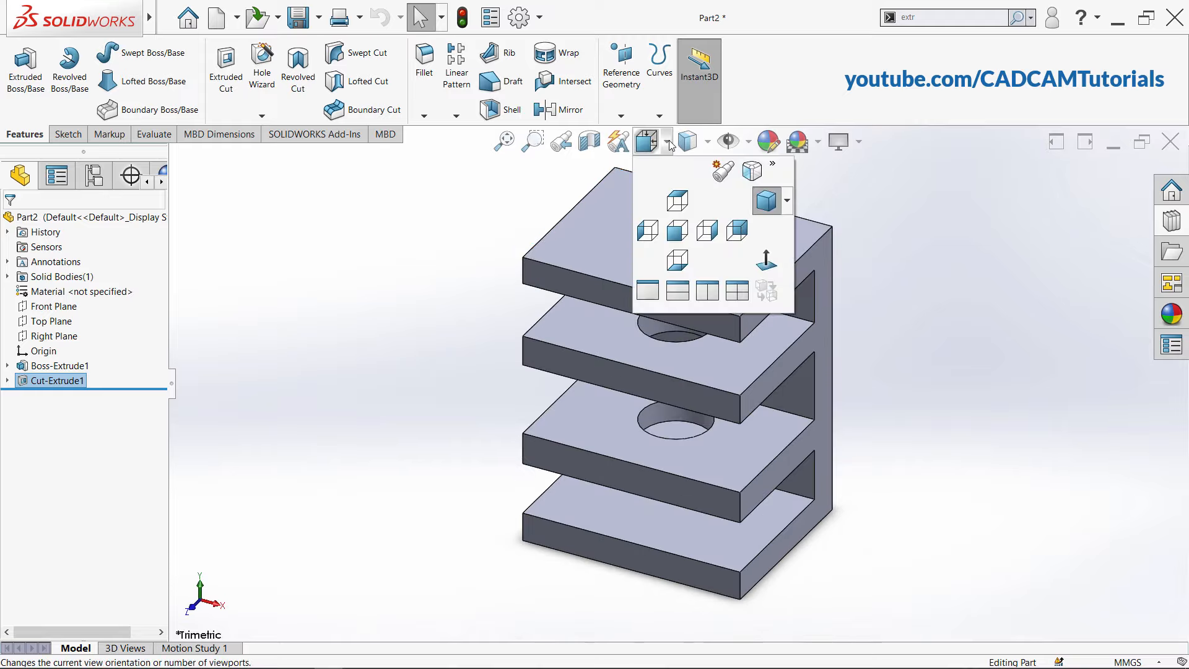
left_click(680, 298)
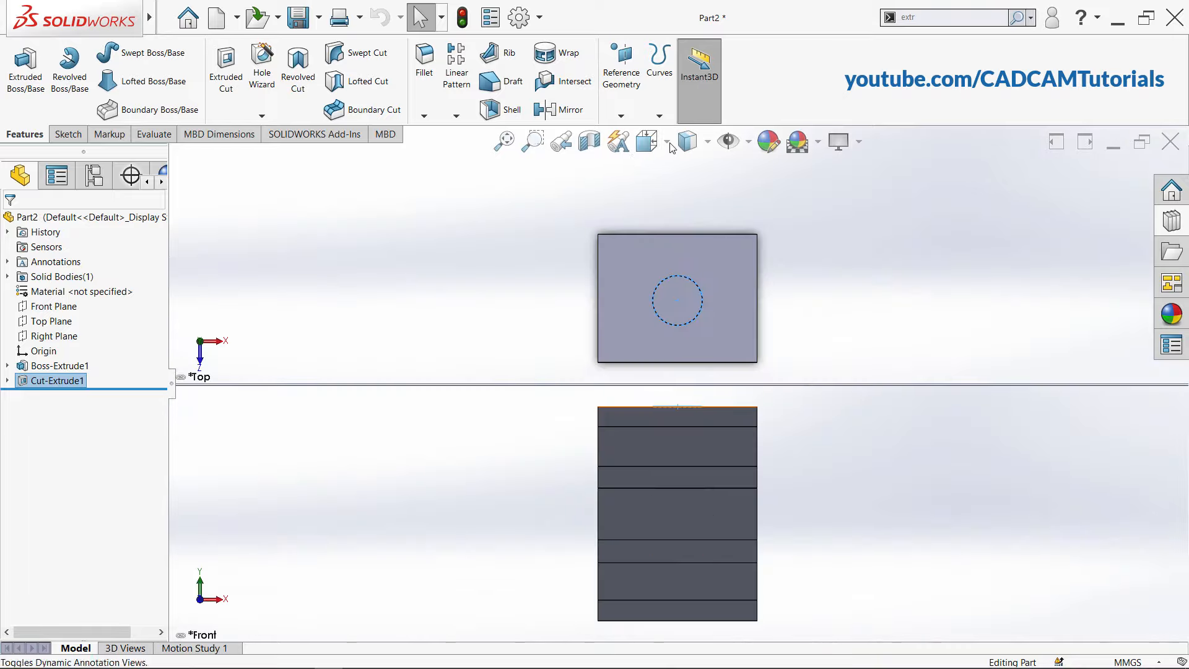
left_click(669, 143)
left_click(708, 290)
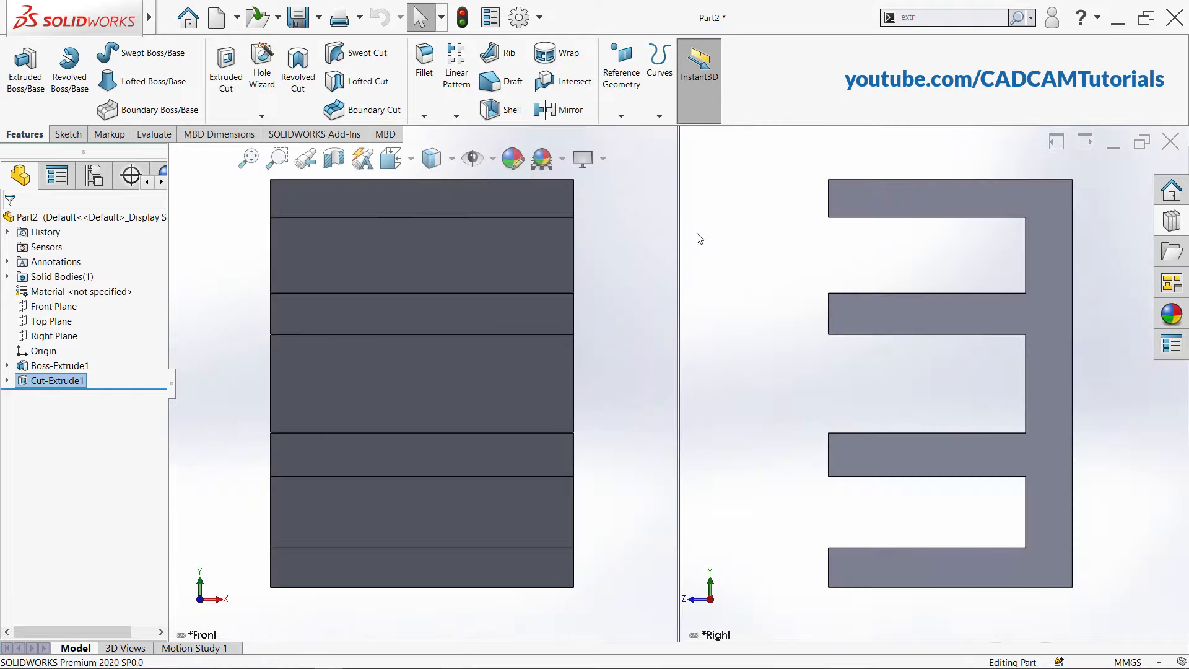
left_click(411, 160)
left_click(411, 160)
left_click(411, 159)
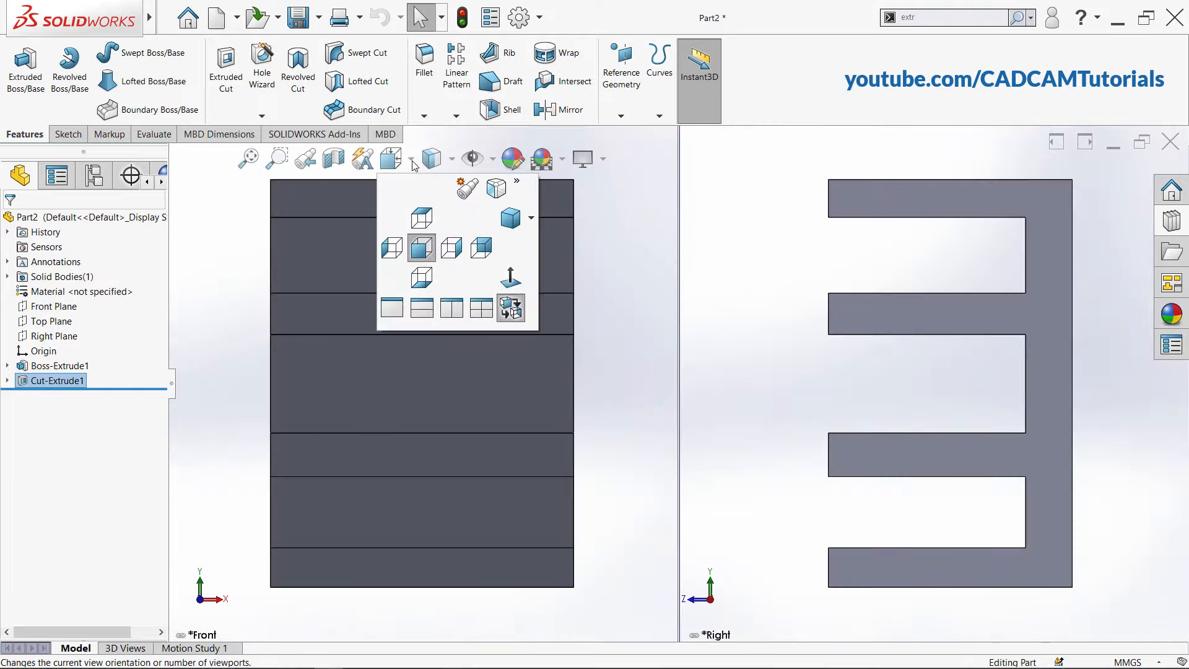
left_click(481, 309)
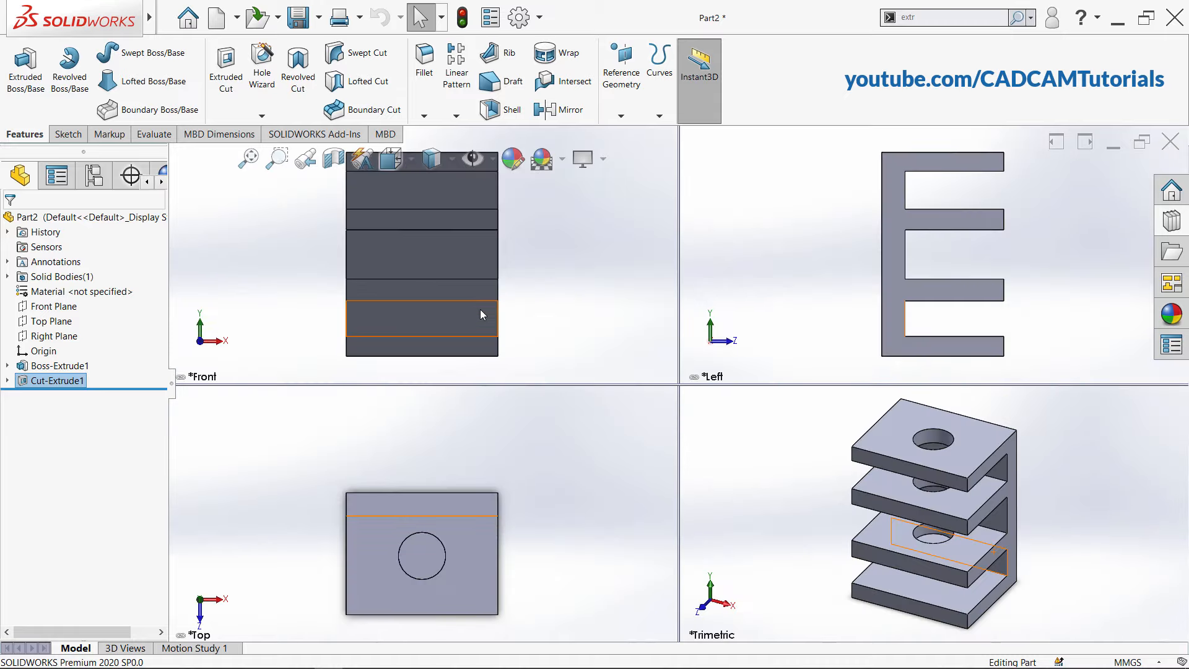
Return to a single viewport and orient the part to the Trimetric view
left_click(411, 160)
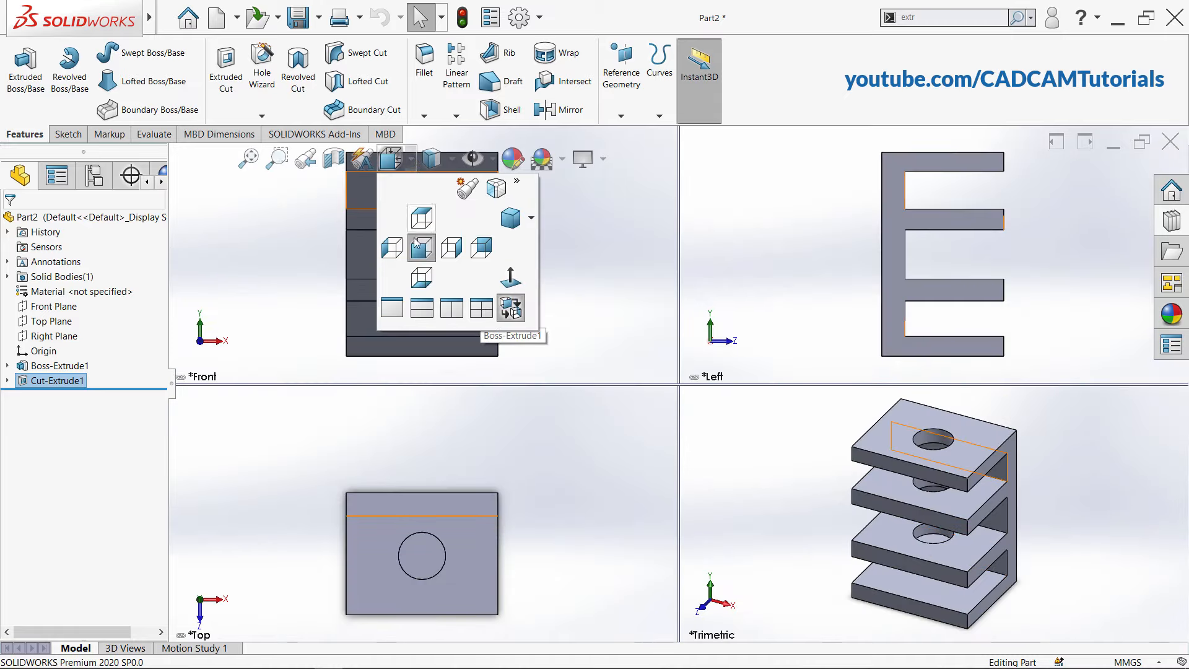
left_click(392, 308)
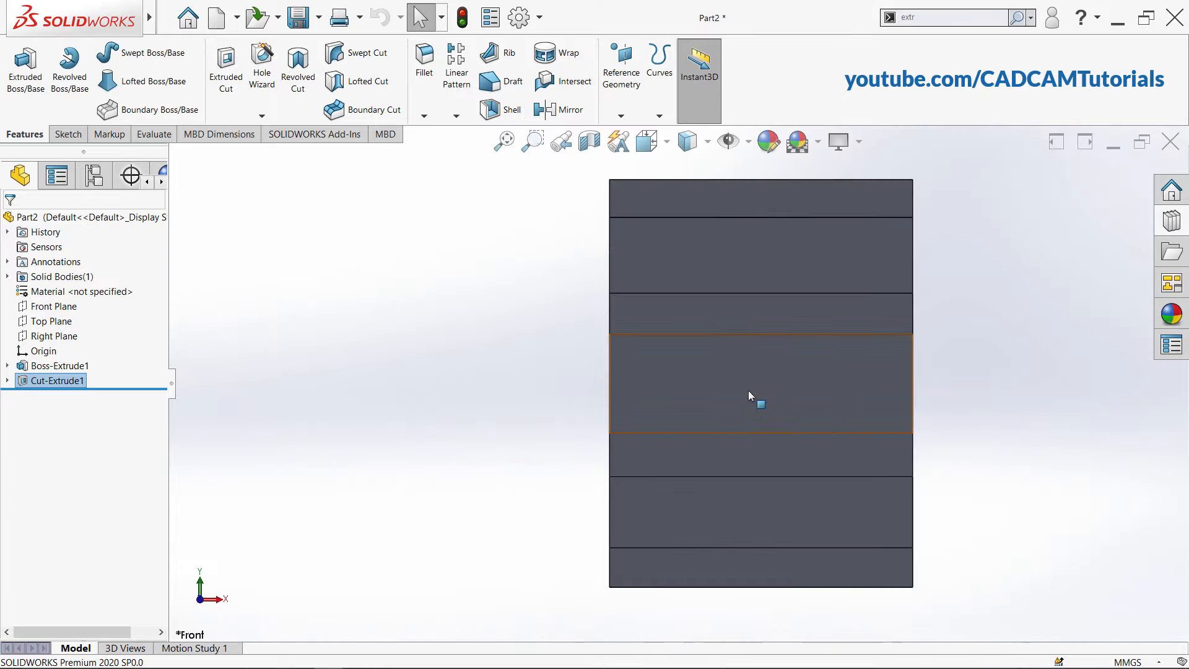
left_click(667, 142)
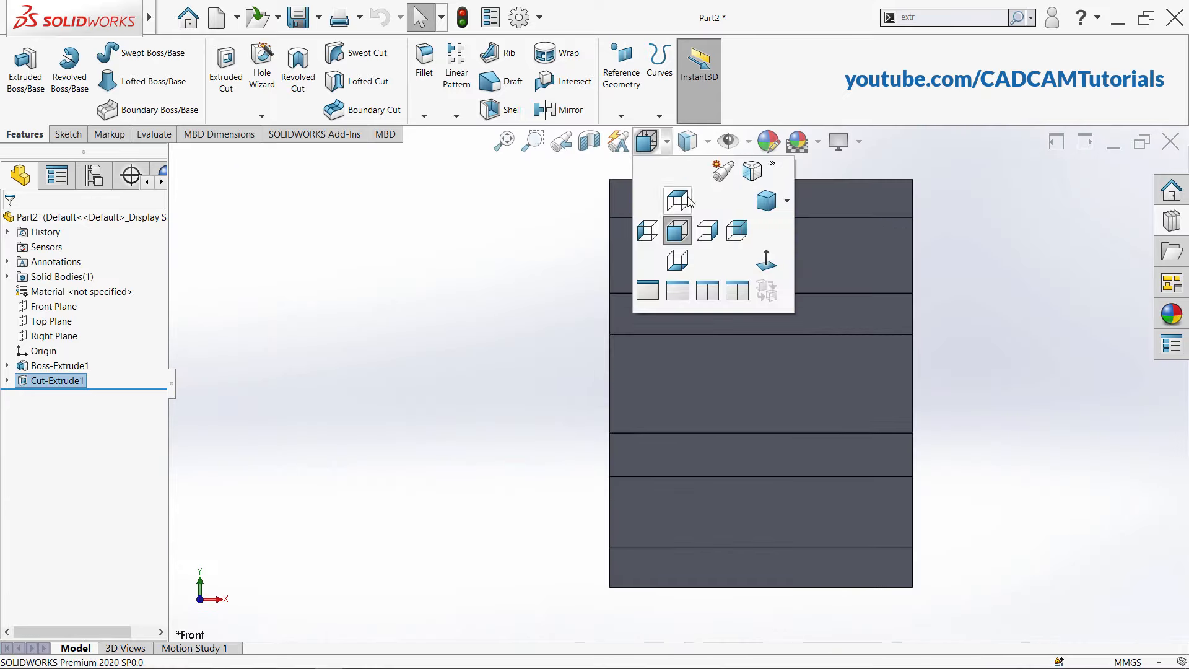
left_click(767, 200)
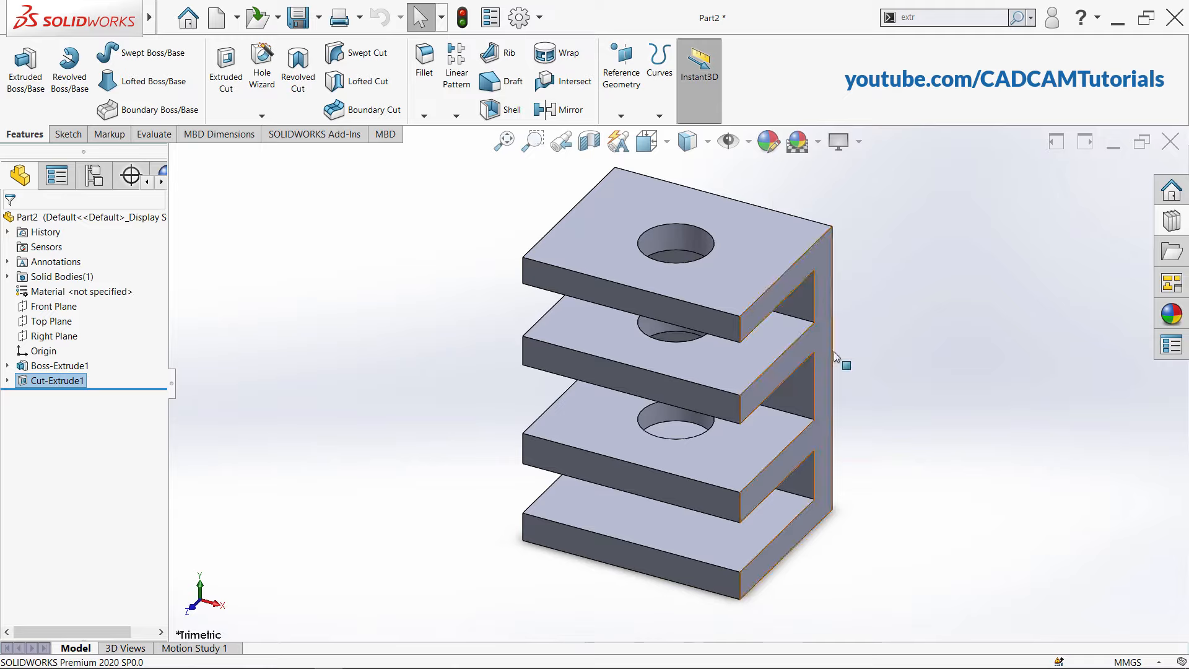
Display the part as Shaded without edges, switch it to Hidden Lines Removed, and open the display style choices again
left_click(708, 141)
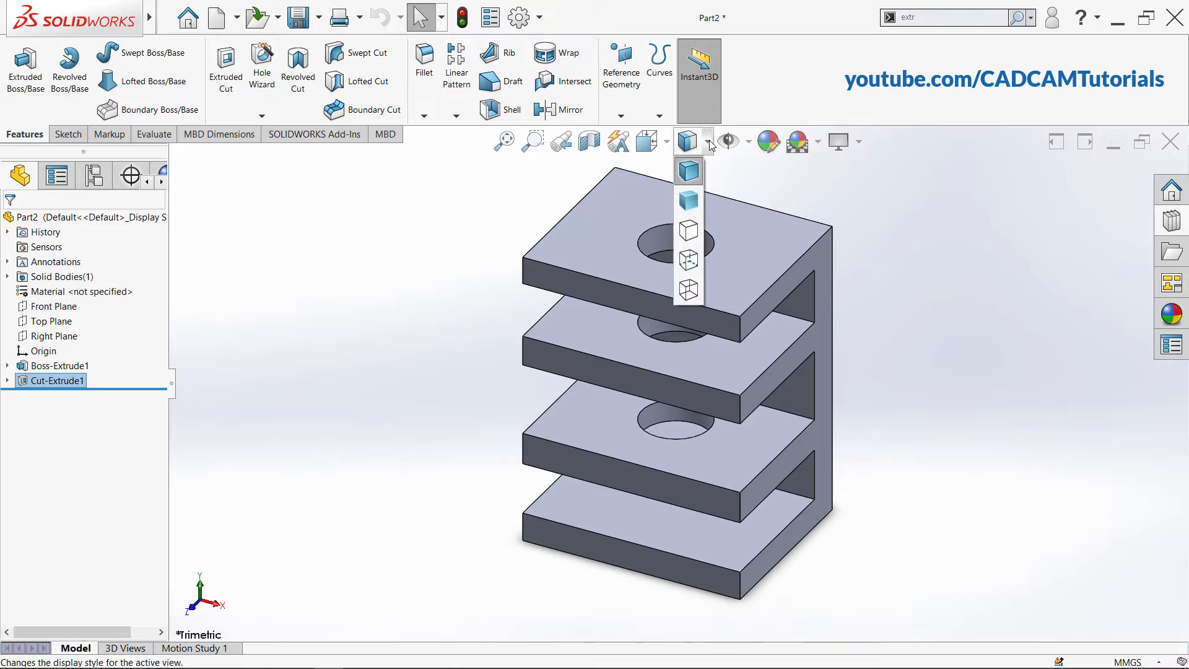
left_click(689, 204)
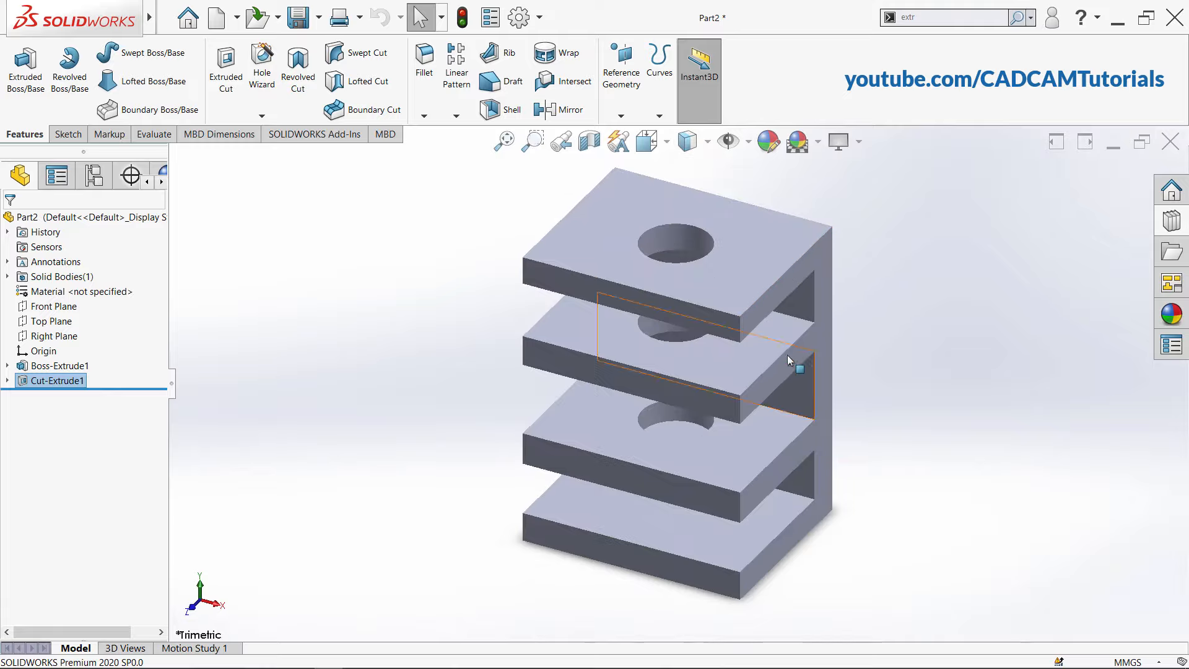
left_click(687, 142)
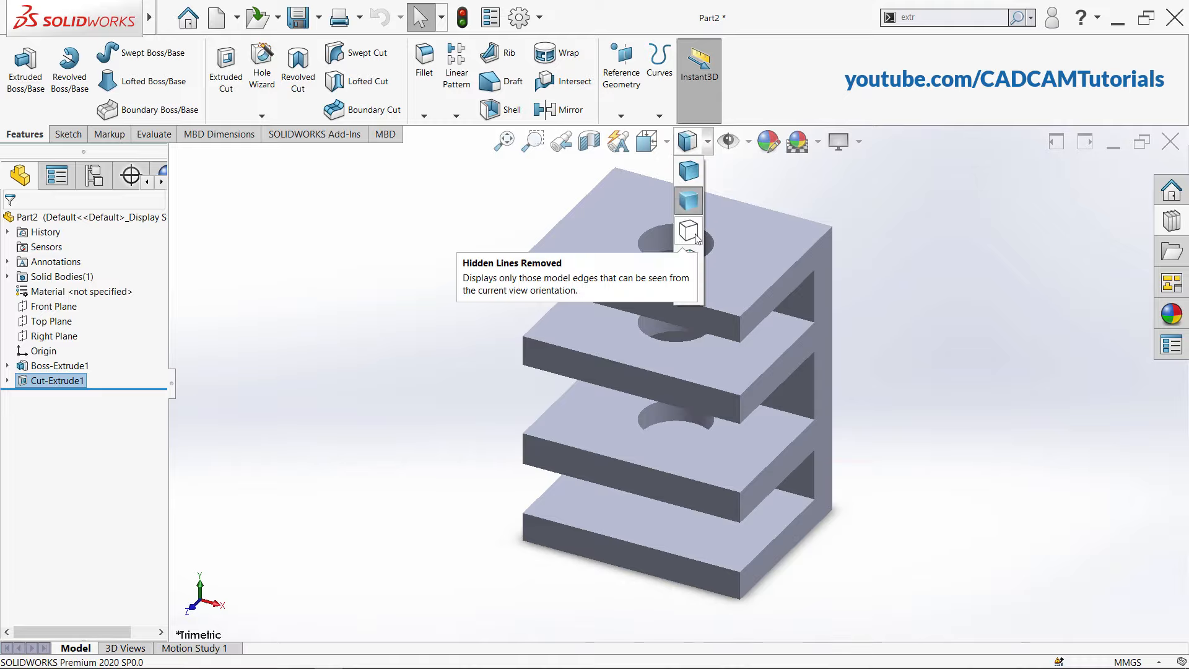
left_click(689, 231)
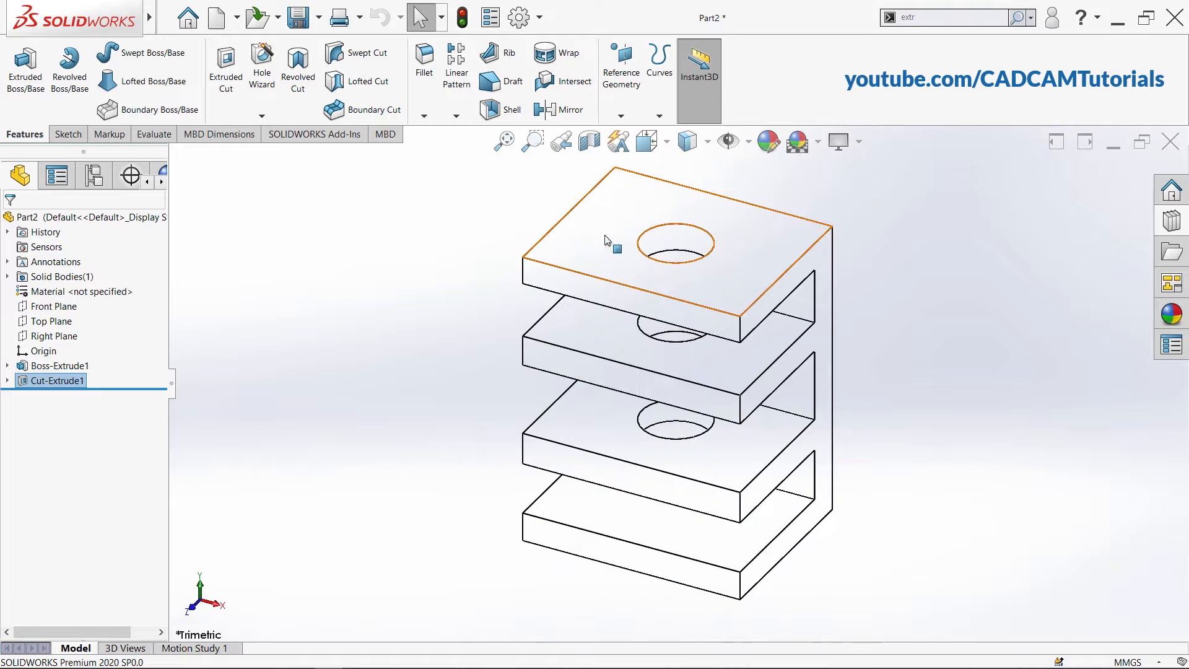
left_click(710, 143)
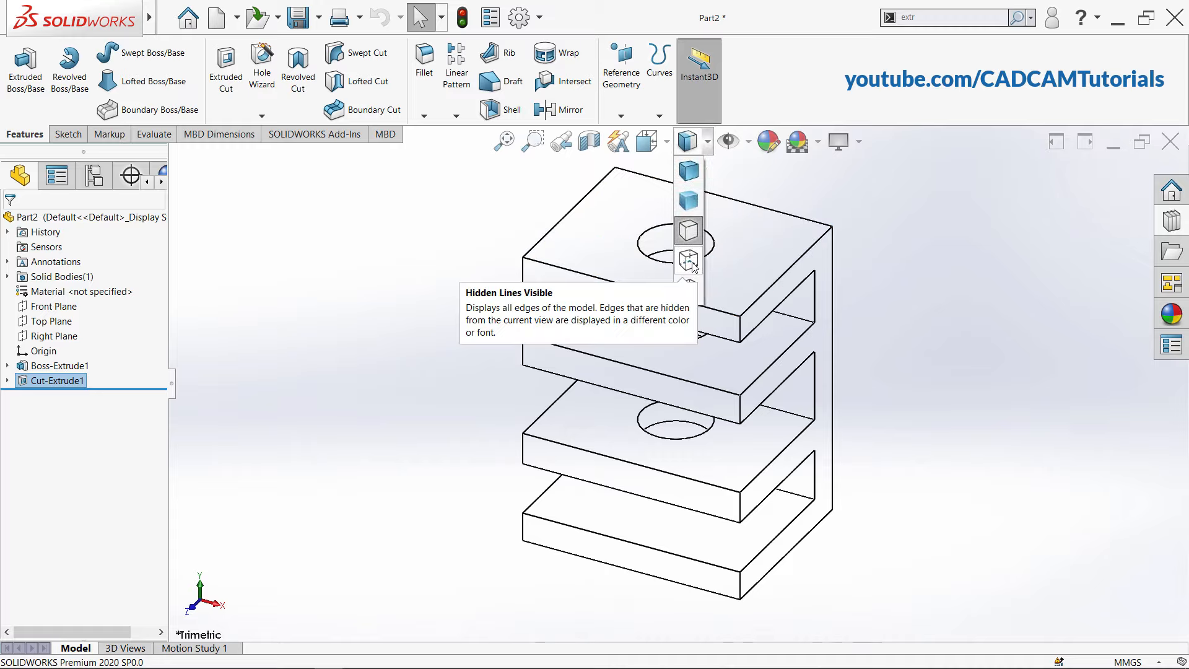